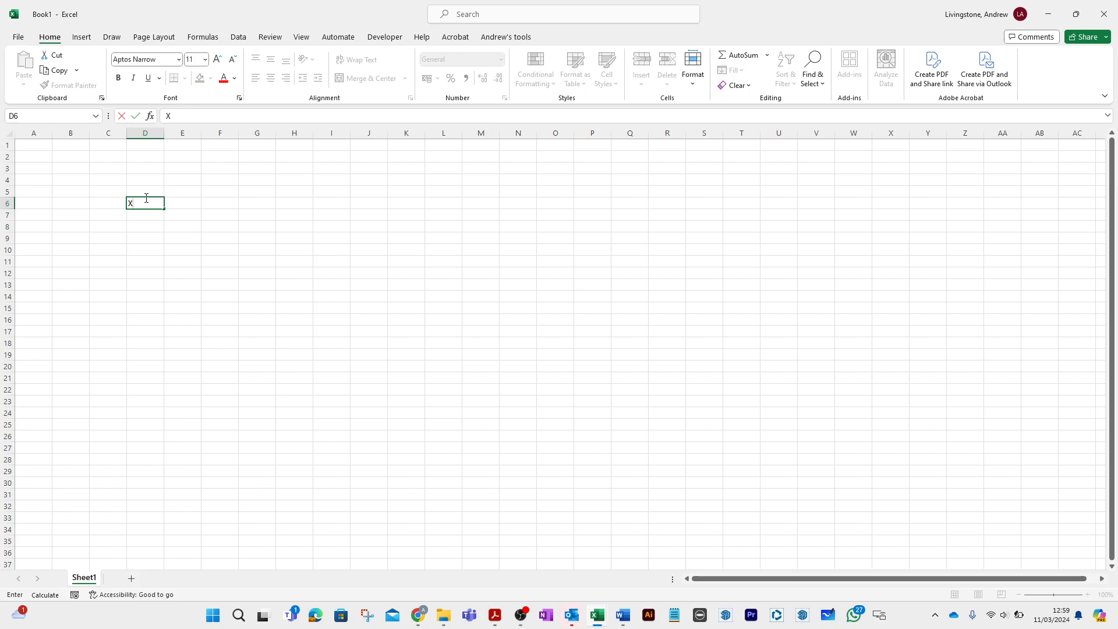
- Enter the heading y in E6, and fill in the data points 1, 7 and 3, 9 in cells D8:E9
{"action": "type", "text": "y"}
{"action": "key", "text": "Return"}
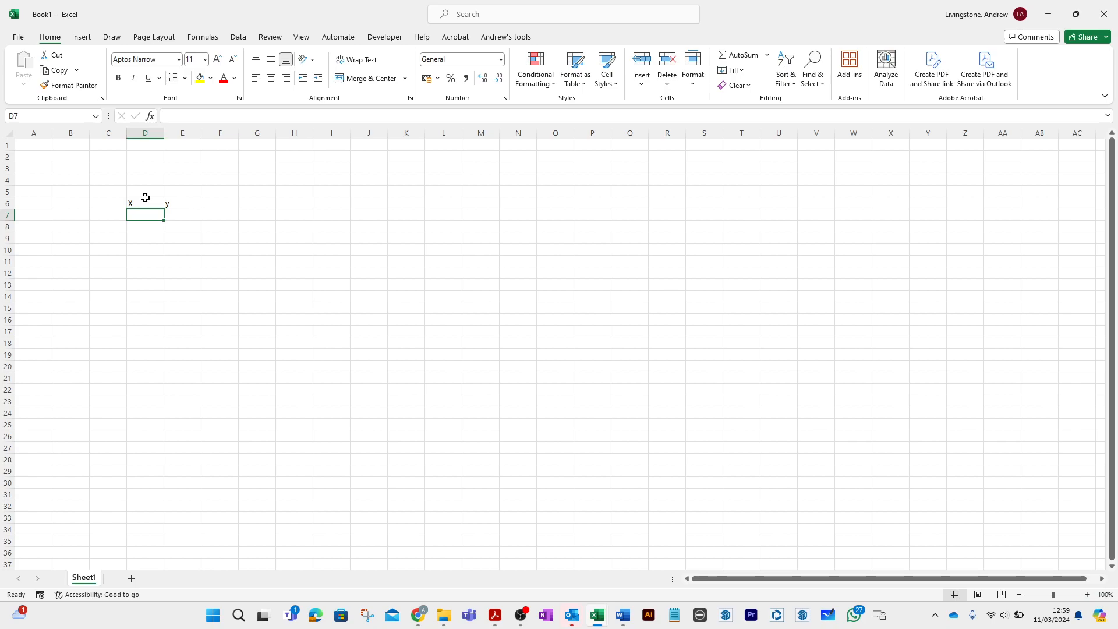
{"action": "key", "text": "Down"}
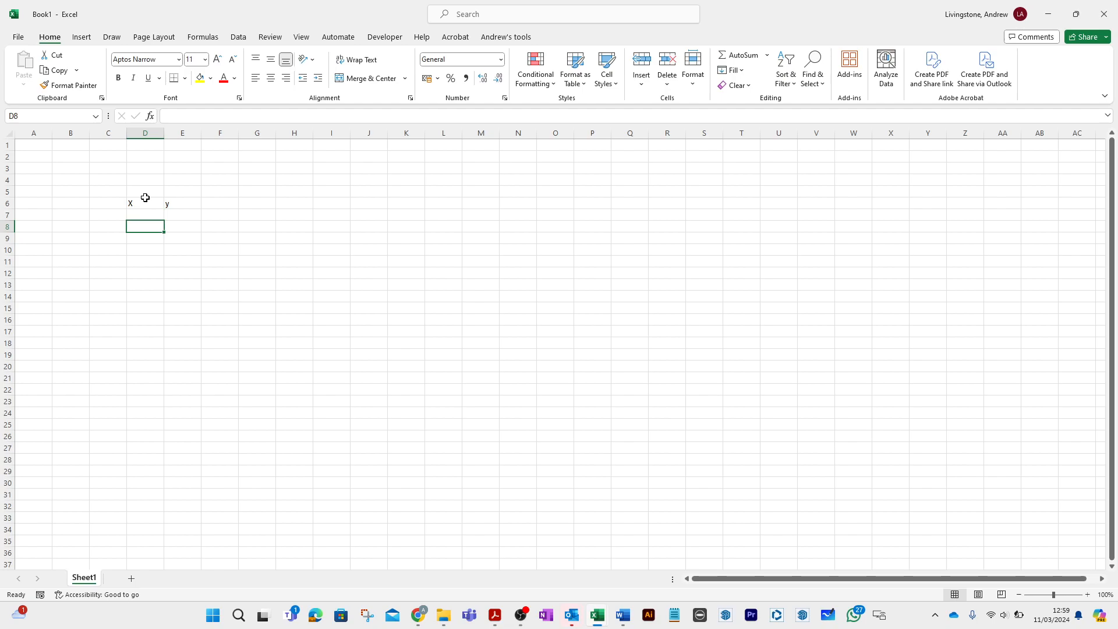
{"action": "type", "text": "1"}
{"action": "key", "text": "Tab"}
{"action": "type", "text": "7"}
{"action": "key", "text": "Return"}
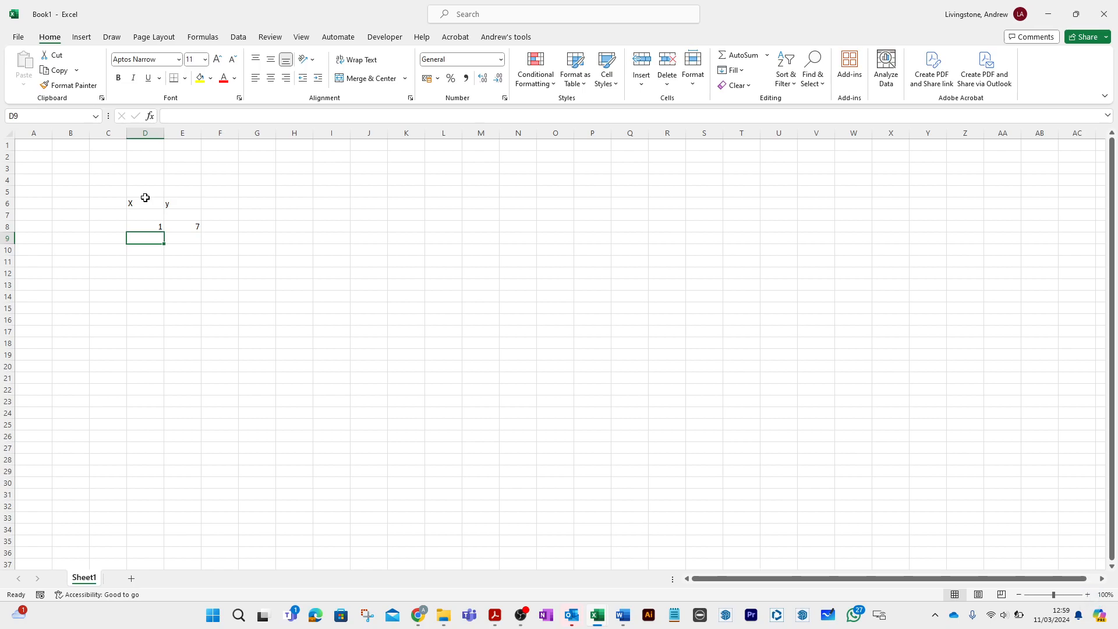
{"action": "type", "text": "3"}
{"action": "key", "text": "Tab"}
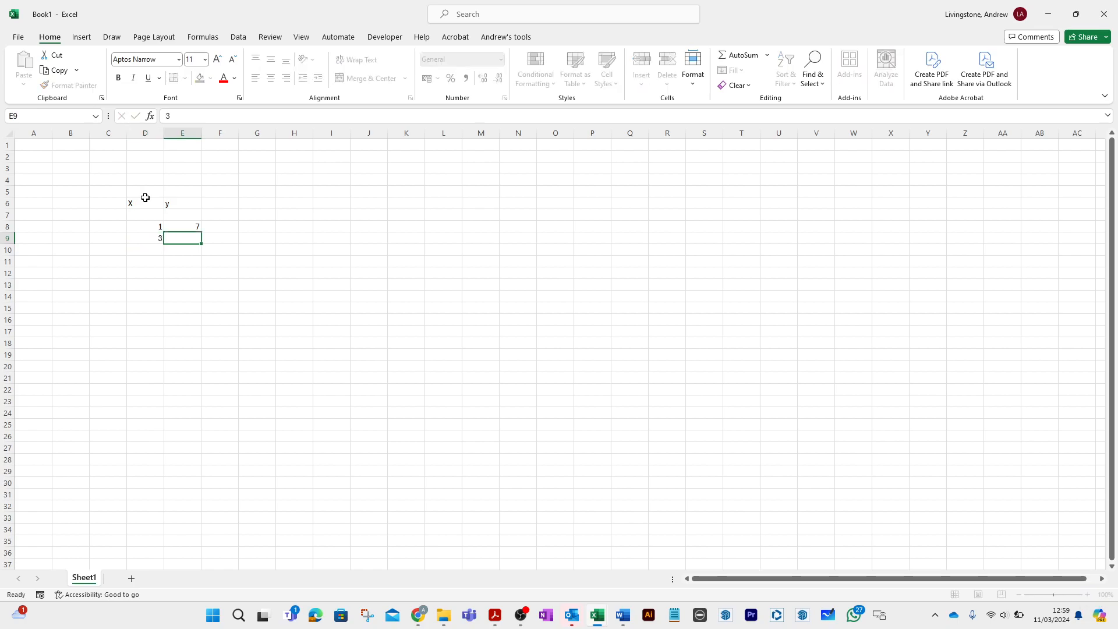
{"action": "type", "text": "9"}
{"action": "key", "text": "Return"}
{"action": "key", "text": "Return"}
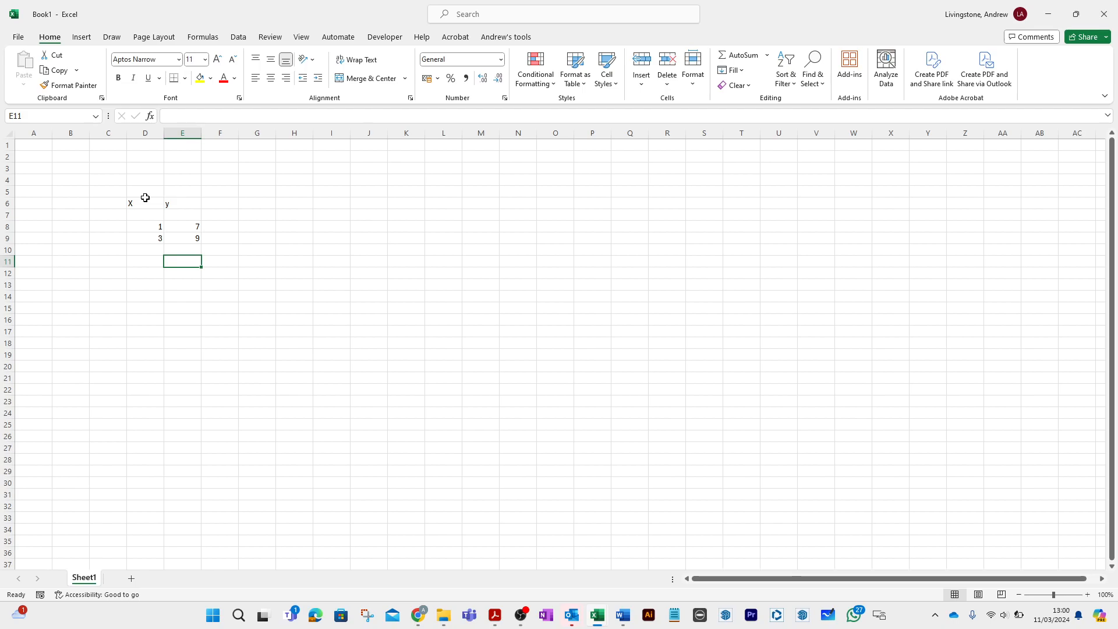
- Insert a blank markers-only scatter chart from an empty cell away from the data
{"action": "left_click", "coordinate": [179, 312]}
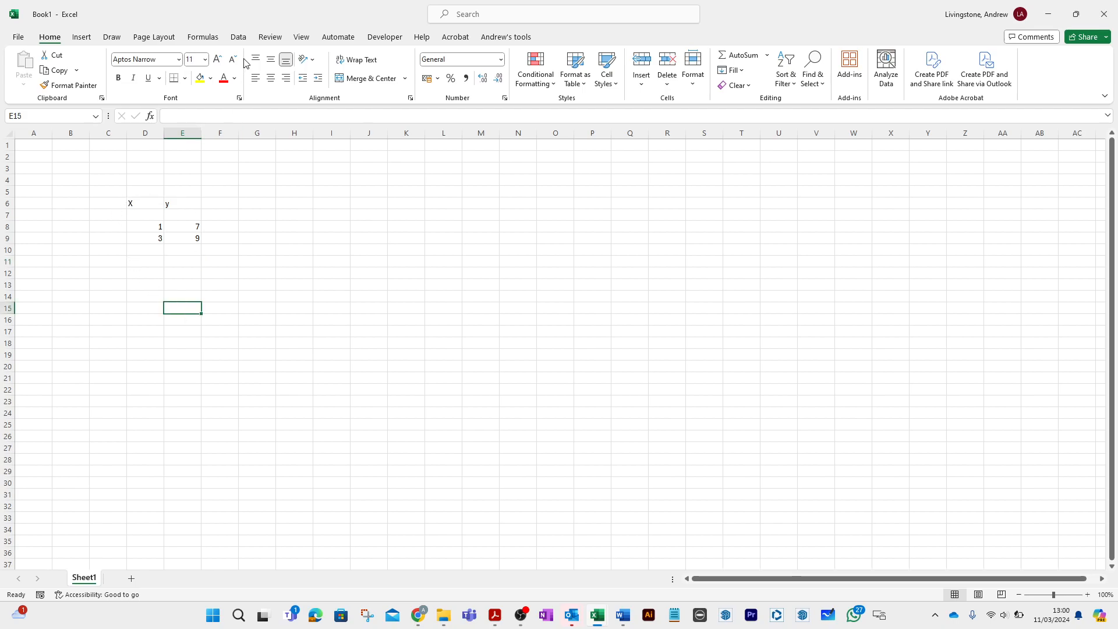
{"action": "left_click", "coordinate": [83, 38]}
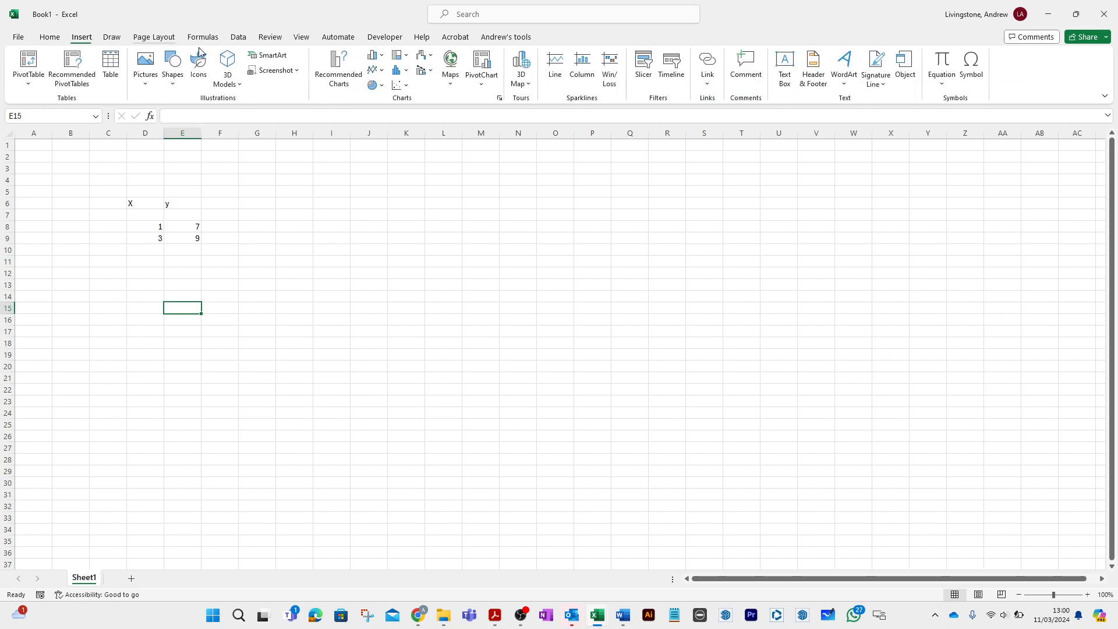
{"action": "left_click", "coordinate": [406, 84]}
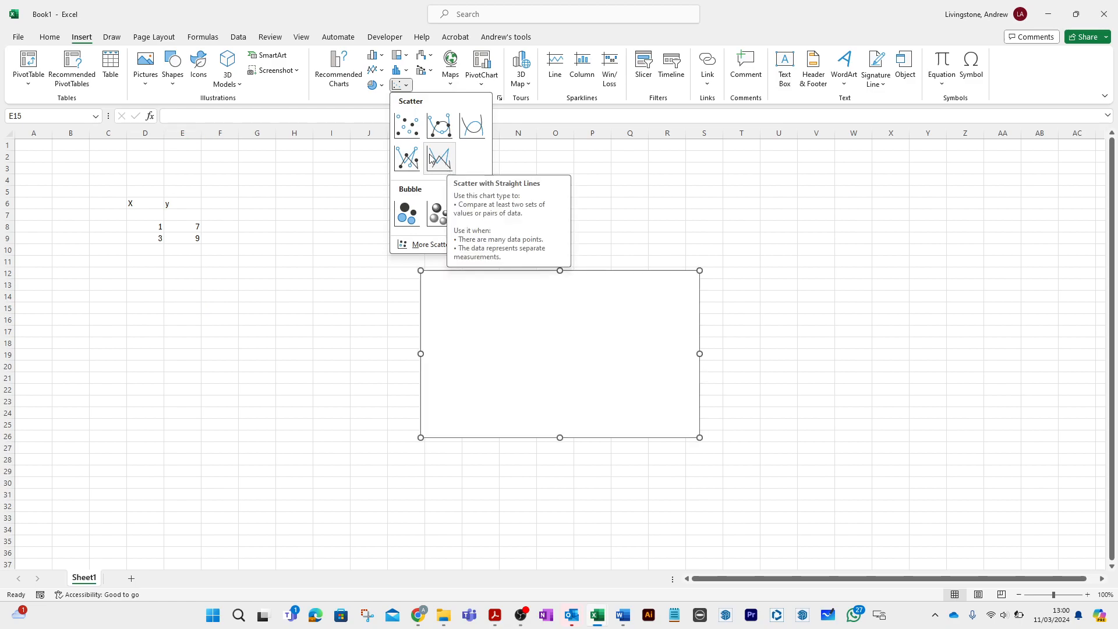
{"action": "left_click", "coordinate": [415, 126]}
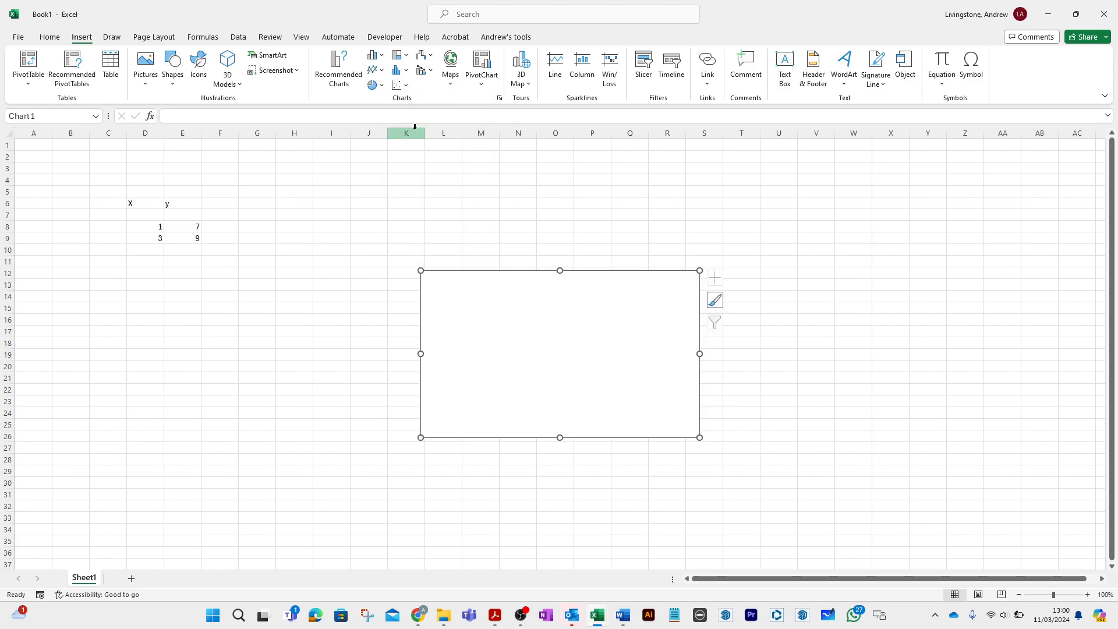
- Add a series named Sample to the scatter chart, with X values from D8:D9 and Y values from E8:E9
{"action": "right_click", "coordinate": [510, 356]}
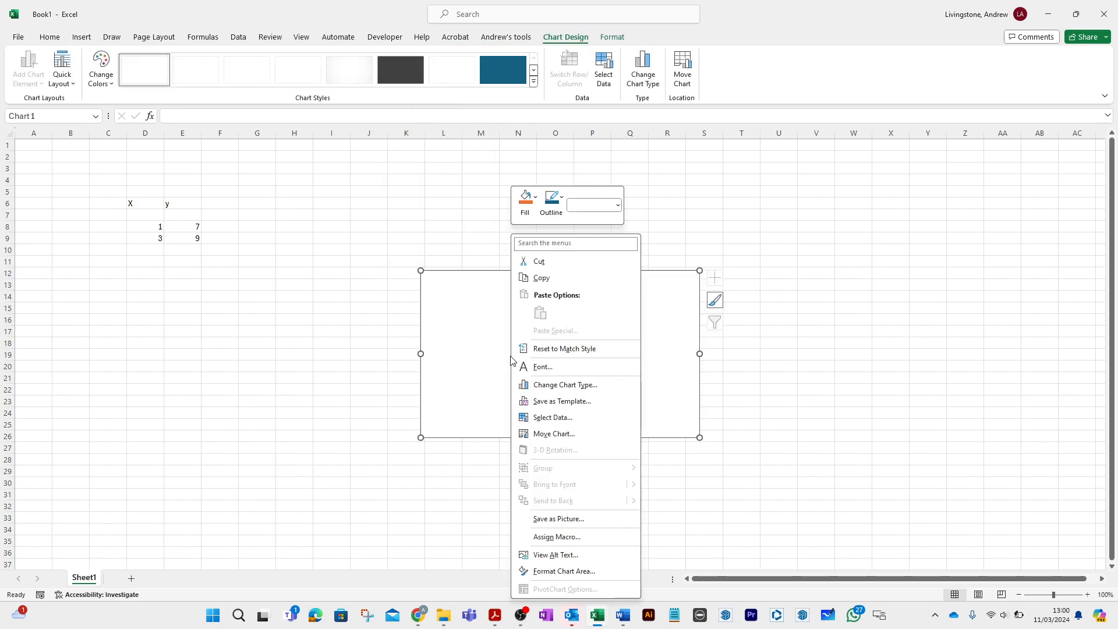
{"action": "left_click", "coordinate": [551, 418]}
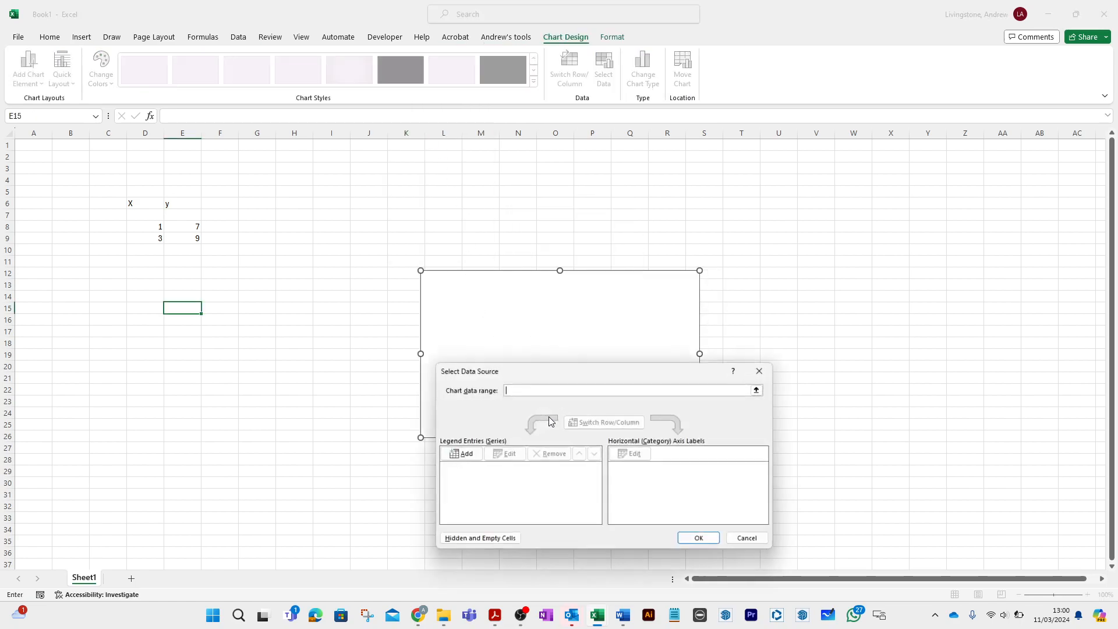
{"action": "left_click", "coordinate": [465, 455]}
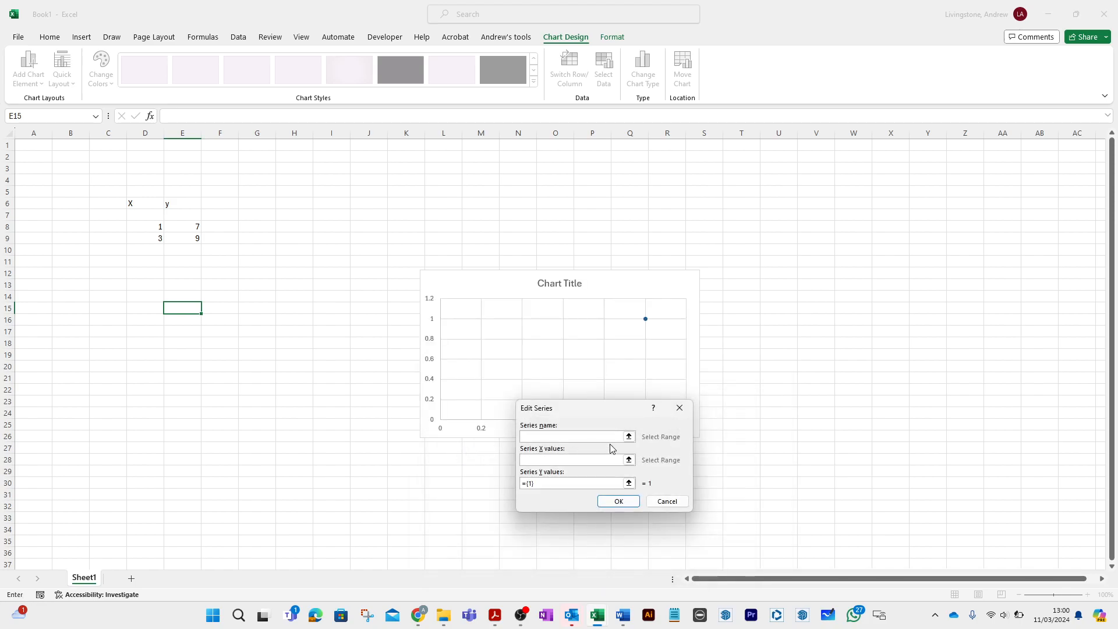
{"action": "type", "text": "Sample"}
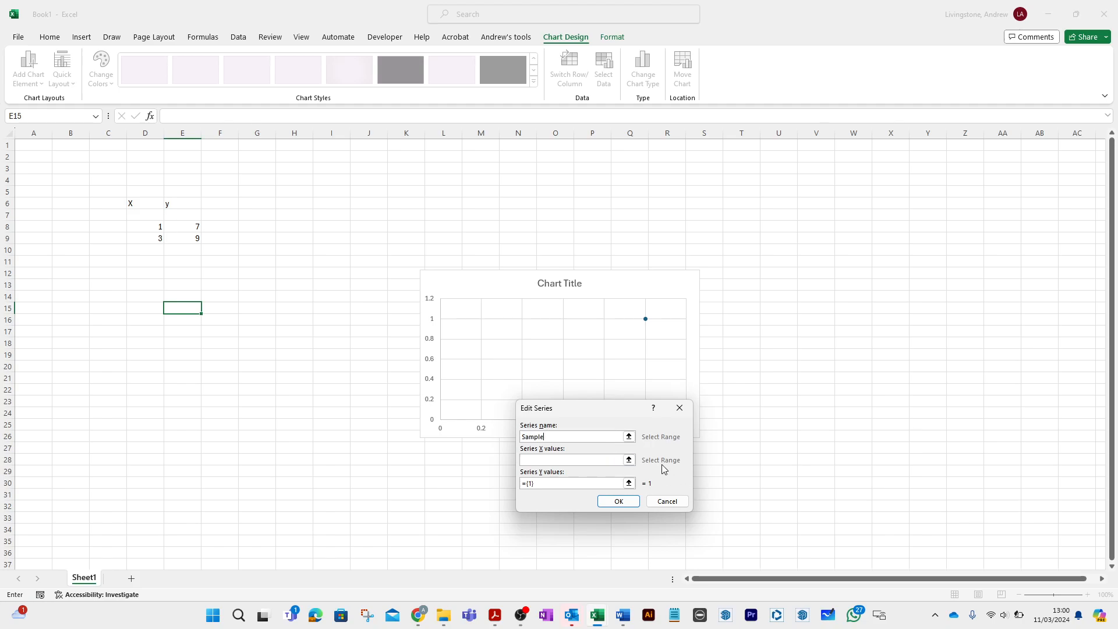
{"action": "left_click", "coordinate": [630, 459]}
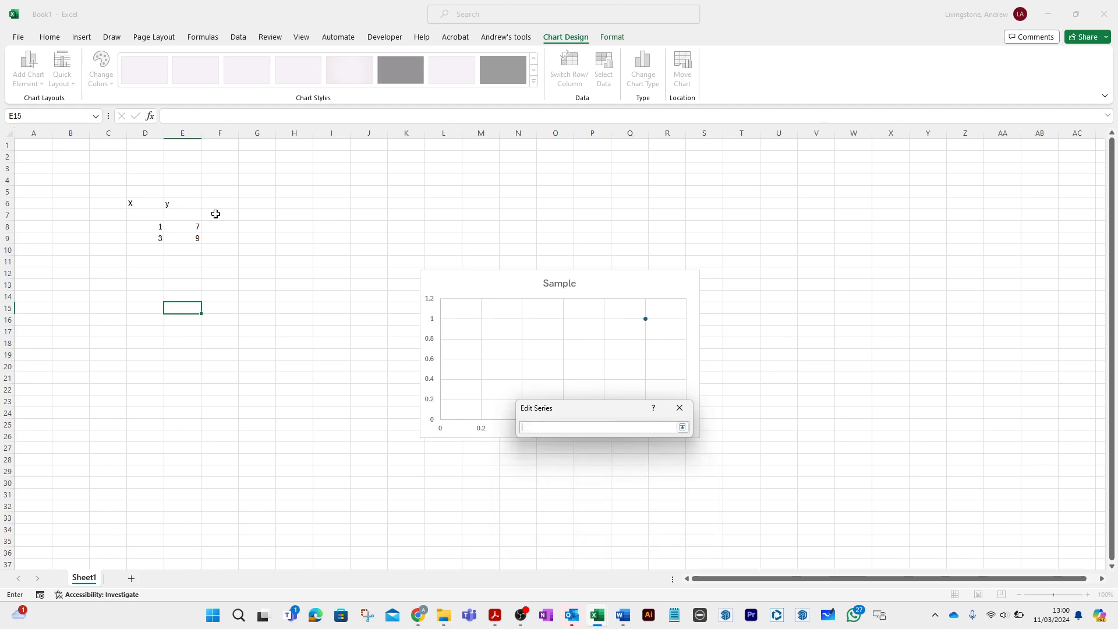
{"action": "left_click_drag", "start_coordinate": [152, 226], "coordinate": [153, 243]}
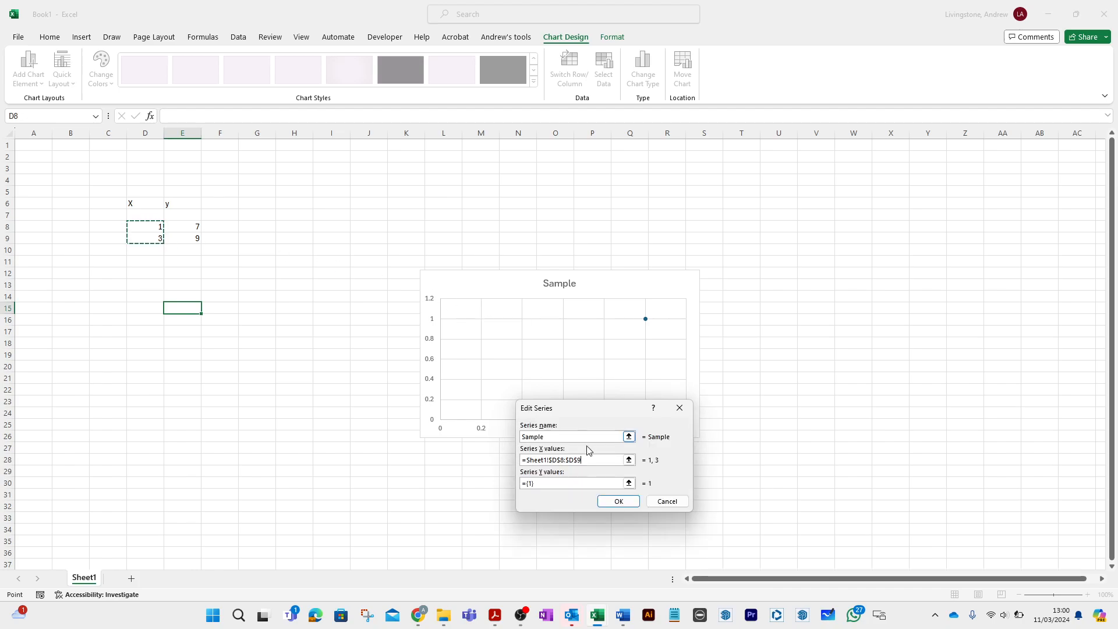
{"action": "left_click", "coordinate": [629, 483]}
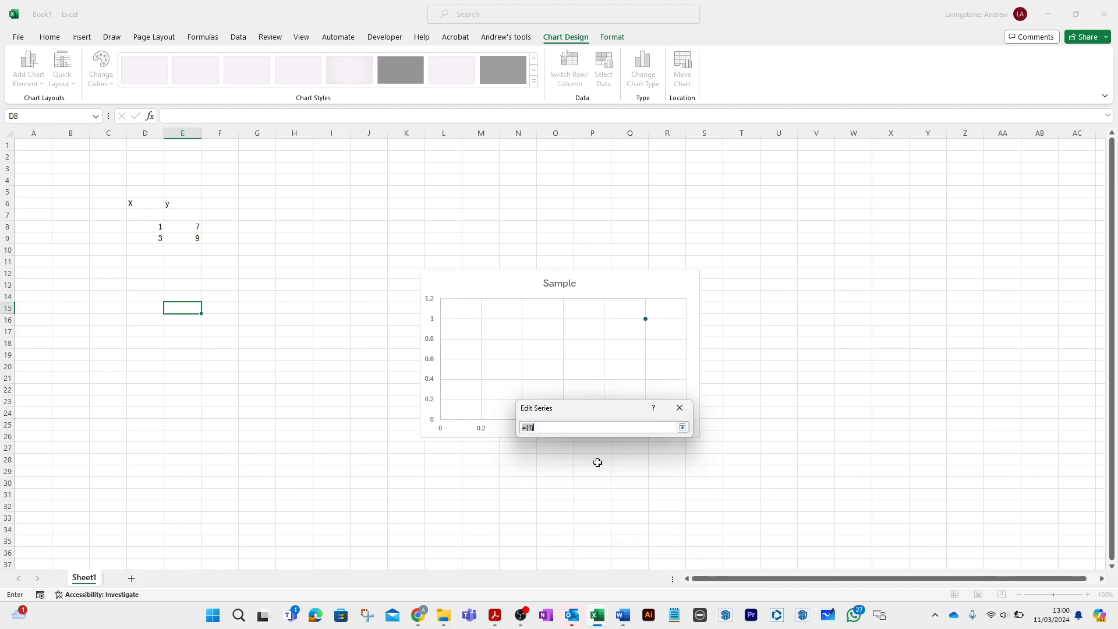
{"action": "left_click_drag", "start_coordinate": [190, 226], "coordinate": [190, 234]}
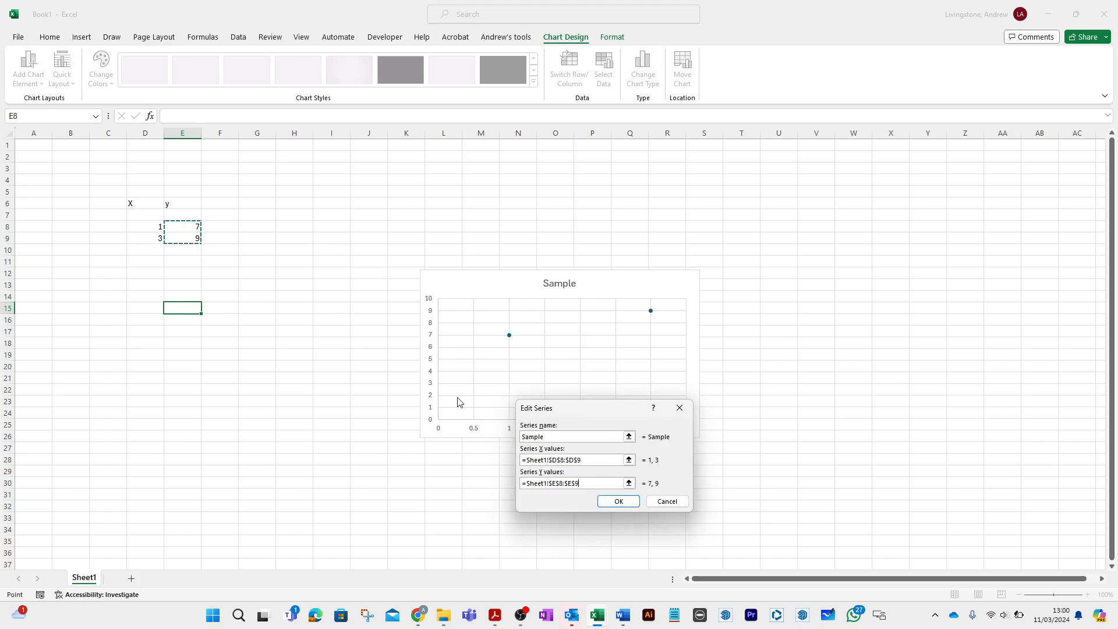
{"action": "left_click", "coordinate": [621, 502]}
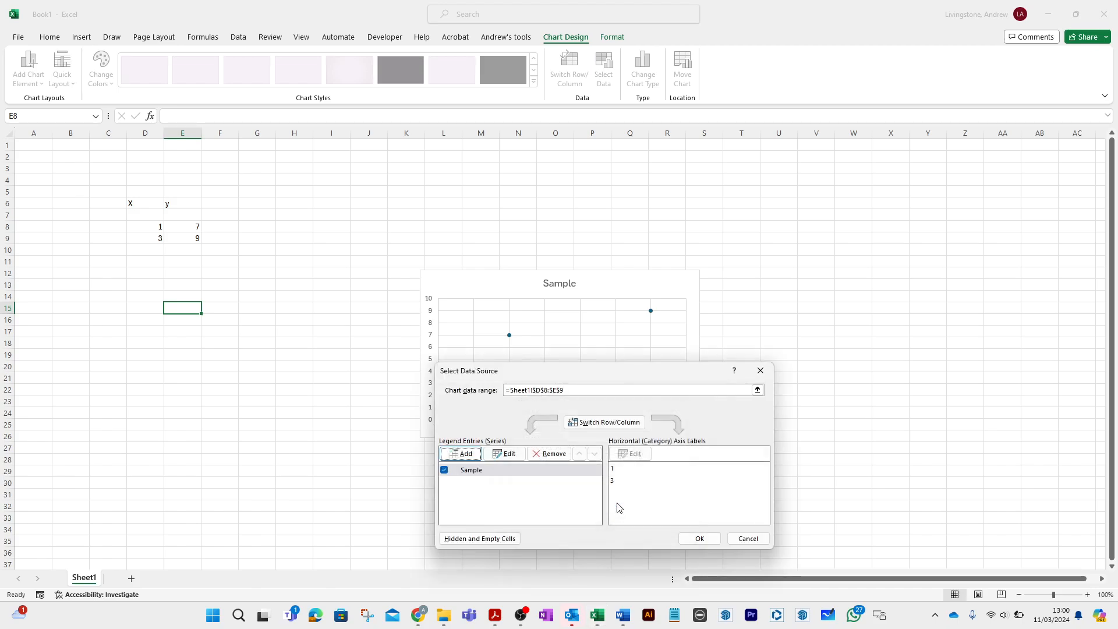
{"action": "left_click", "coordinate": [694, 537]}
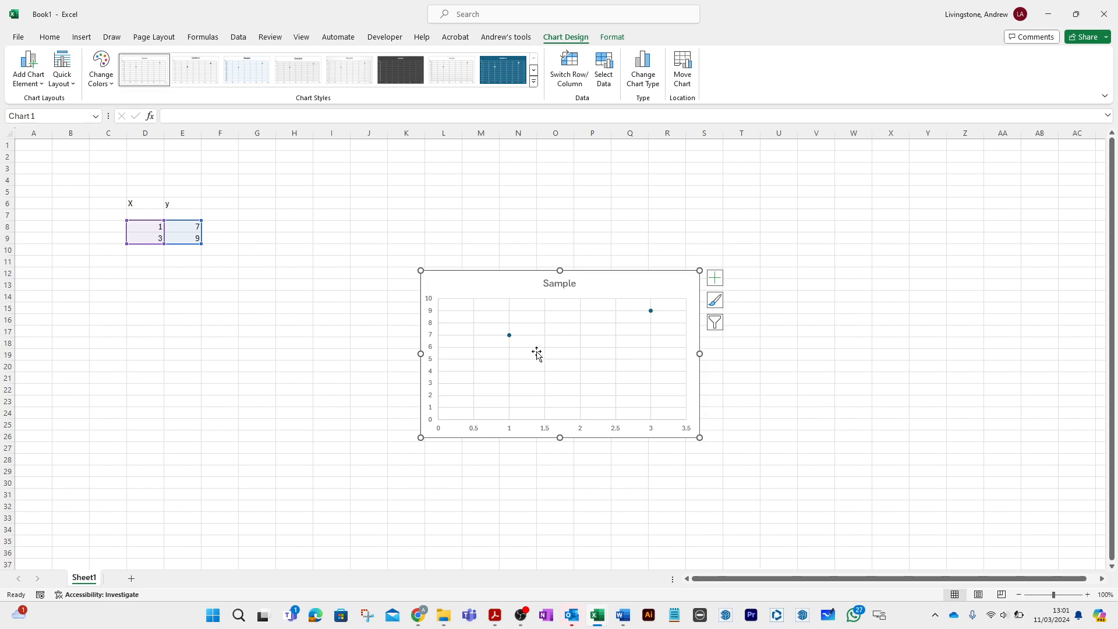
- Add a linear trendline to the Sample series and display its equation on the chart
{"action": "left_click", "coordinate": [510, 336]}
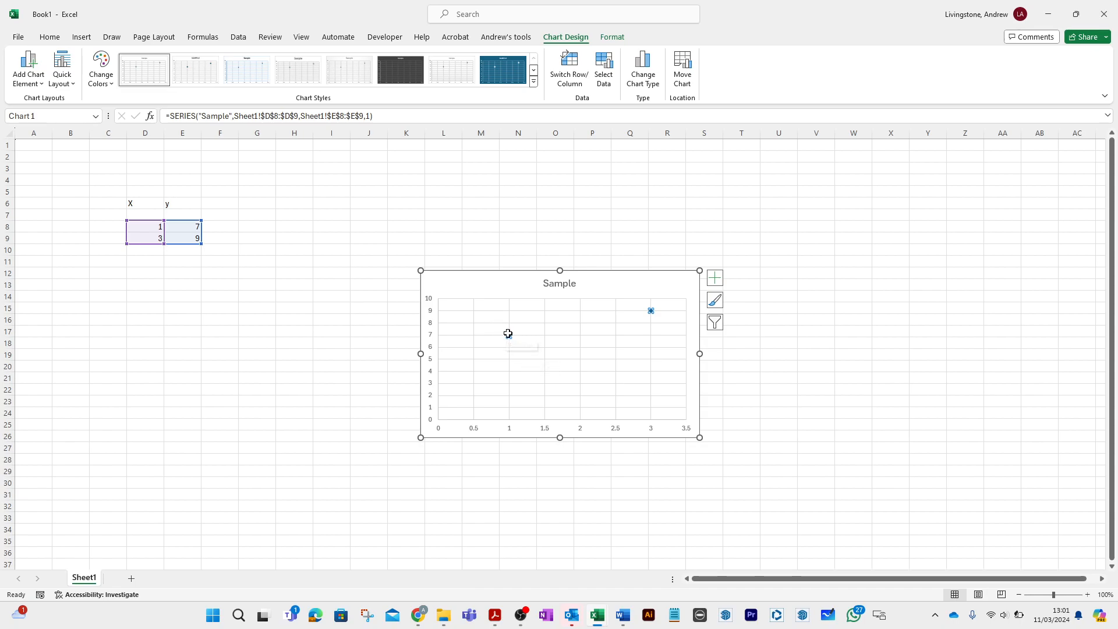
{"action": "right_click", "coordinate": [509, 335]}
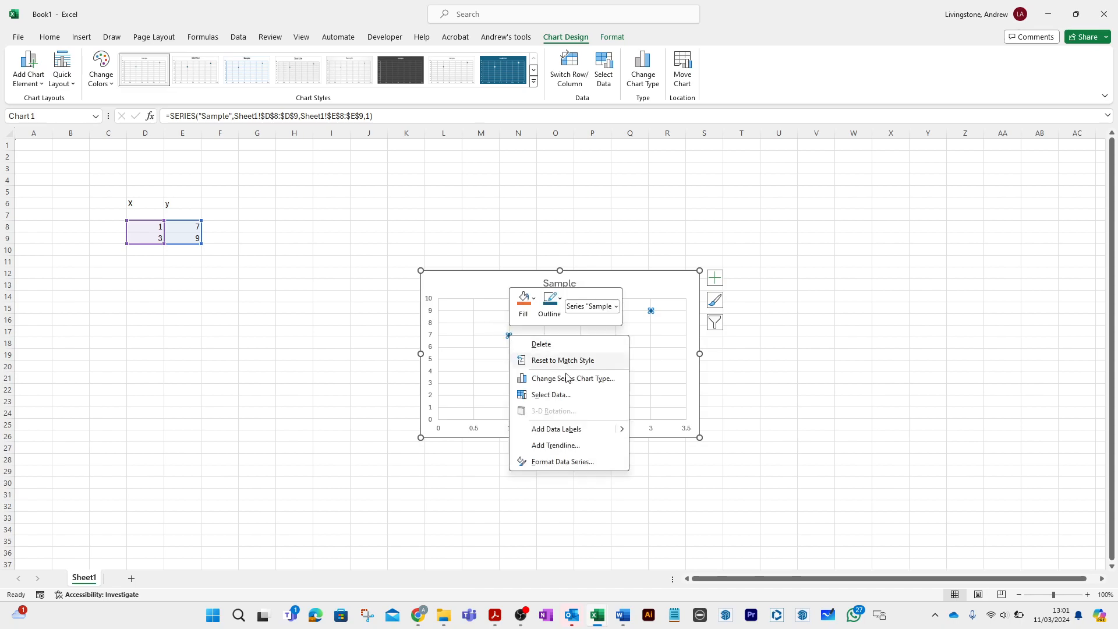
{"action": "left_click", "coordinate": [557, 446]}
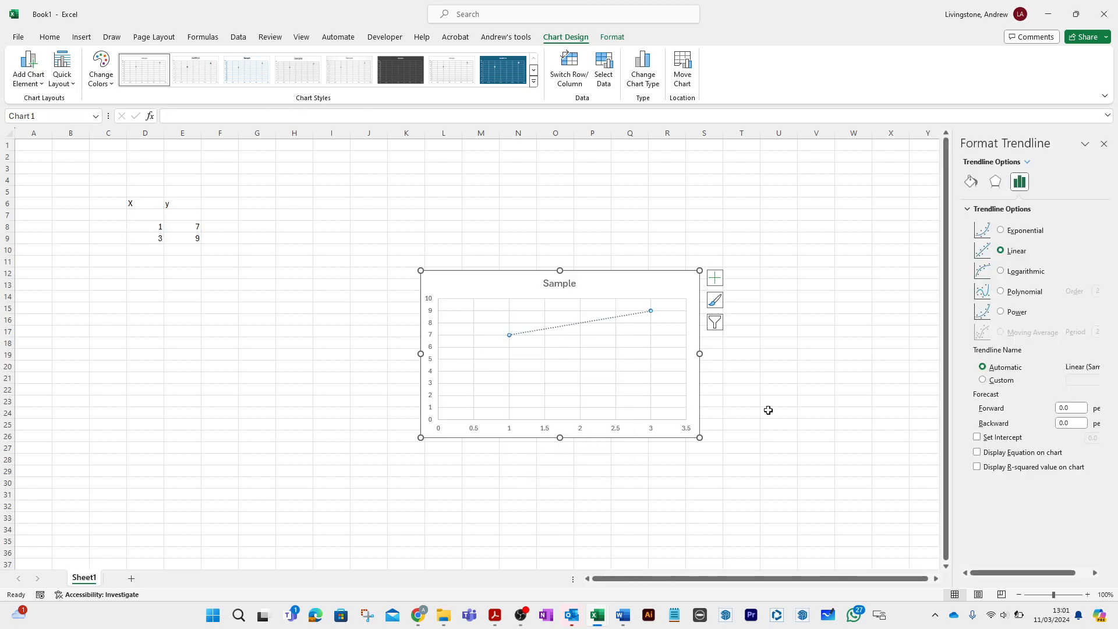
{"action": "left_click", "coordinate": [978, 452]}
- Move the trendline equation label up, just above the chart's plot area
{"action": "left_click", "coordinate": [631, 304]}
{"action": "left_click_drag", "start_coordinate": [631, 304], "coordinate": [629, 287]}
{"action": "left_click", "coordinate": [664, 291]}
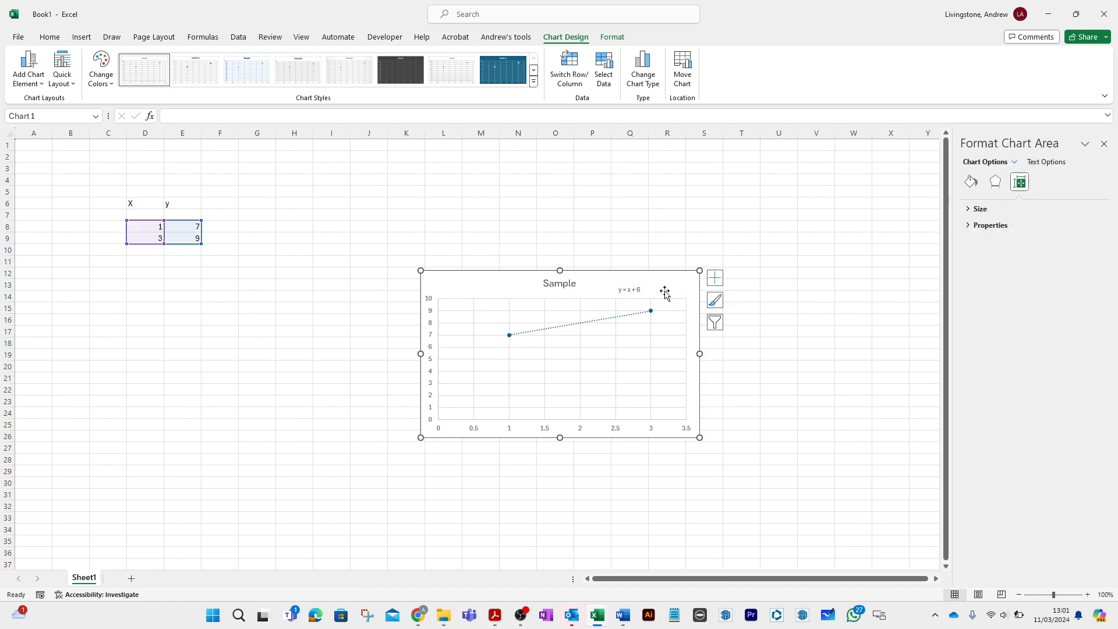
- Set the second point's y value in E9 to 7
{"action": "left_click", "coordinate": [176, 237]}
{"action": "type", "text": "7"}
{"action": "key", "text": "Return"}
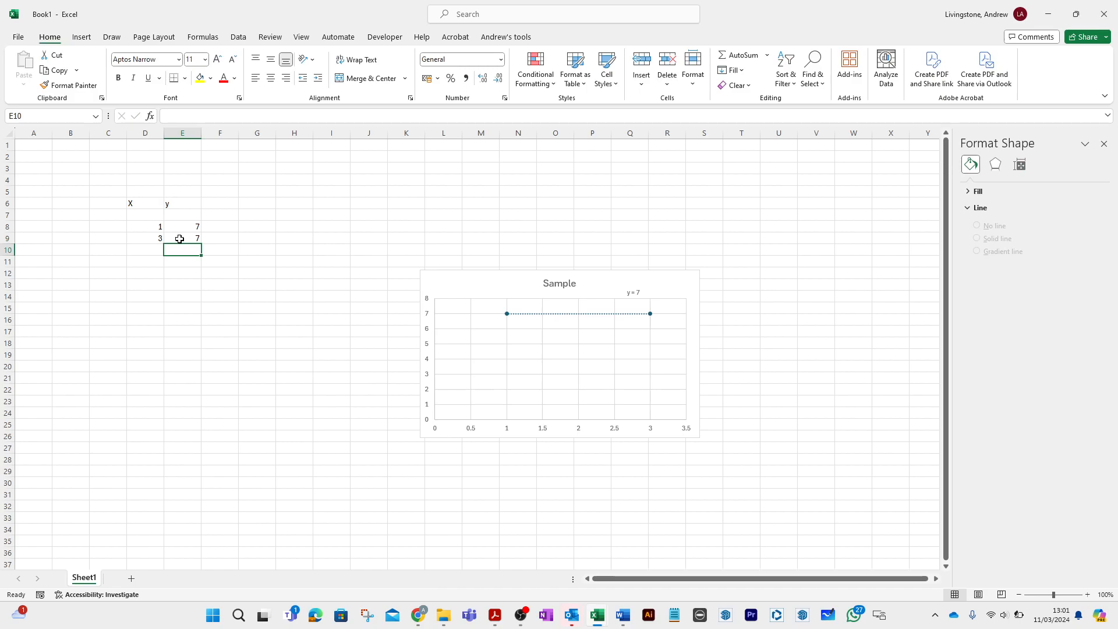
- Set the second point's y value in E9 back to 9
{"action": "left_click", "coordinate": [180, 239]}
{"action": "type", "text": "9"}
{"action": "key", "text": "Return"}
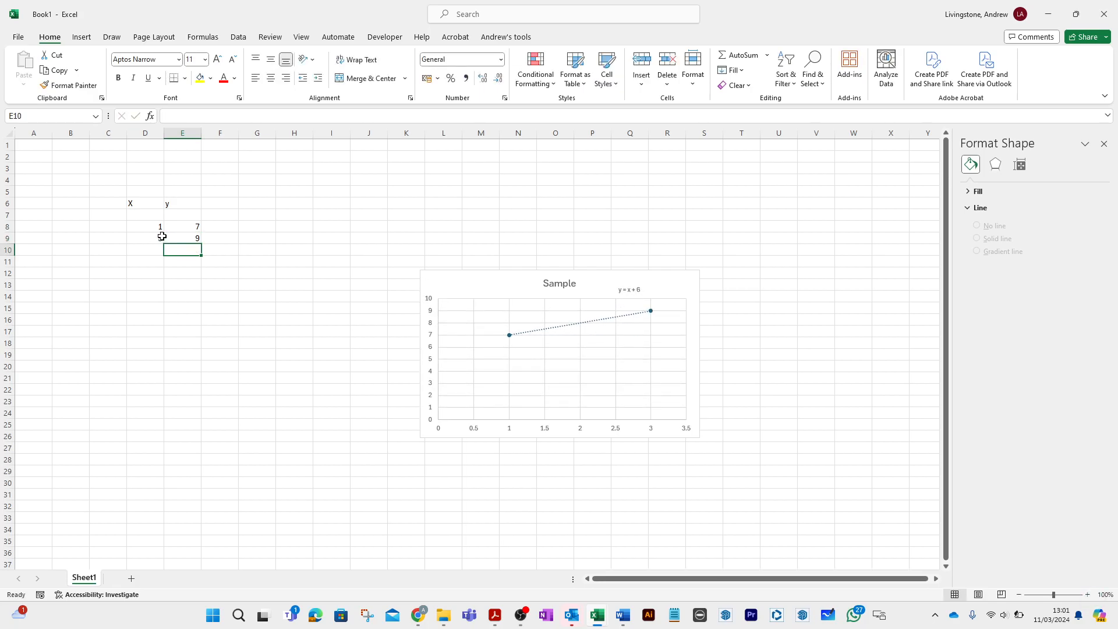
- Set the second point's y value in E9 to 17
{"action": "left_click", "coordinate": [186, 236]}
{"action": "type", "text": "17"}
{"action": "key", "text": "Return"}
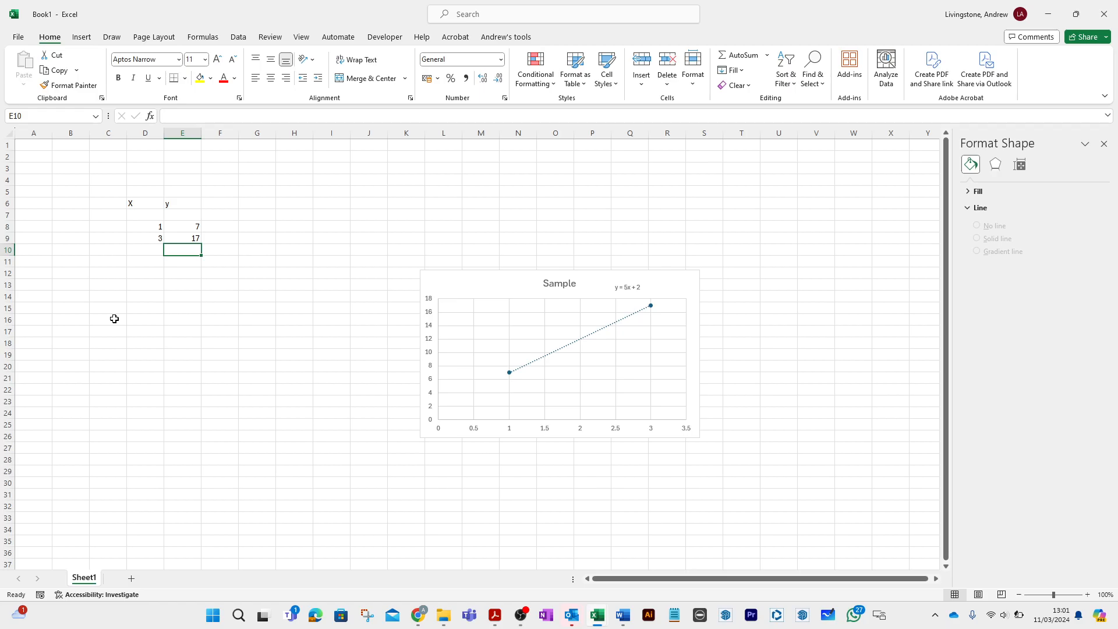
{"action": "type", "text": "4"}
{"action": "key", "text": "BackSpace"}
- Start a second table below the data with the headings X in B17 and Y in C17
{"action": "left_click", "coordinate": [71, 336]}
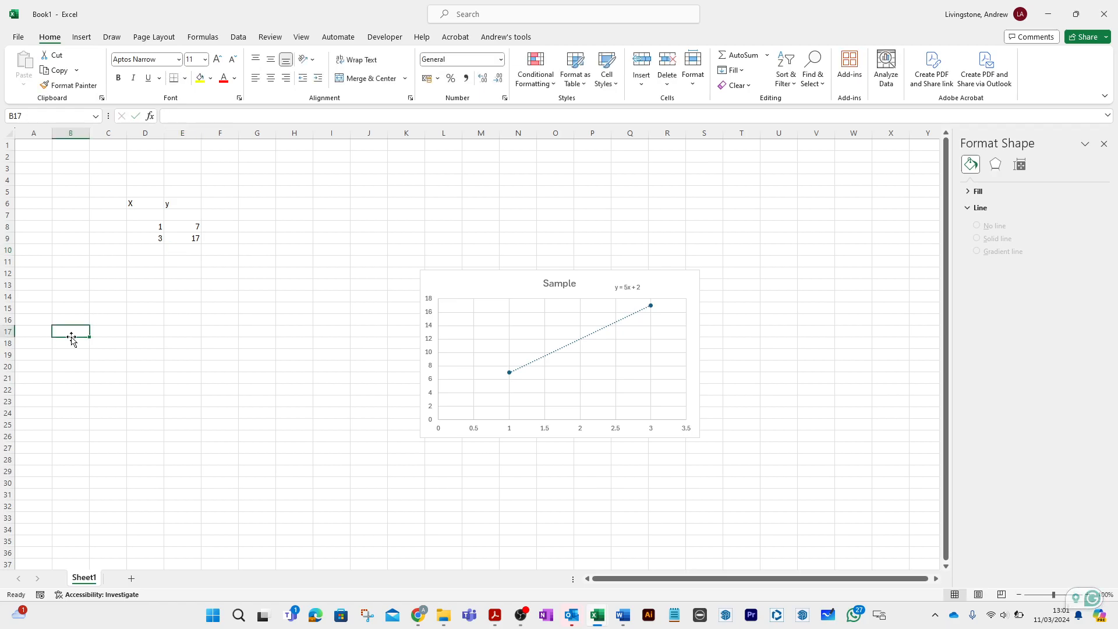
{"action": "type", "text": "X"}
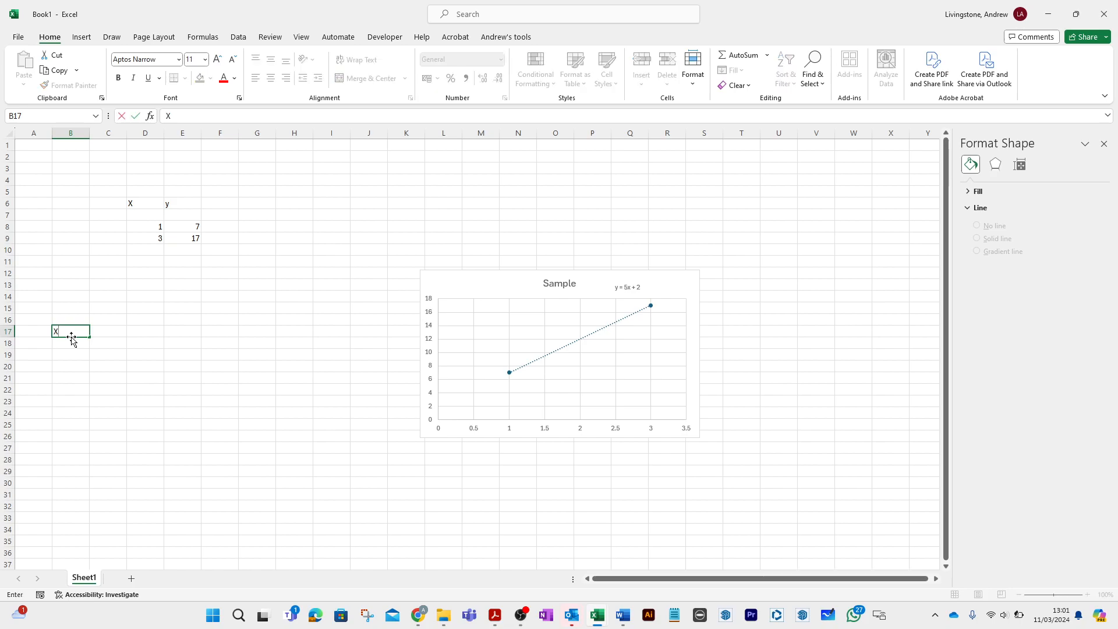
{"action": "left_click", "coordinate": [112, 331]}
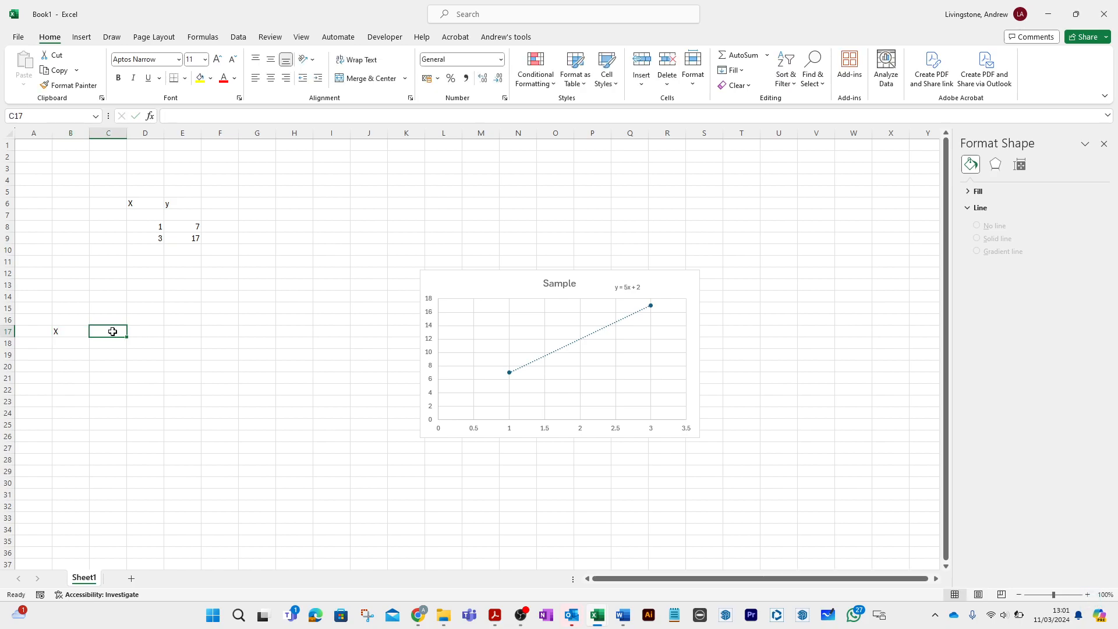
{"action": "type", "text": "Y"}
{"action": "key", "text": "Return"}
- Enter 0 as the first X value in cell B19 of the lower table
{"action": "key", "text": "Left"}
{"action": "key", "text": "Down"}
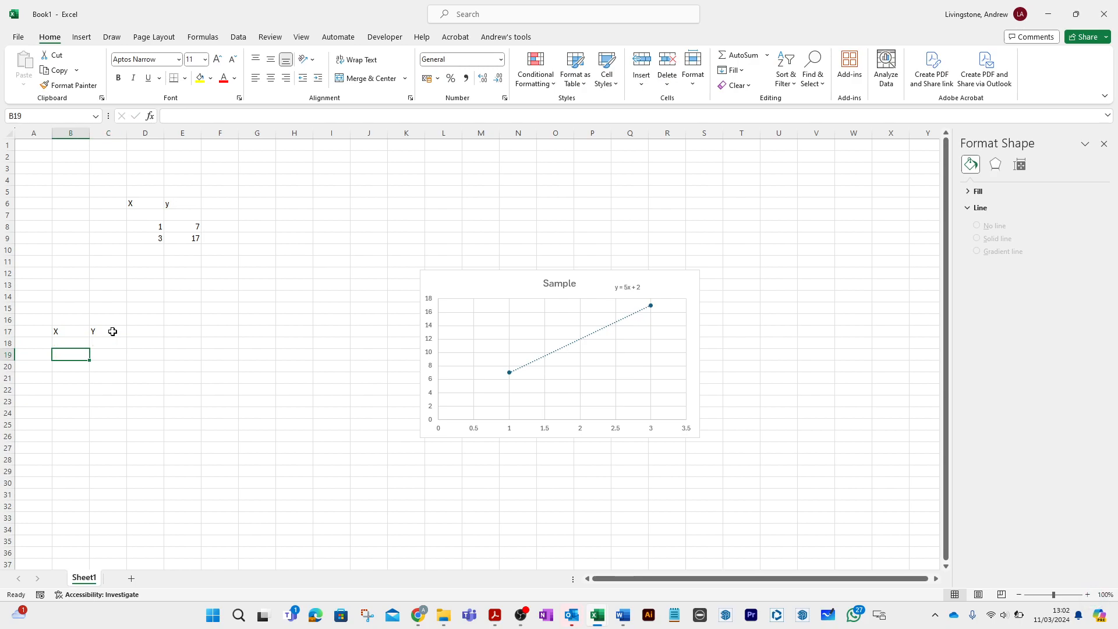
{"action": "type", "text": "0"}
{"action": "key", "text": "Return"}
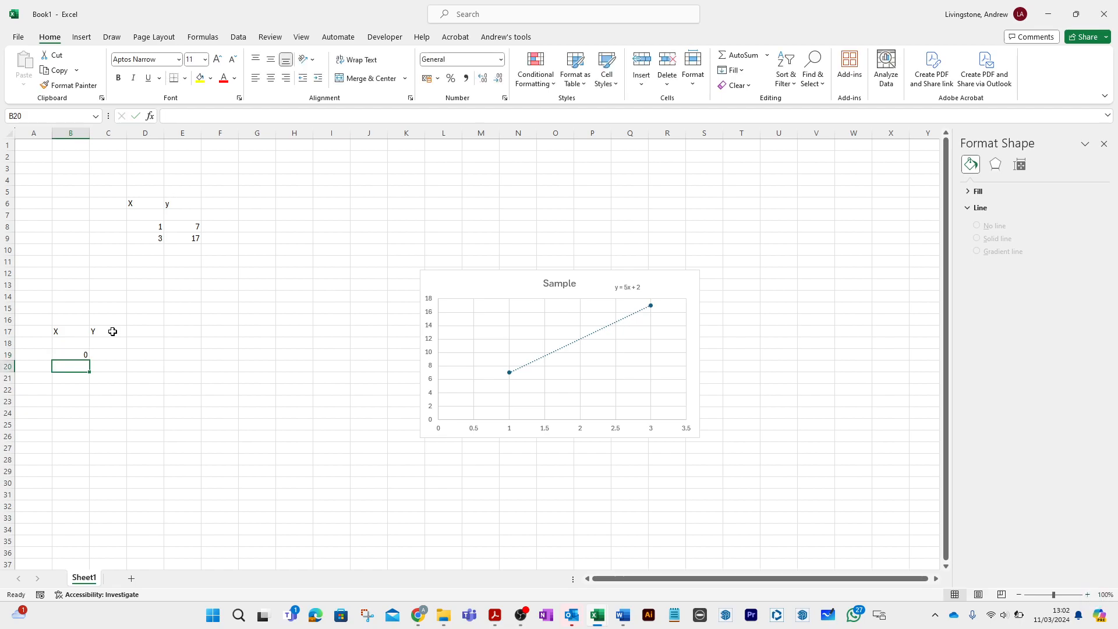
{"action": "type", "text": "0"}
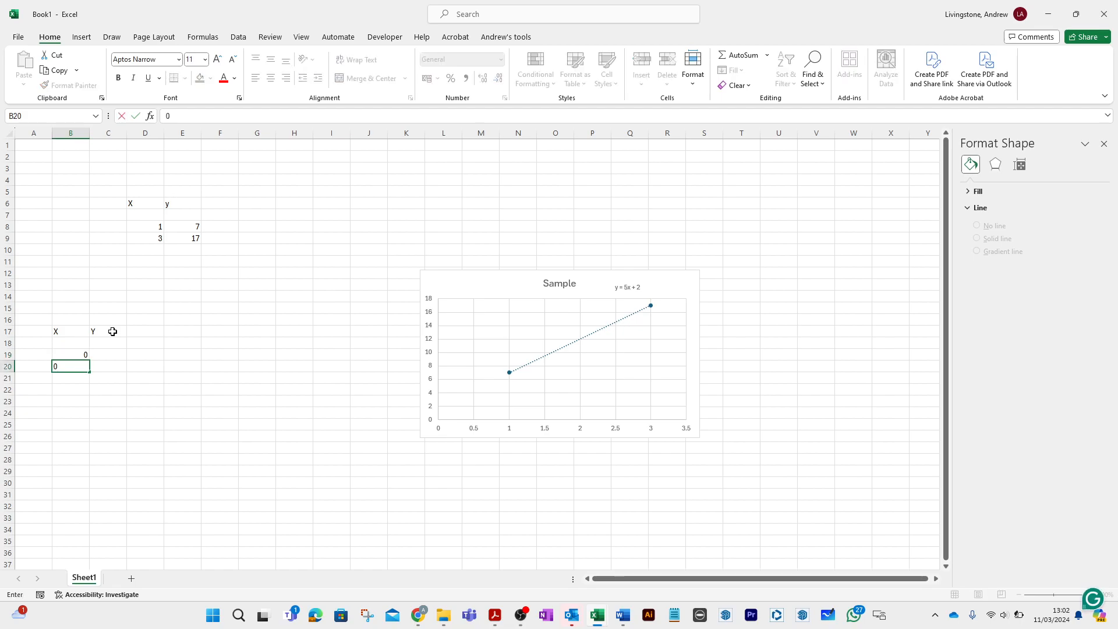
{"action": "key", "text": "Return"}
{"action": "key", "text": "Return"}
{"action": "key", "text": "Up"}
{"action": "key", "text": "Up"}
- Enter the formula =B19+0.1 in B20 to increment the X value by 0.1
{"action": "type", "text": "="}
{"action": "key", "text": "Up"}
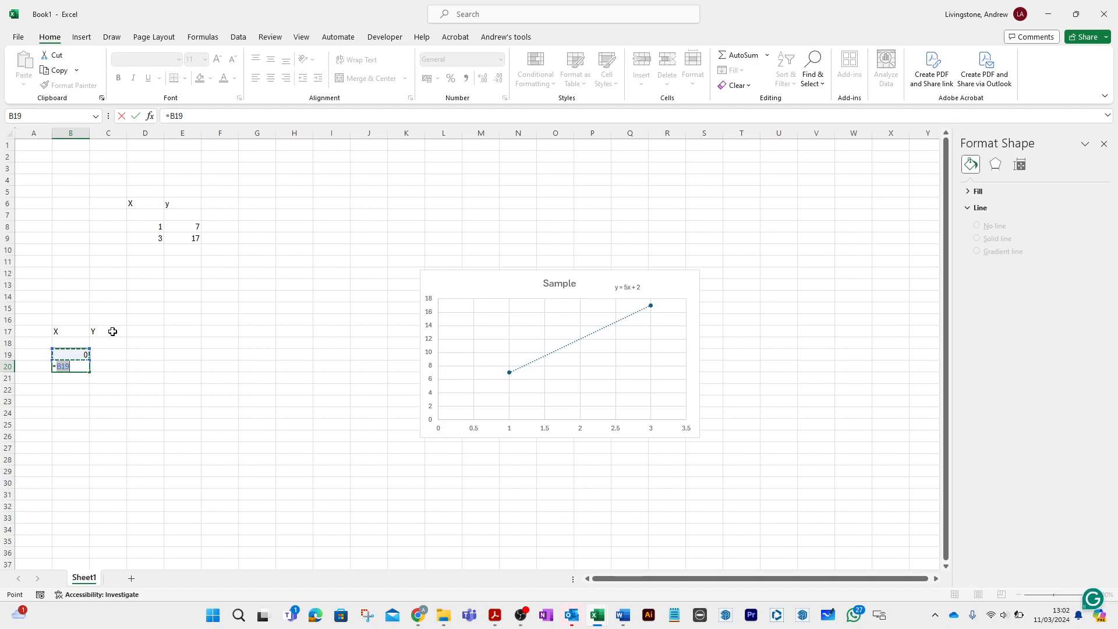
{"action": "type", "text": "+0.1"}
{"action": "key", "text": "Return"}
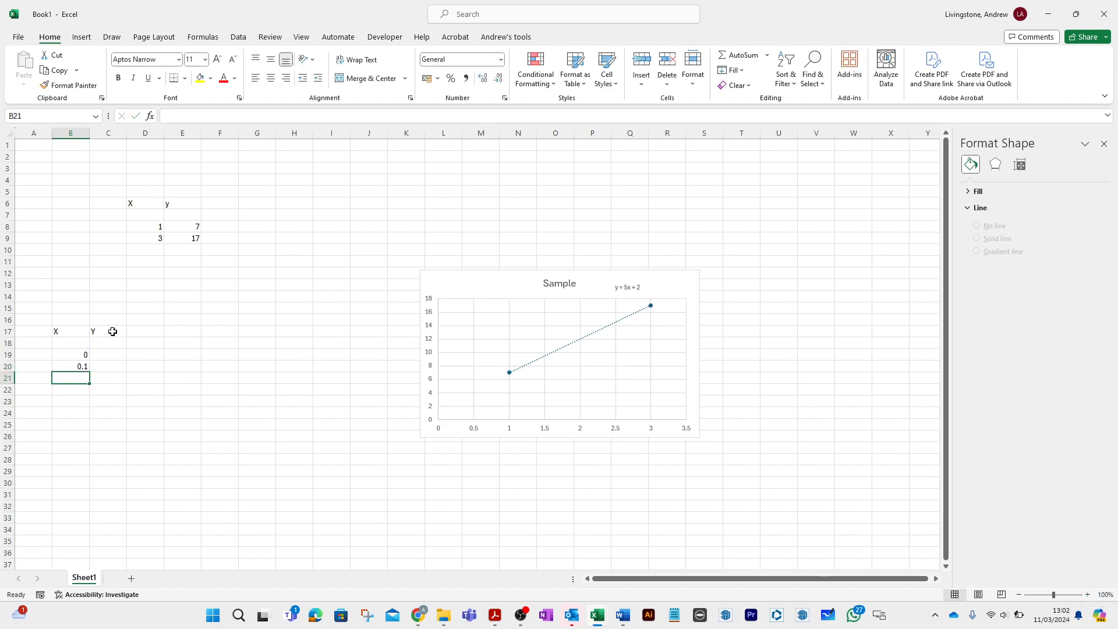
- Copy the increment formula from B20 down the X column through B151
{"action": "left_click", "coordinate": [78, 365]}
{"action": "key", "text": "ctrl+c"}
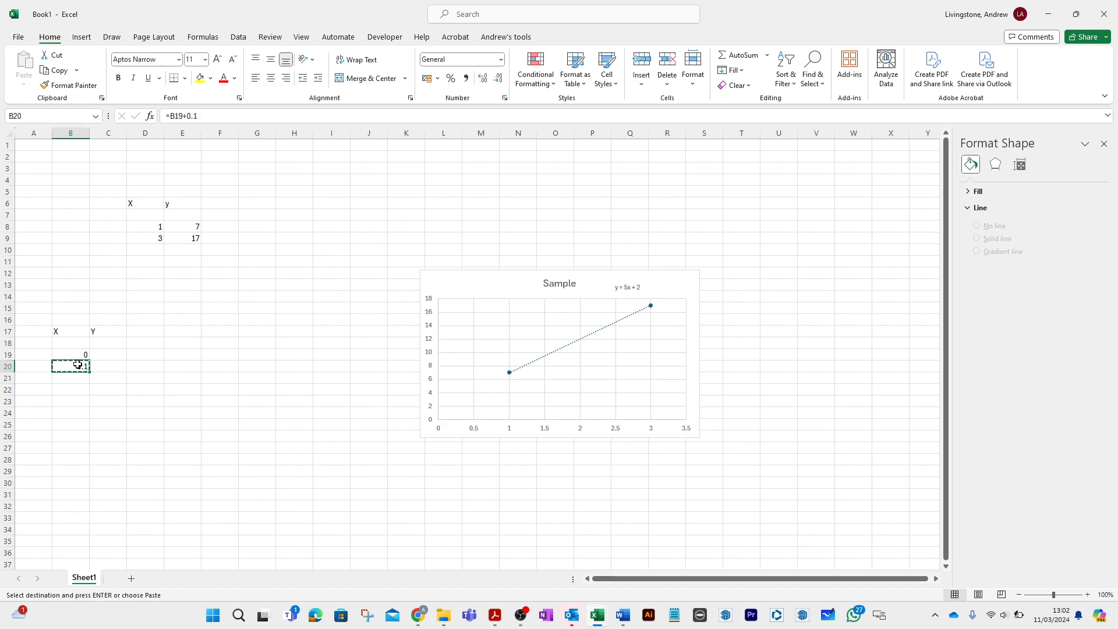
{"action": "left_click_drag", "start_coordinate": [78, 379], "coordinate": [71, 558]}
{"action": "key", "text": "ctrl+v"}
{"action": "left_click", "coordinate": [138, 469]}
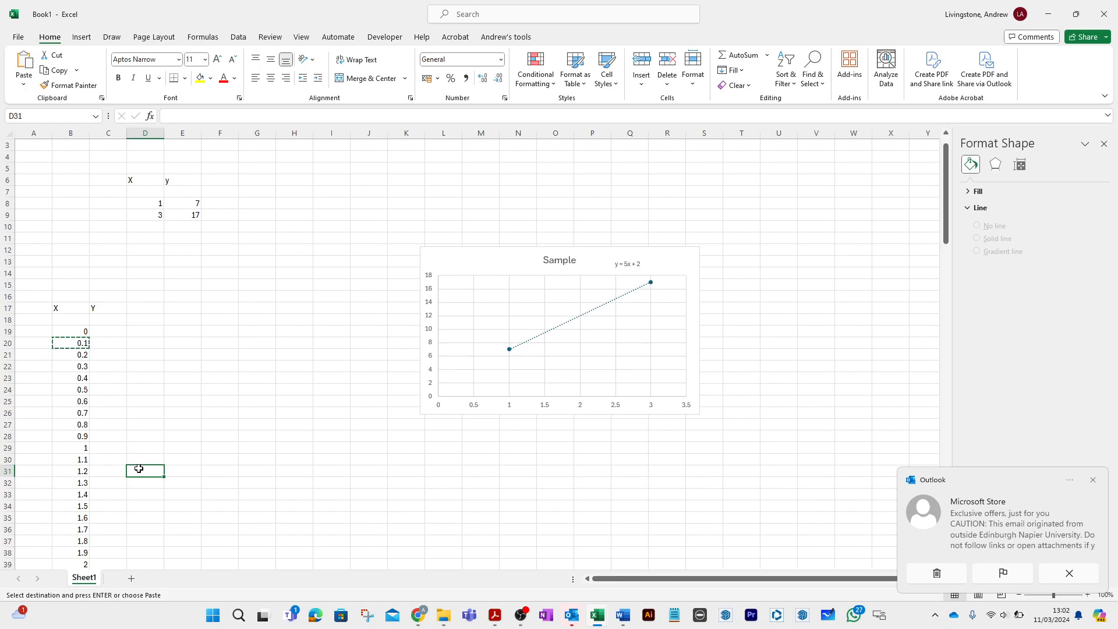
- Enter the formula =5*B19+2 in C19 to calculate the first Y value of the lower table
{"action": "left_click", "coordinate": [113, 330]}
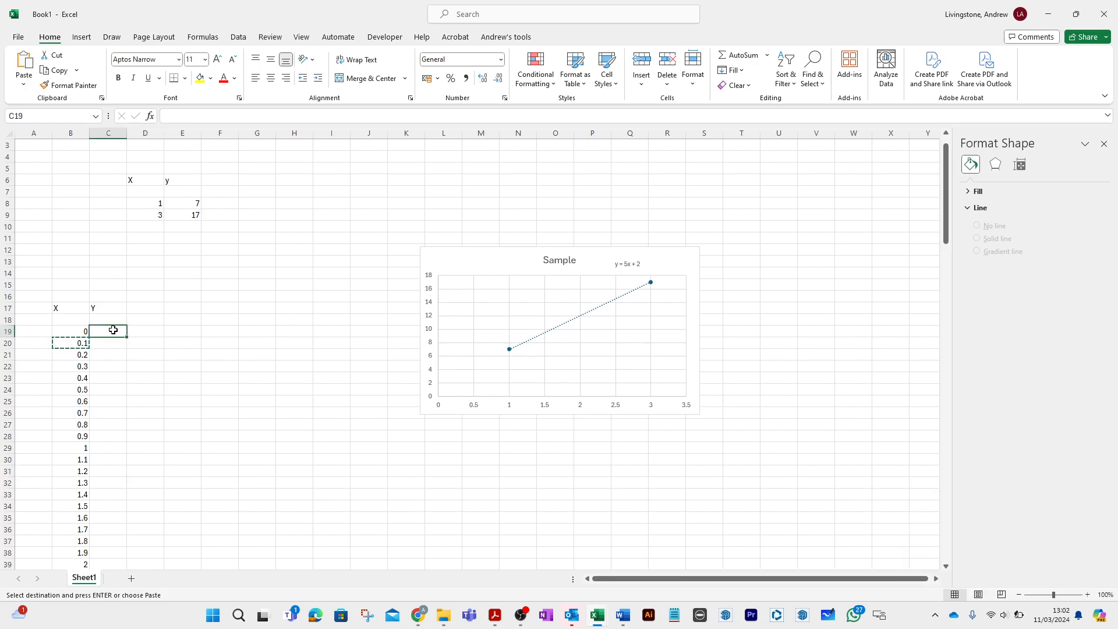
{"action": "type", "text": "="}
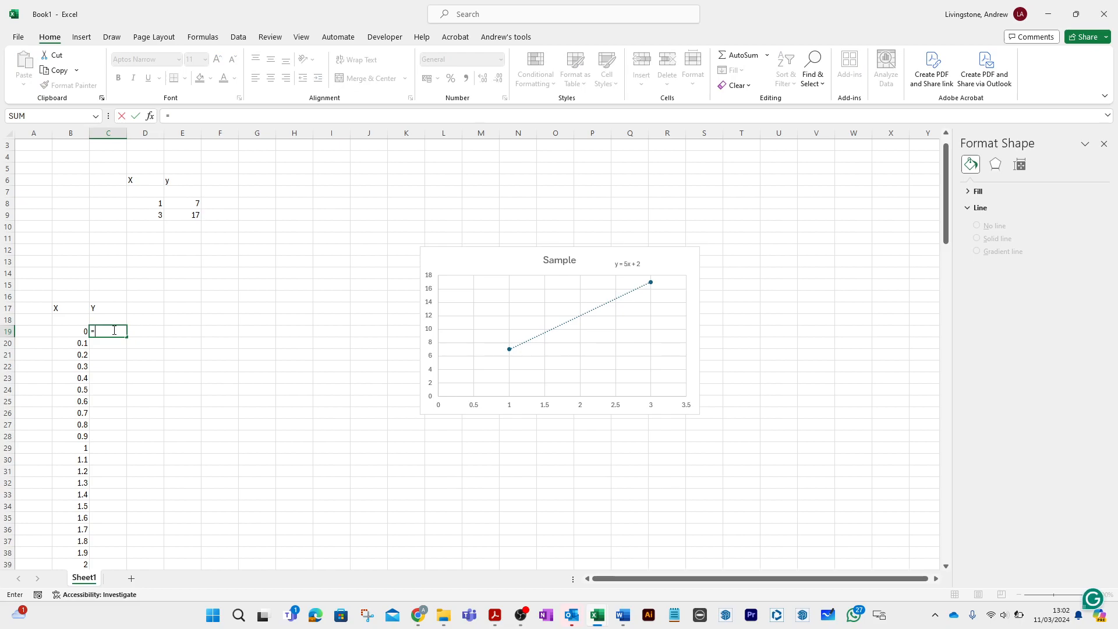
{"action": "type", "text": "5*"}
{"action": "left_click", "coordinate": [62, 333]}
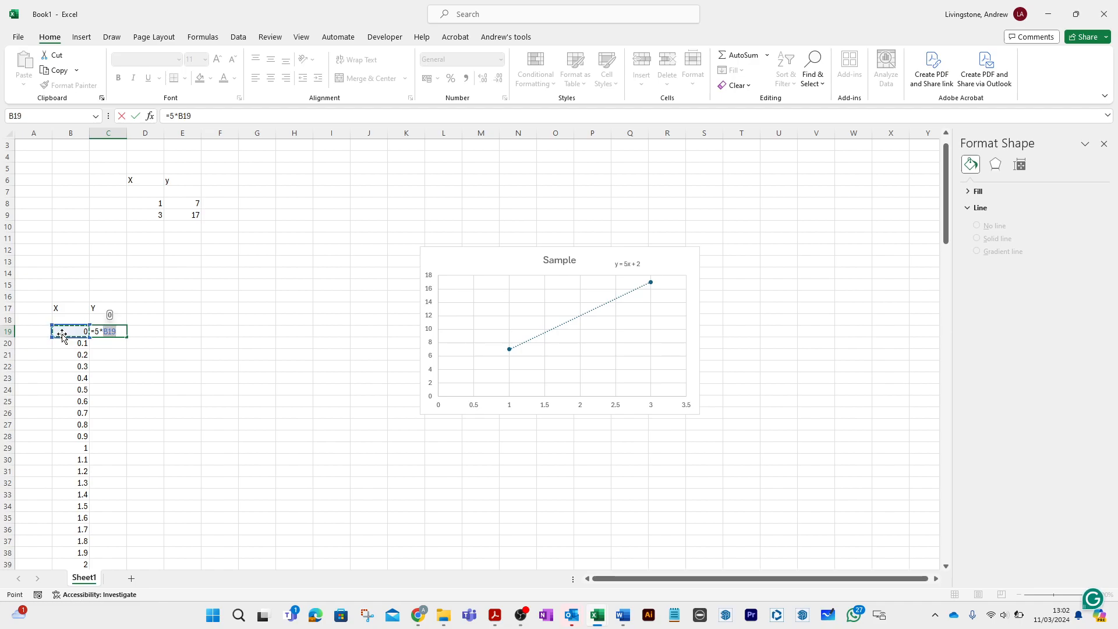
{"action": "type", "text": "+2"}
{"action": "key", "text": "Return"}
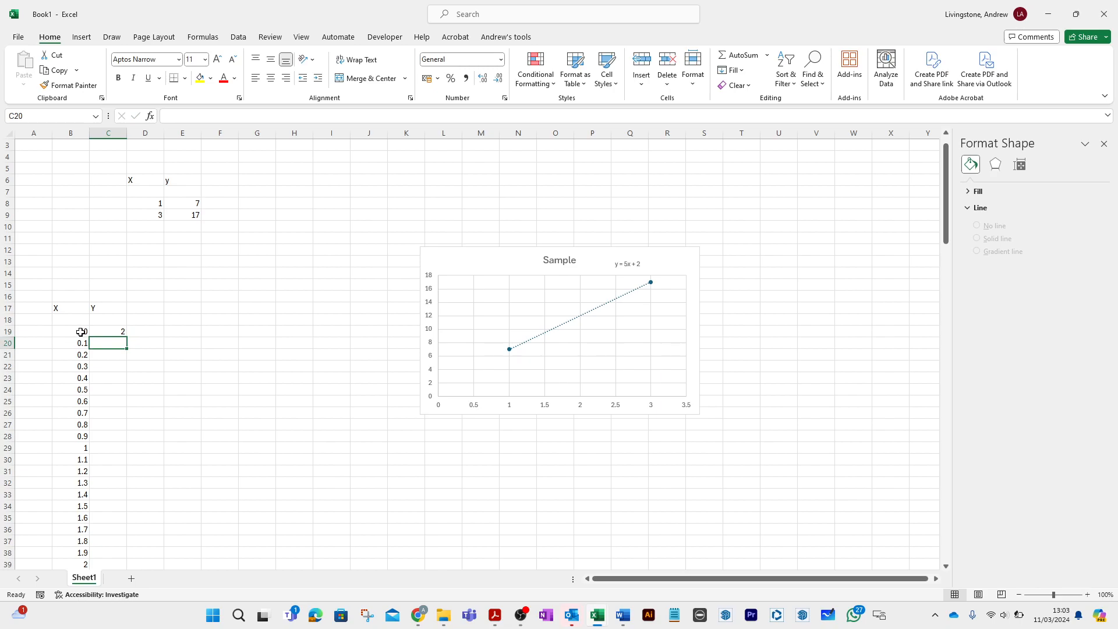
- Copy the Y formula from C19 down to C20:C151 and clear the copy selection
{"action": "left_click", "coordinate": [113, 333]}
{"action": "key", "text": "ctrl+c"}
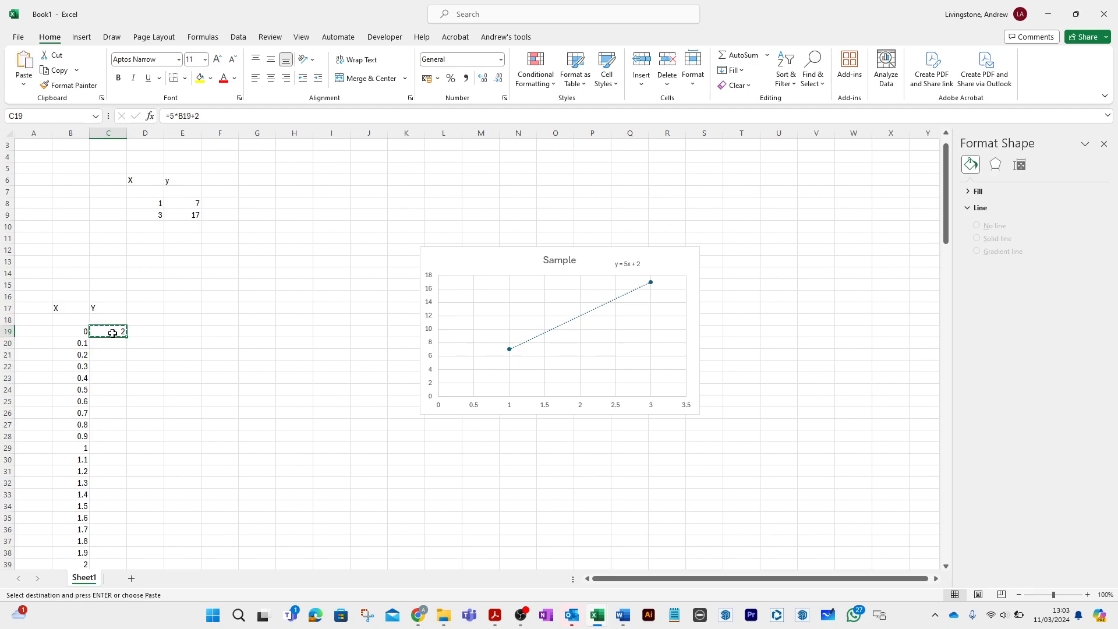
{"action": "left_click_drag", "start_coordinate": [107, 342], "coordinate": [95, 526]}
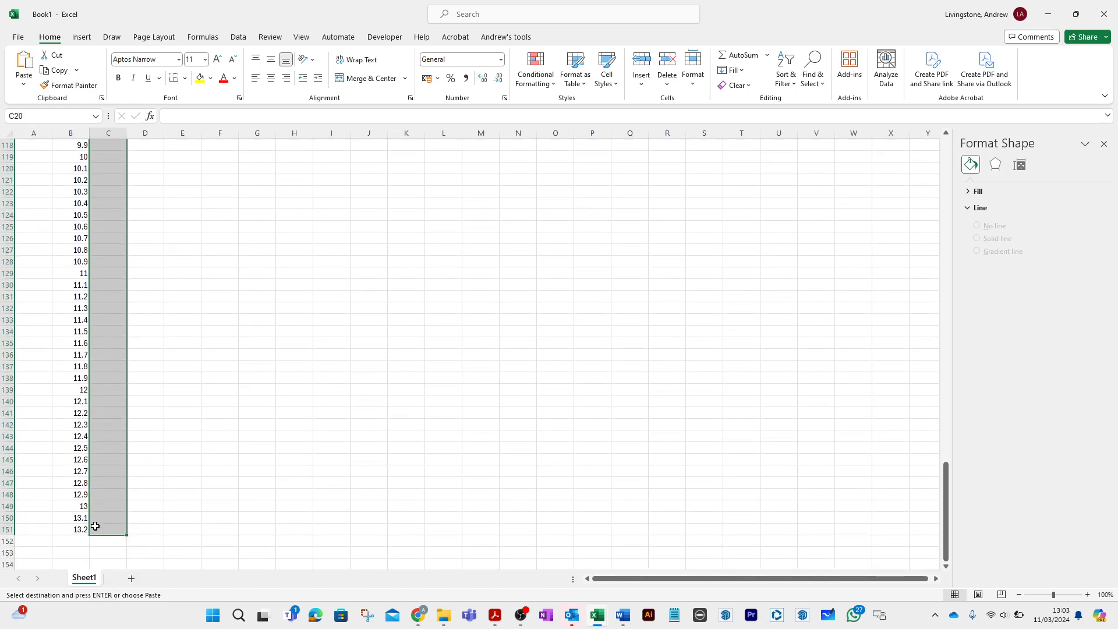
{"action": "key", "text": "Return"}
{"action": "left_click", "coordinate": [196, 485]}
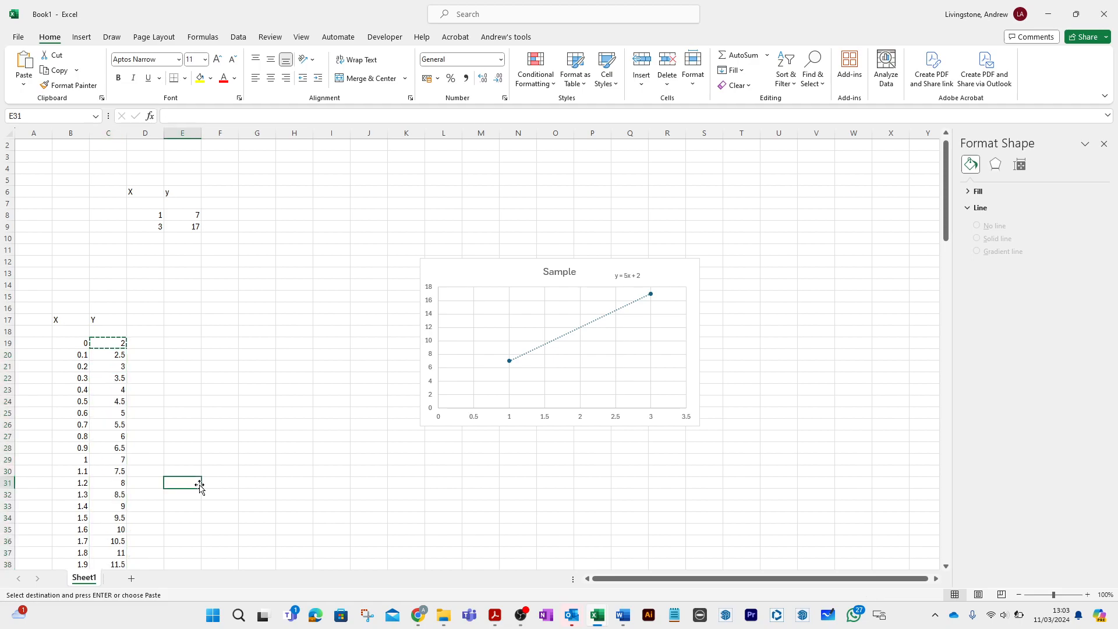
{"action": "left_click", "coordinate": [235, 453]}
{"action": "key", "text": "Escape"}
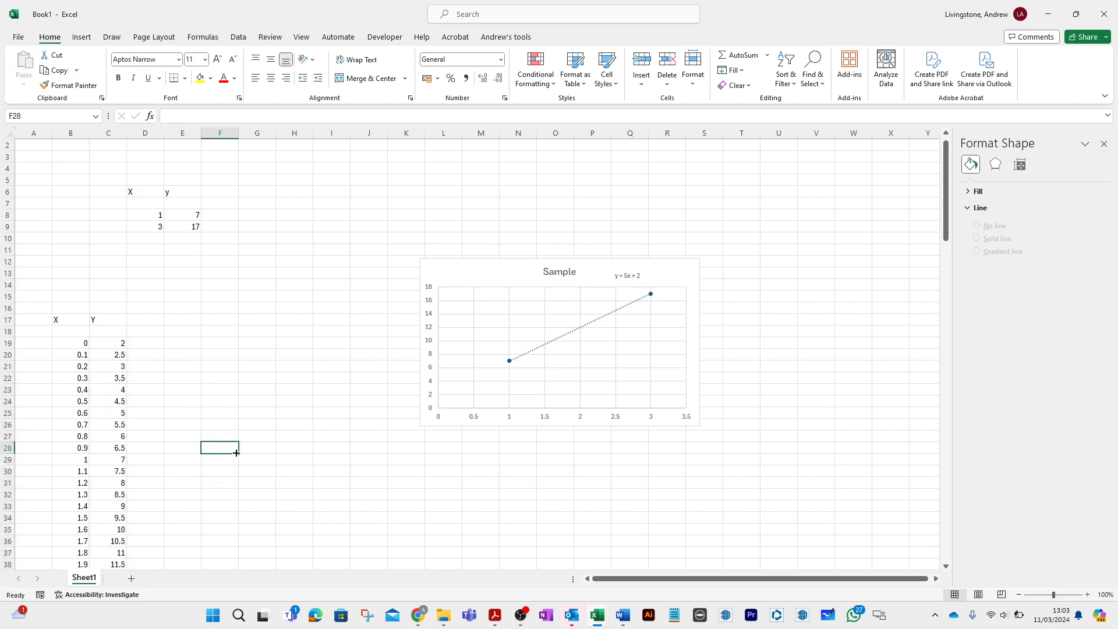
- Move the Sample chart up the sheet to about rows 3 to 17 and deselect it
{"action": "left_click_drag", "start_coordinate": [484, 275], "coordinate": [473, 171]}
{"action": "left_click", "coordinate": [333, 341]}
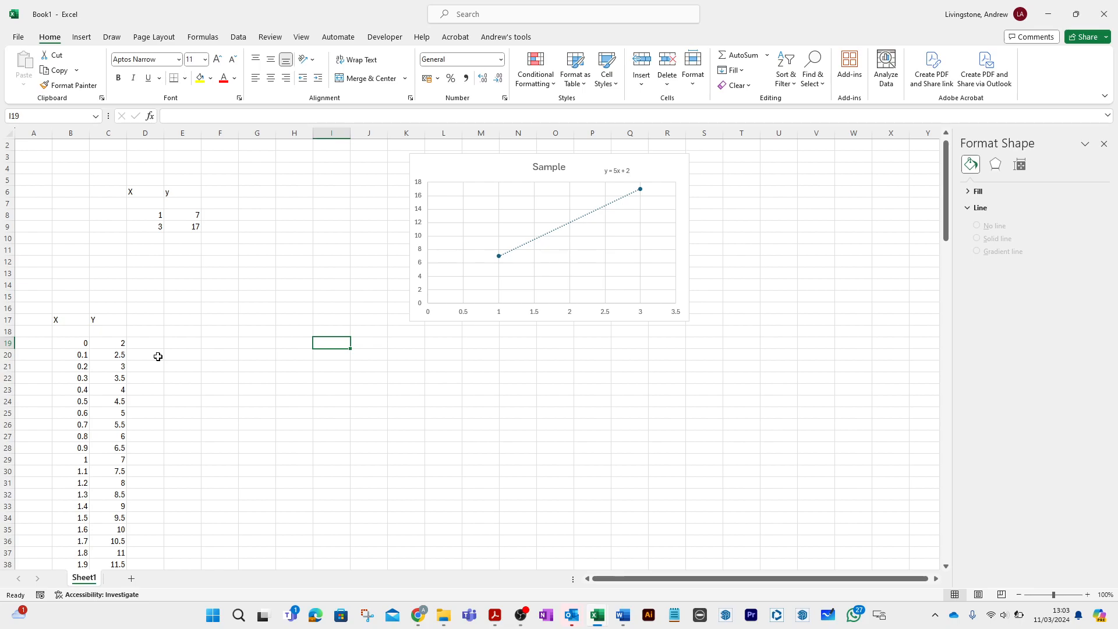
{"action": "left_click", "coordinate": [203, 315]}
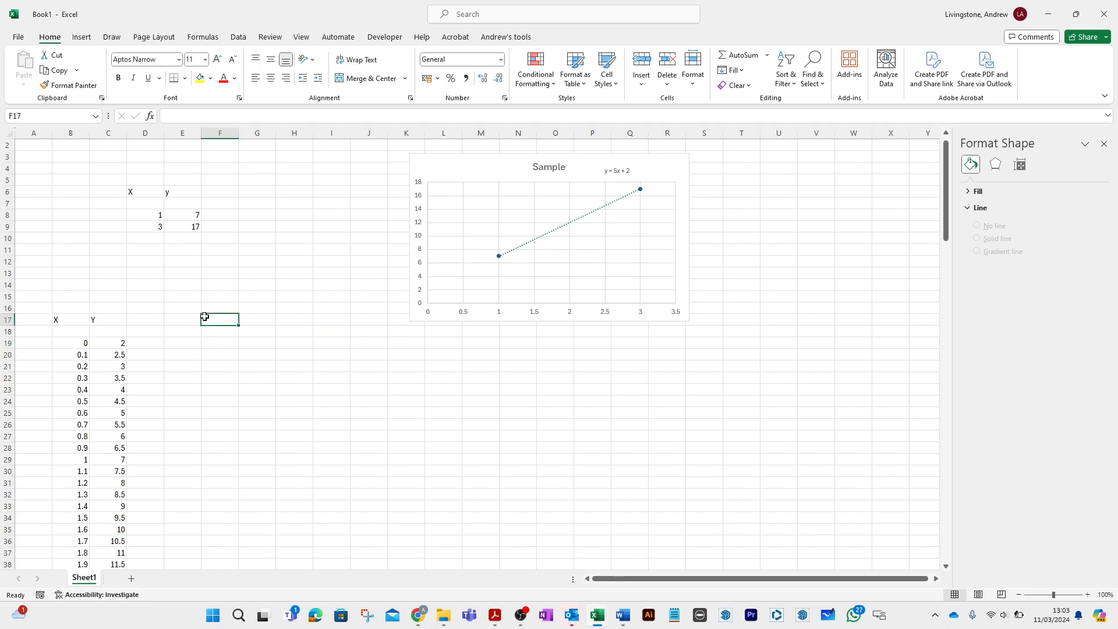
- Insert a blank Scatter with Straight Lines chart and place it directly below the Sample chart
{"action": "left_click", "coordinate": [82, 37]}
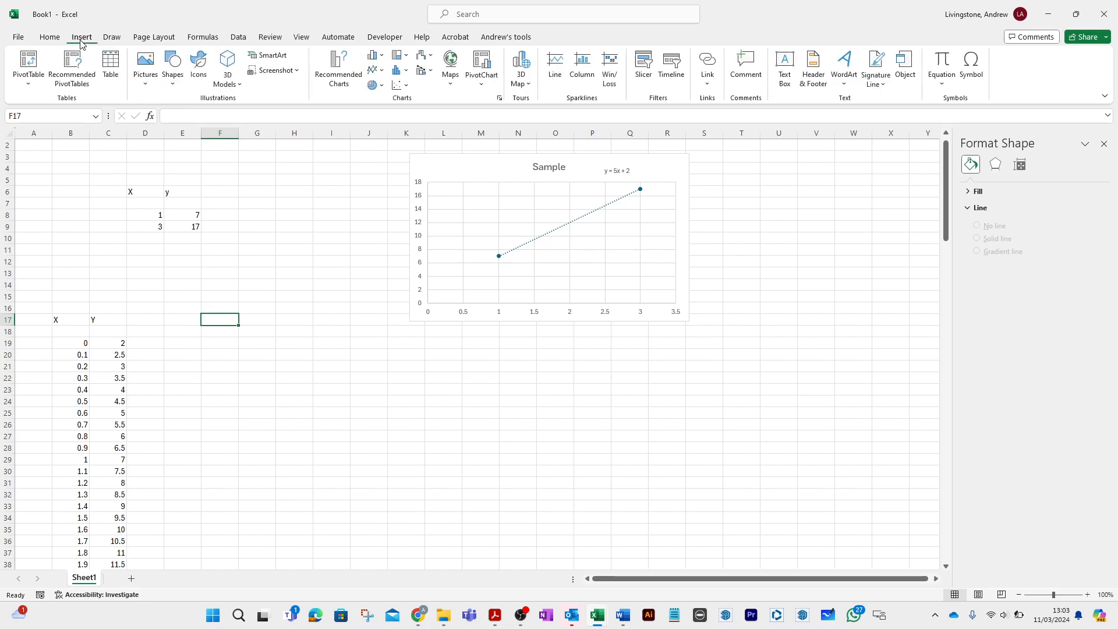
{"action": "left_click", "coordinate": [406, 87]}
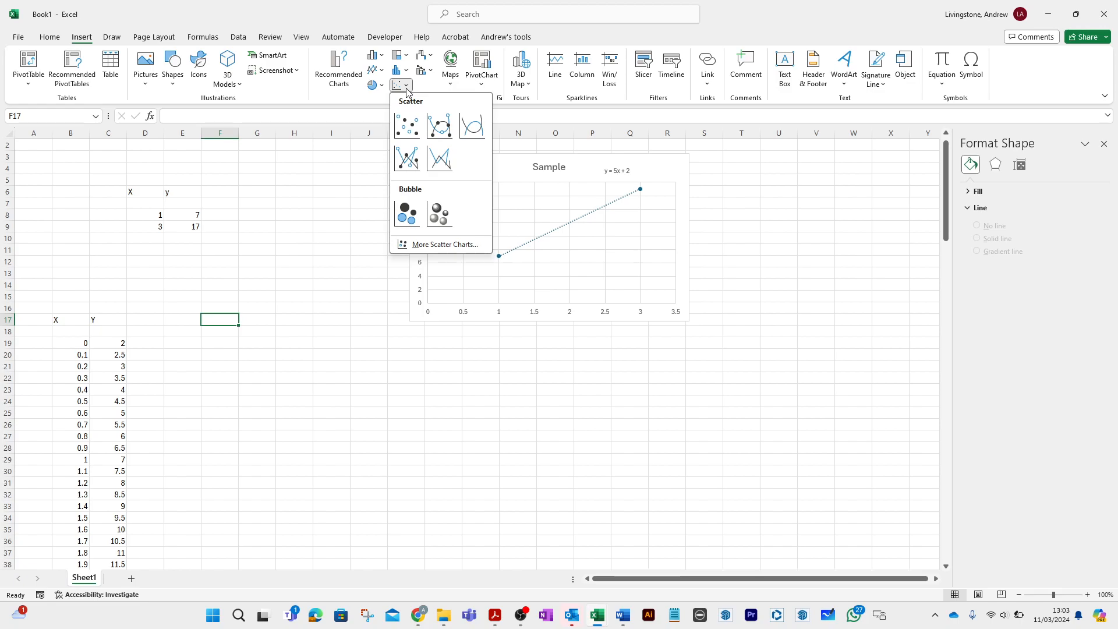
{"action": "left_click", "coordinate": [447, 170]}
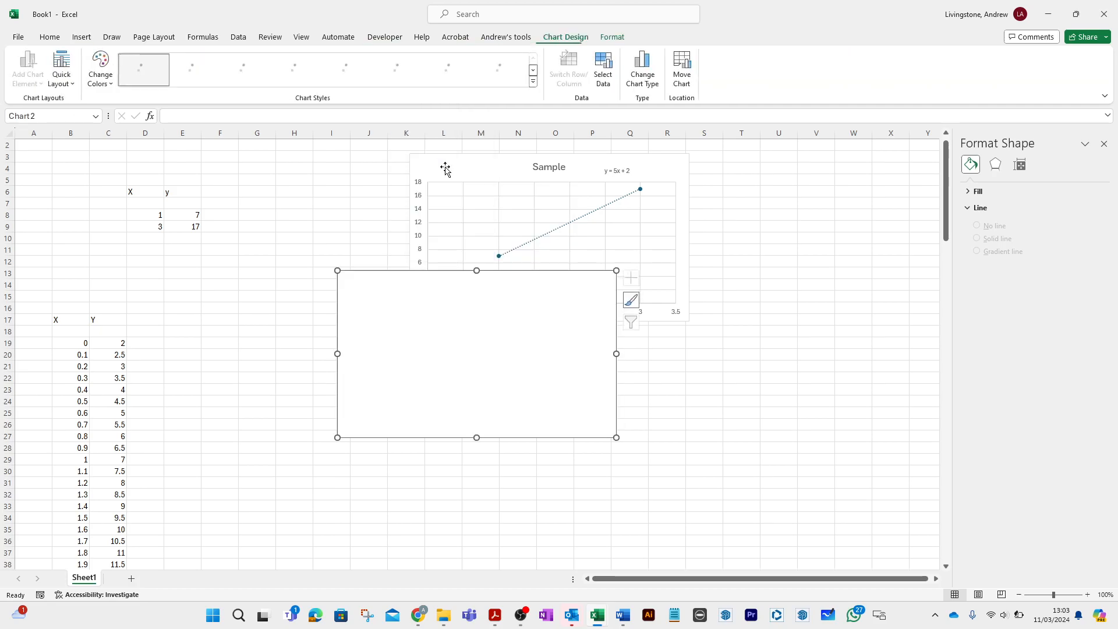
{"action": "left_click_drag", "start_coordinate": [448, 307], "coordinate": [519, 381]}
- Add a data series named Line 1 to the blank chart with X values from B19:B151
{"action": "right_click", "coordinate": [509, 434]}
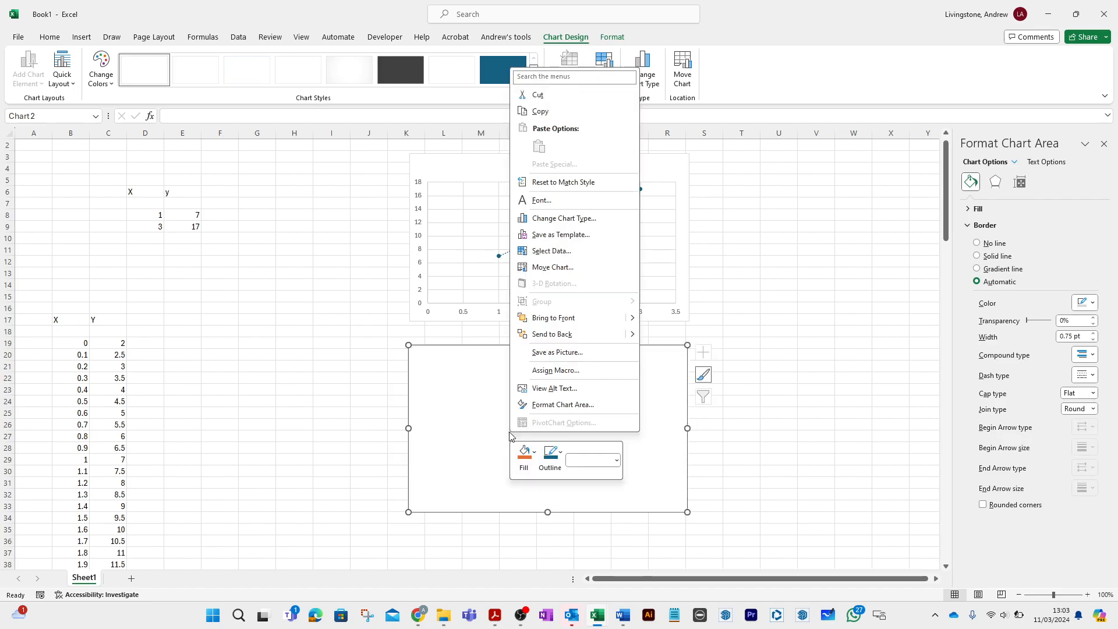
{"action": "left_click", "coordinate": [557, 250]}
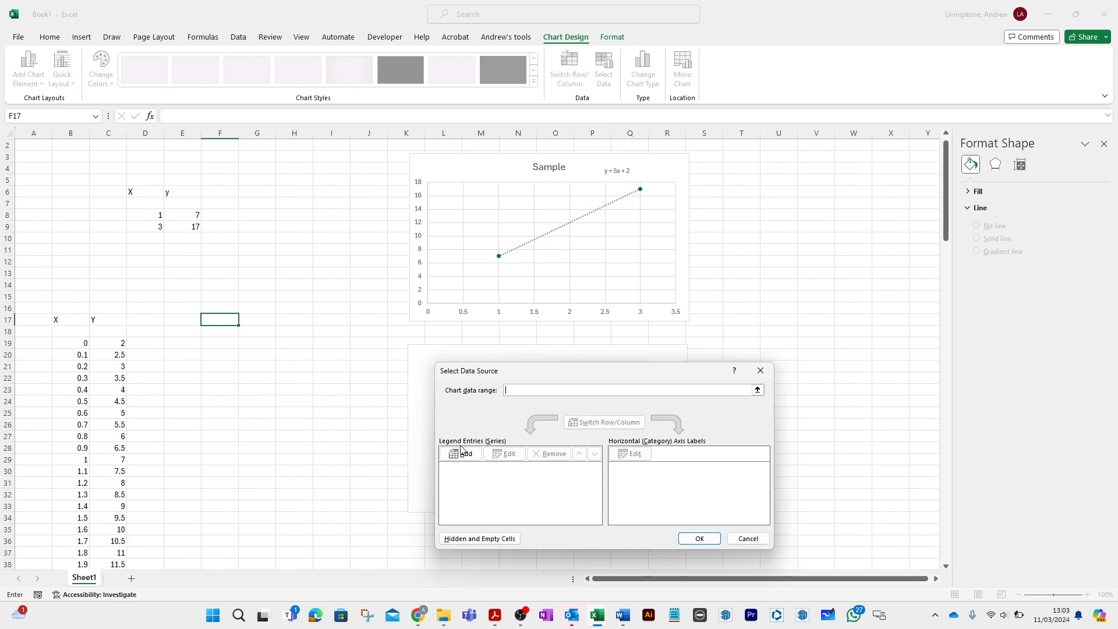
{"action": "left_click", "coordinate": [462, 454]}
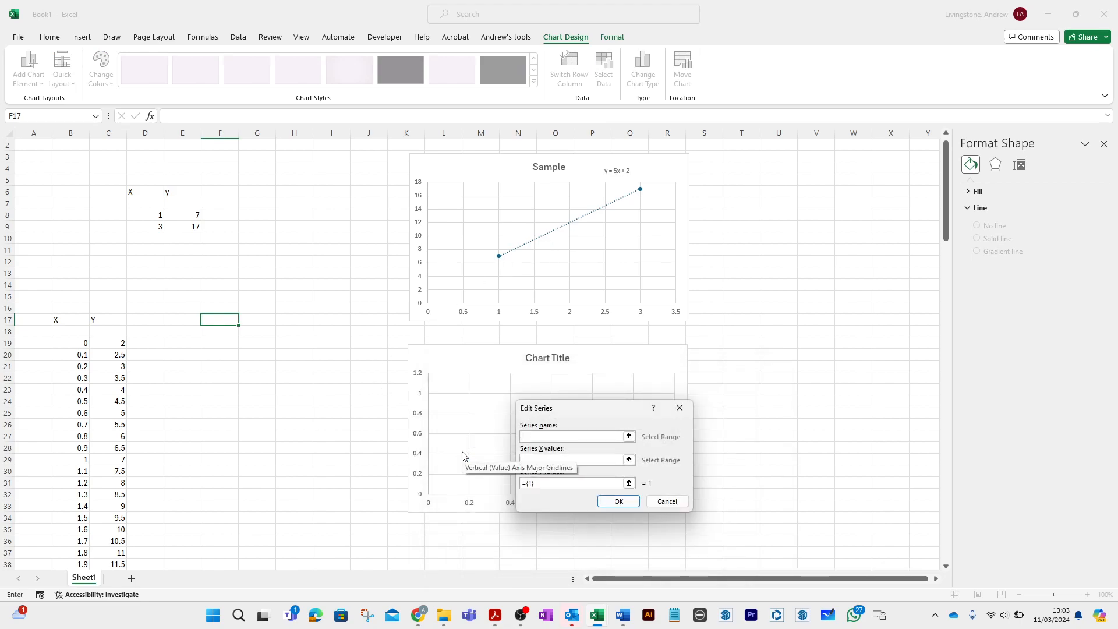
{"action": "type", "text": "Line 1"}
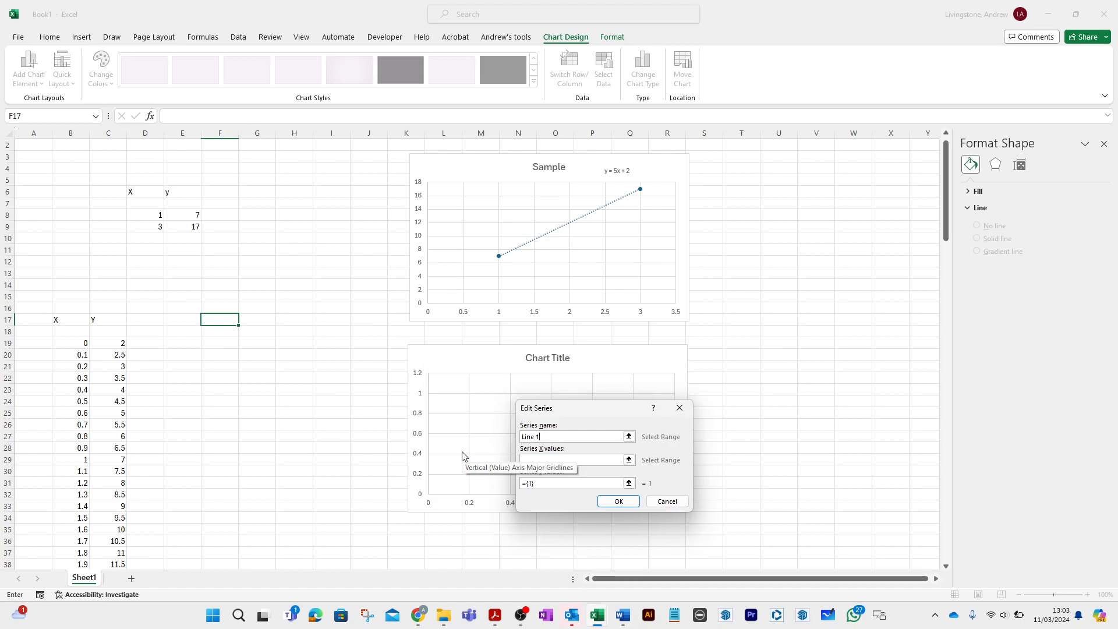
{"action": "left_click", "coordinate": [629, 461]}
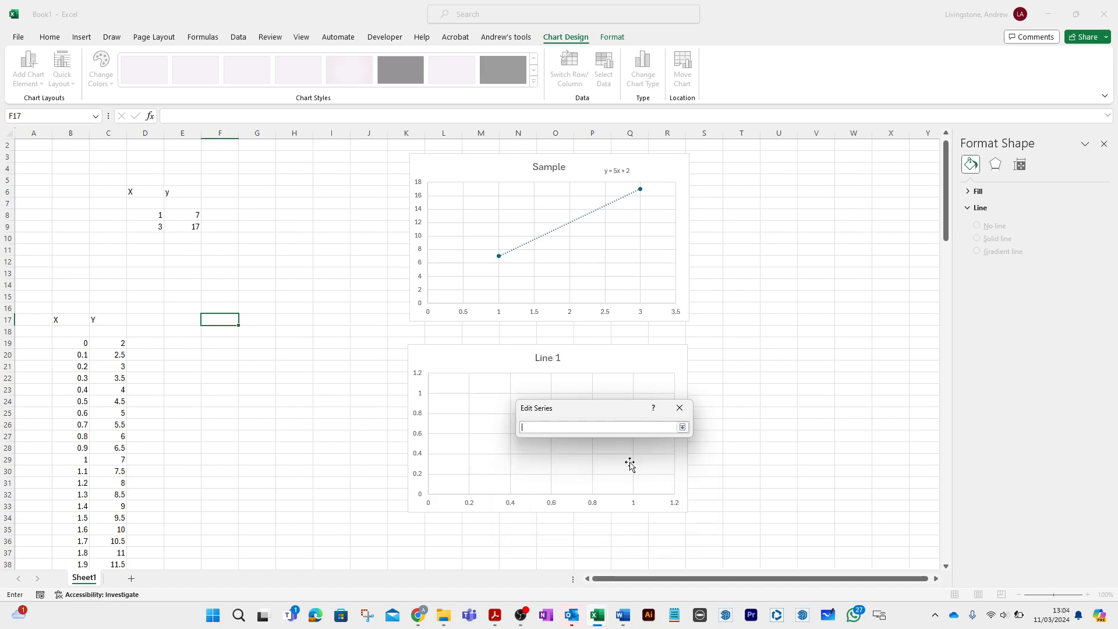
{"action": "left_click_drag", "start_coordinate": [63, 339], "coordinate": [67, 493]}
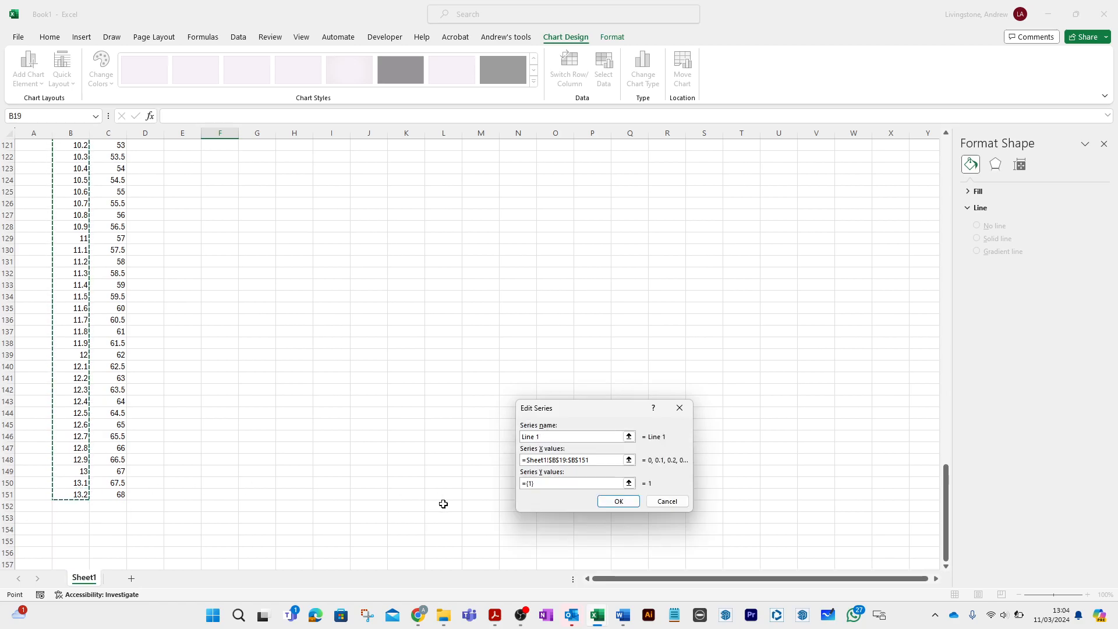
- Set the Line 1 series' Y values to C19:C151 and apply the data source
{"action": "left_click", "coordinate": [630, 483]}
{"action": "left_click_drag", "start_coordinate": [131, 494], "coordinate": [121, 207]}
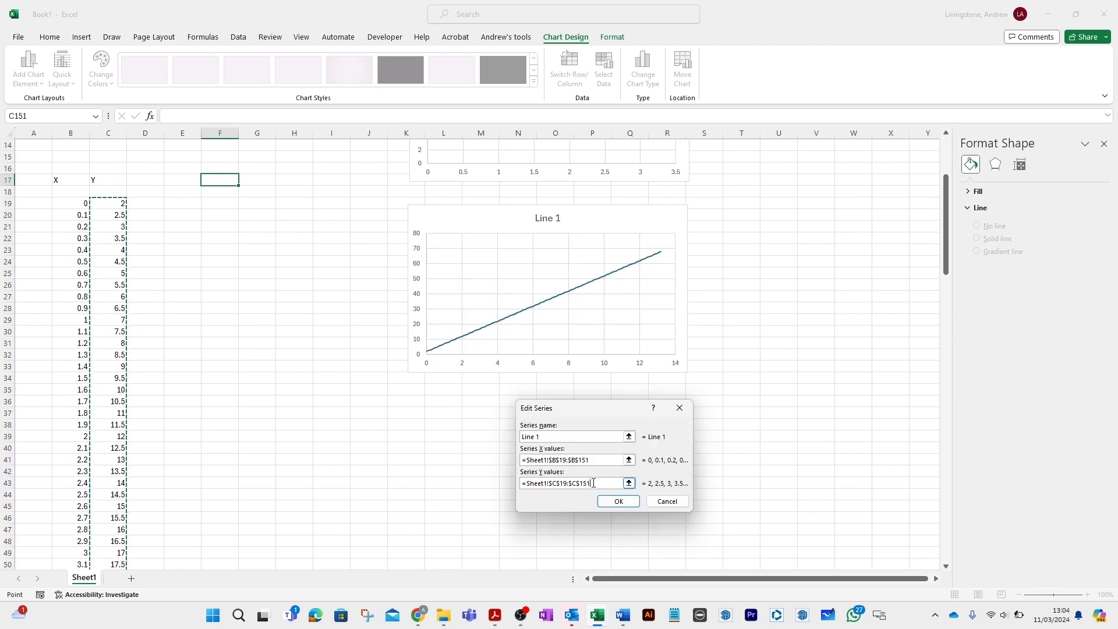
{"action": "left_click", "coordinate": [621, 503]}
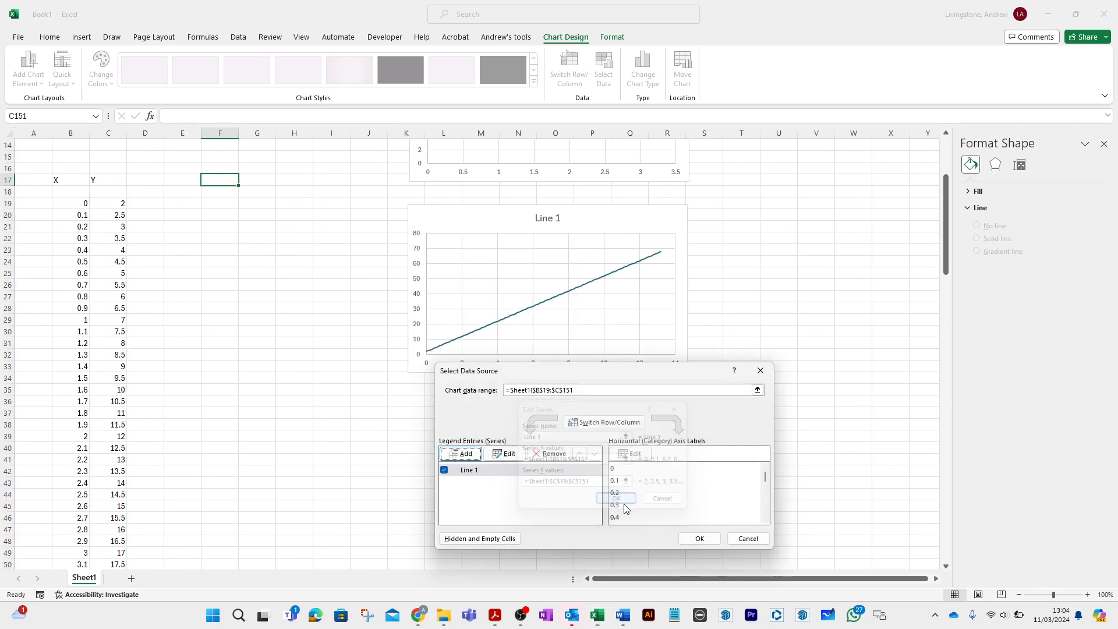
{"action": "left_click", "coordinate": [699, 539]}
{"action": "left_click", "coordinate": [647, 473]}
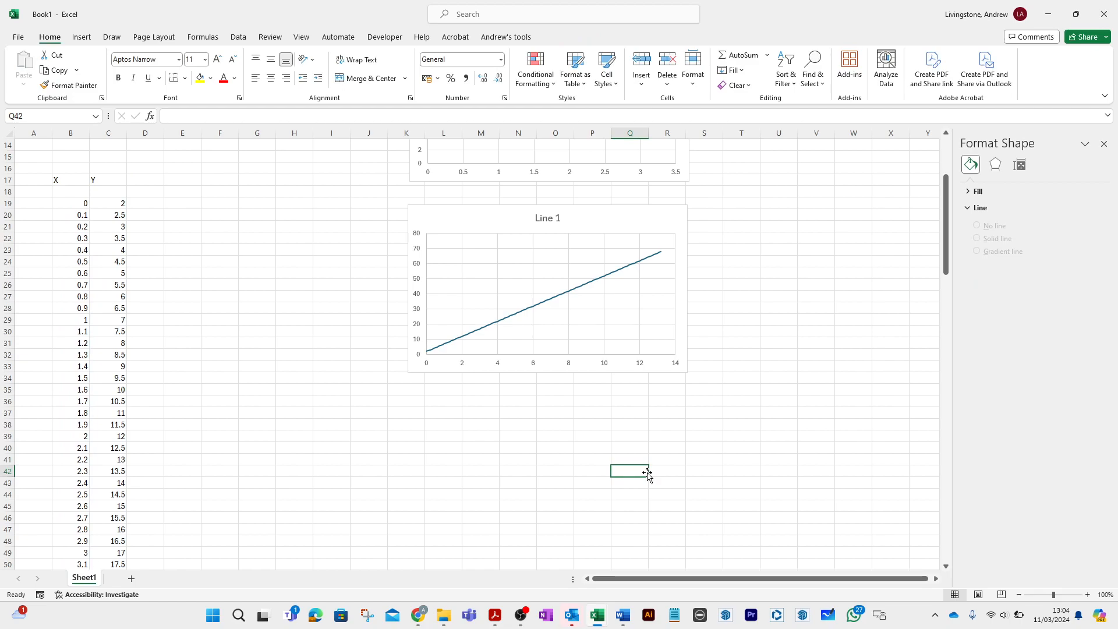
- Enter the heading y=60 in cell E17, beside the lower table
{"action": "scroll", "coordinate": [647, 473], "scroll_direction": "up", "scroll_amount": 3}
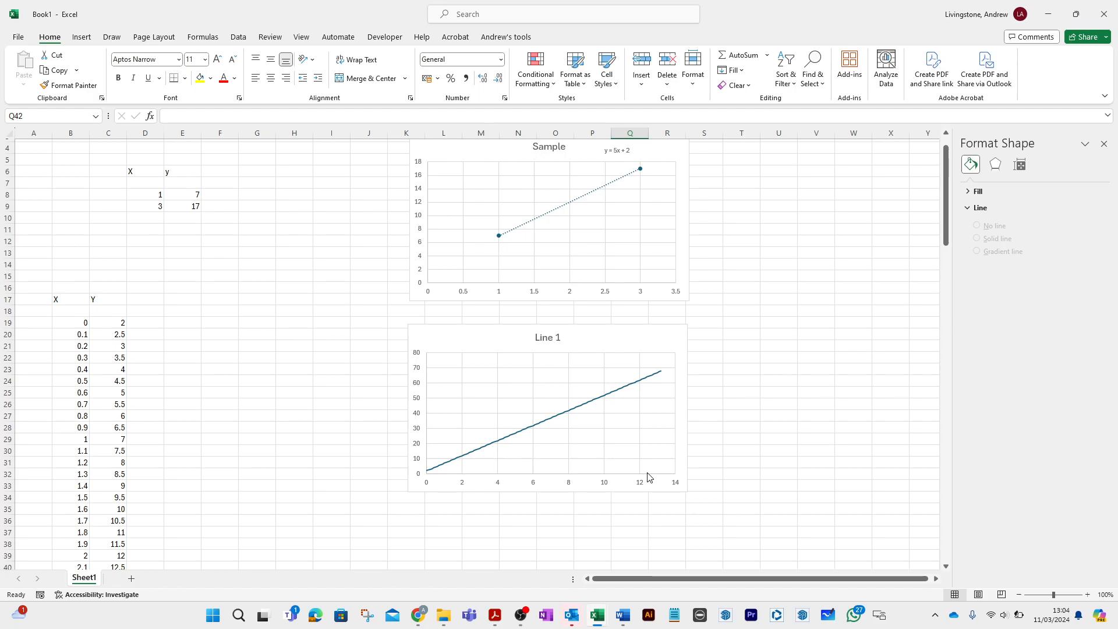
{"action": "left_click", "coordinate": [178, 299]}
{"action": "type", "text": "y=60"}
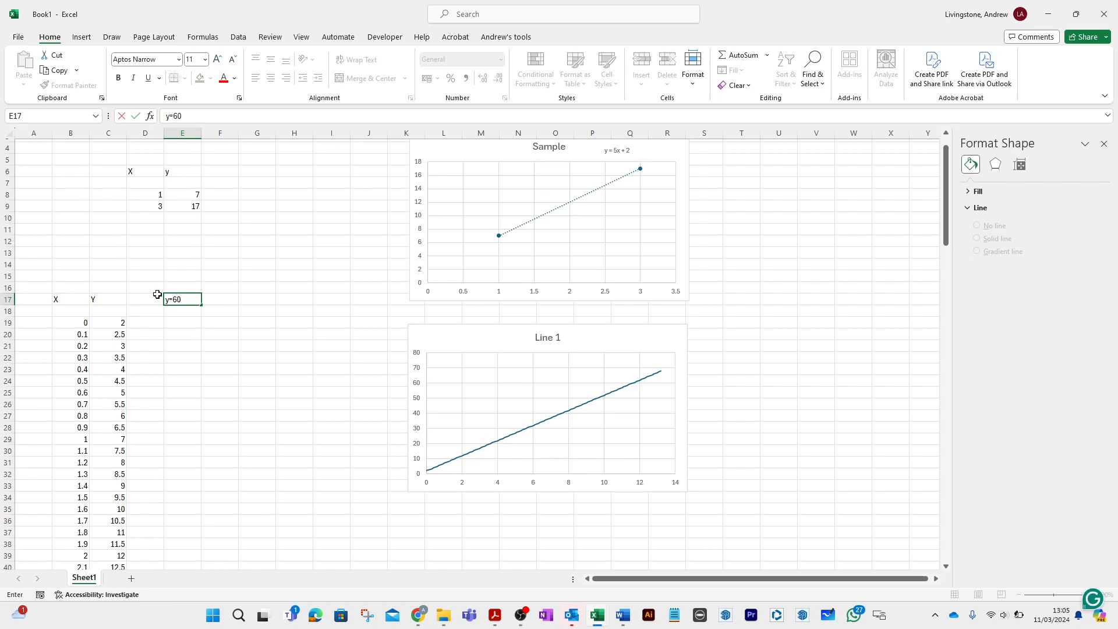
{"action": "key", "text": "Return"}
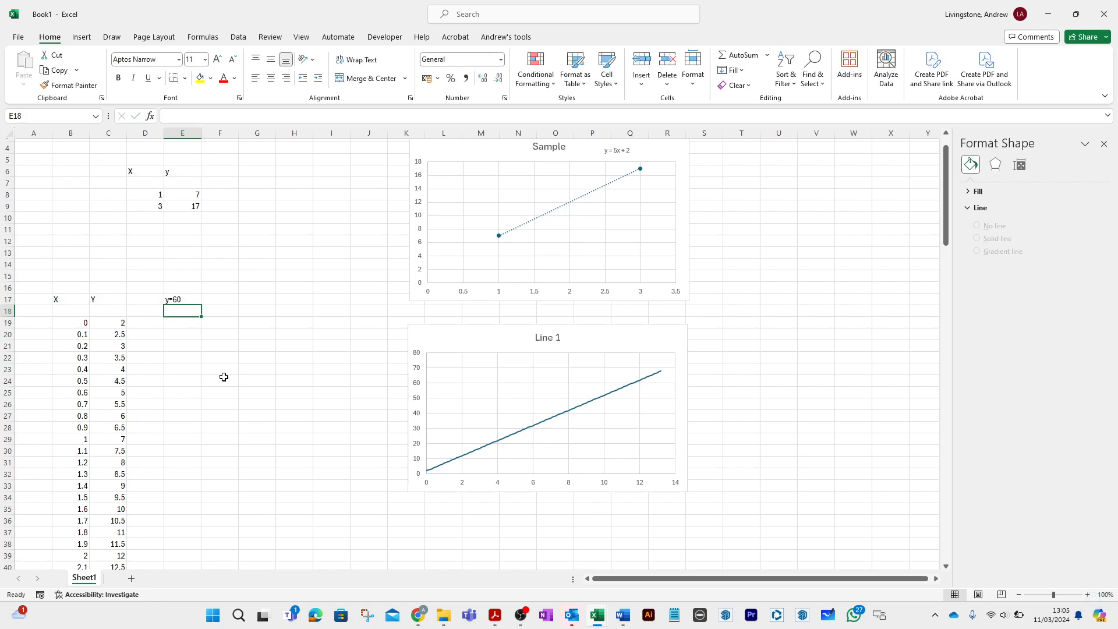
- Enter the formula =60 in E19 as the first value under the y=60 heading
{"action": "left_click", "coordinate": [182, 324]}
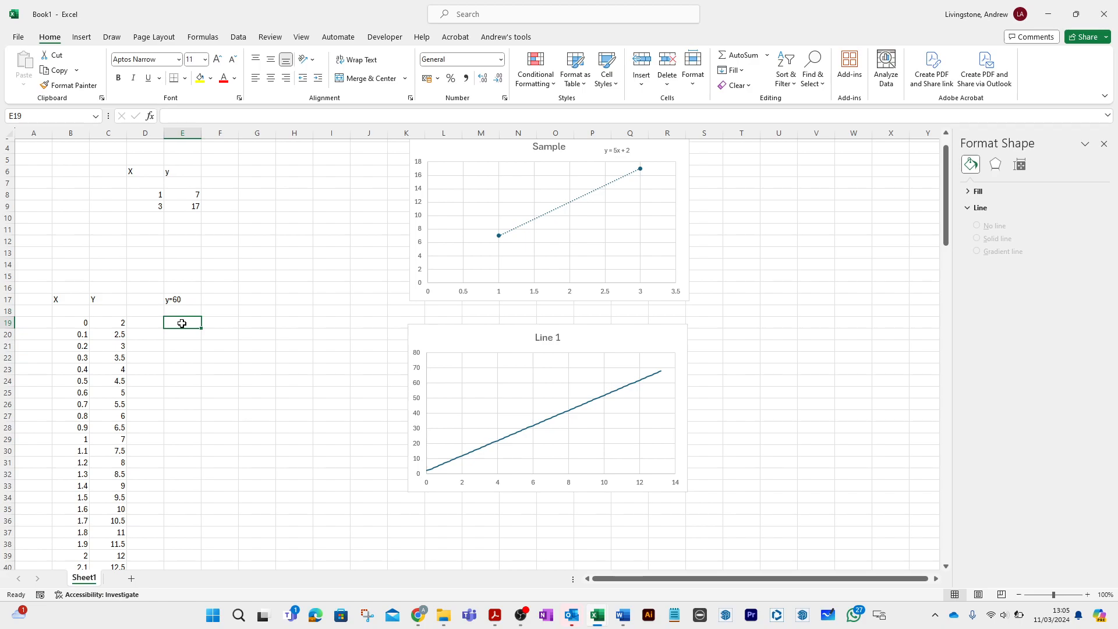
{"action": "type", "text": "=60"}
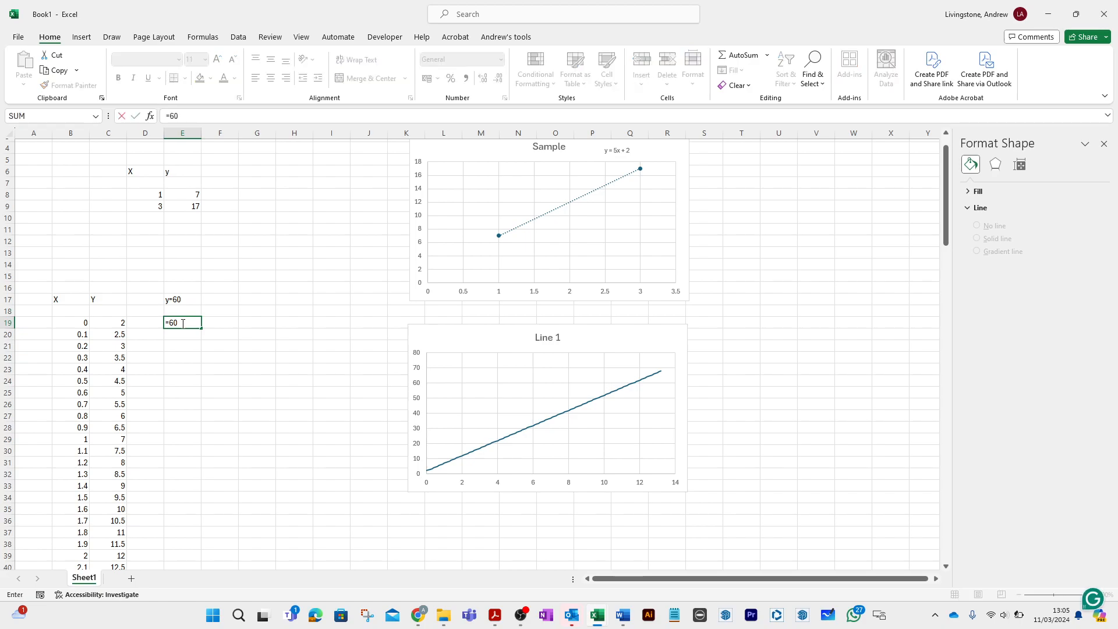
{"action": "key", "text": "Return"}
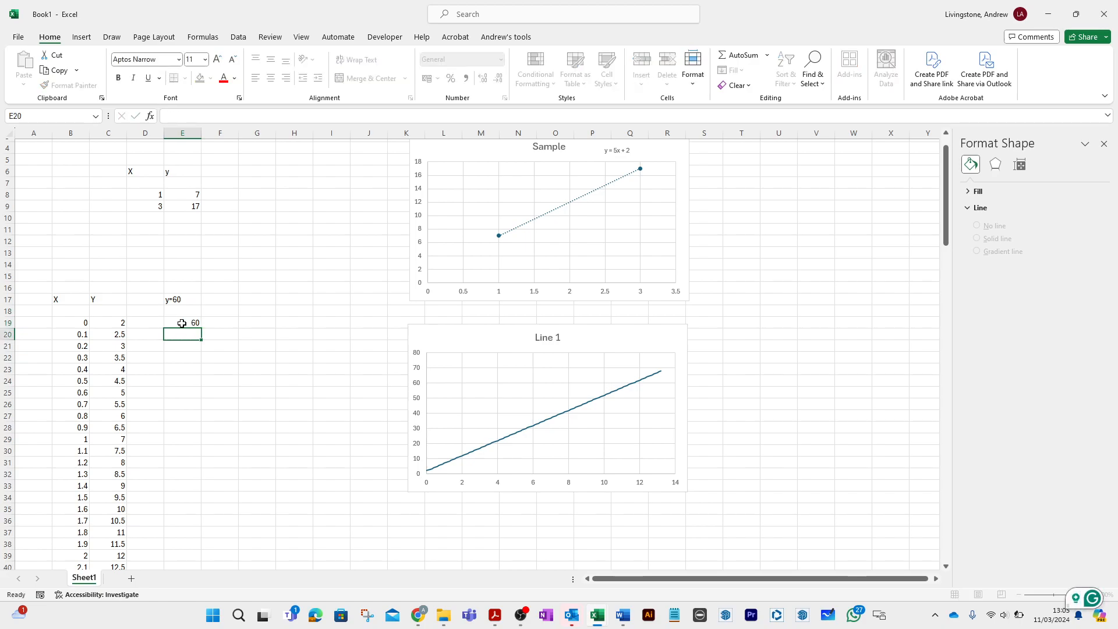
- Copy the constant value from E19 down to E20:E151, alongside the X values
{"action": "left_click", "coordinate": [181, 324]}
{"action": "key", "text": "ctrl+c"}
{"action": "left_click_drag", "start_coordinate": [180, 333], "coordinate": [170, 499]}
{"action": "key", "text": "Return"}
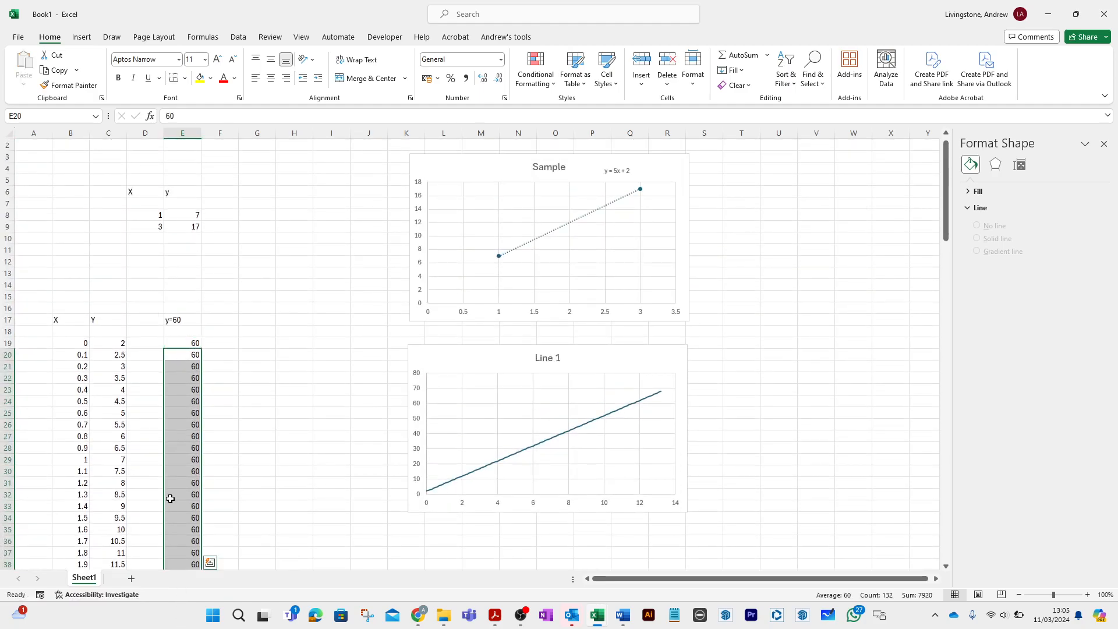
{"action": "left_click", "coordinate": [245, 413]}
{"action": "left_click", "coordinate": [335, 390]}
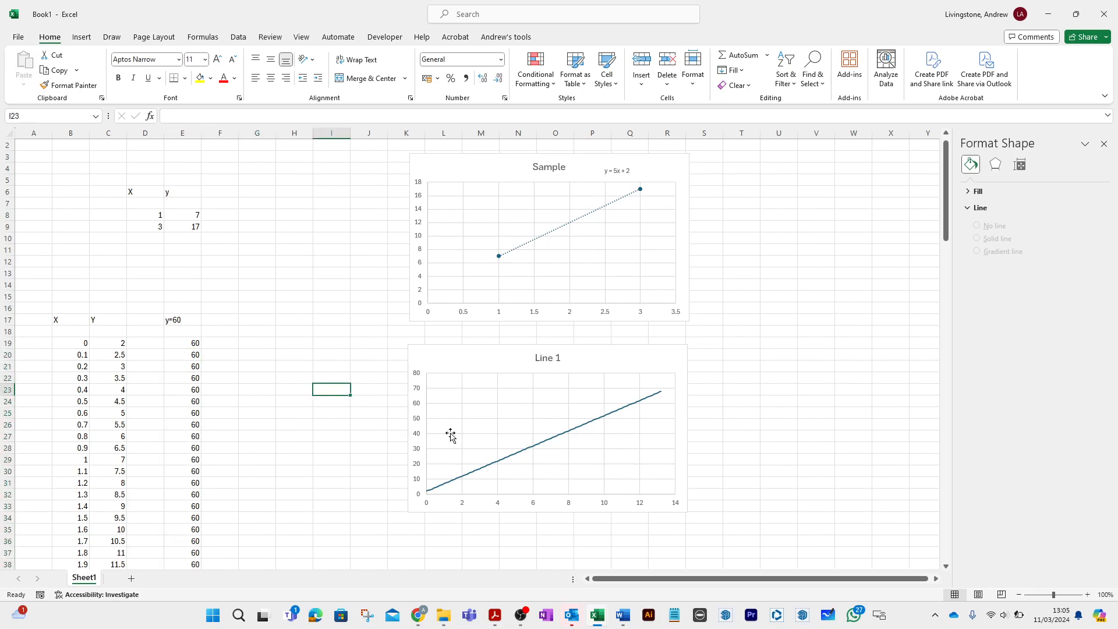
- Open the data source settings of the Line 1 chart
{"action": "left_click", "coordinate": [512, 427]}
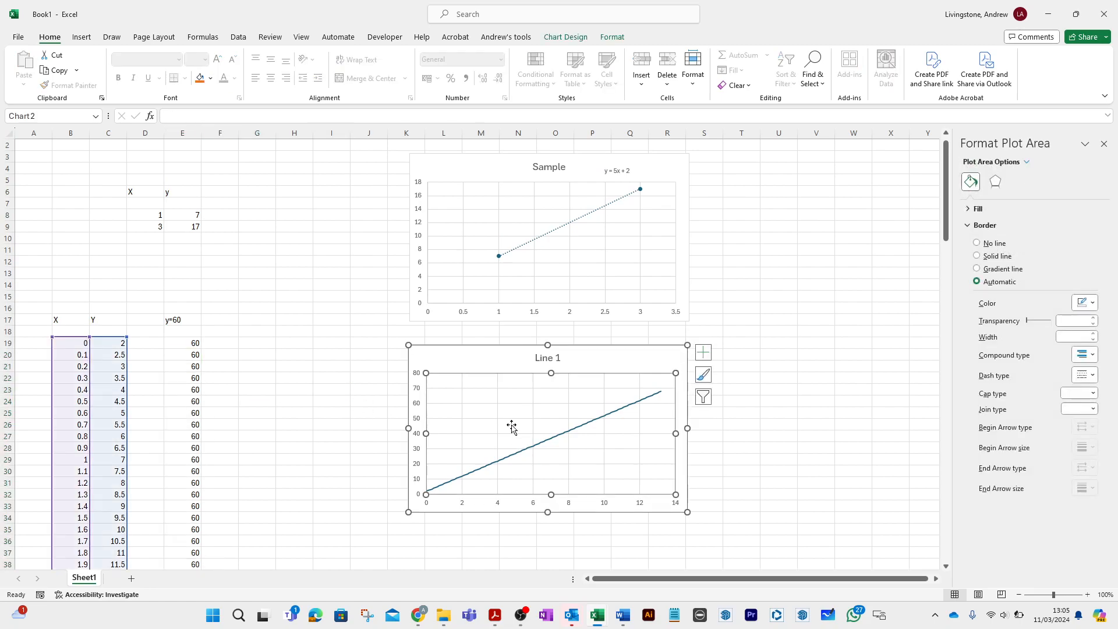
{"action": "right_click", "coordinate": [512, 427]}
{"action": "left_click", "coordinate": [545, 500]}
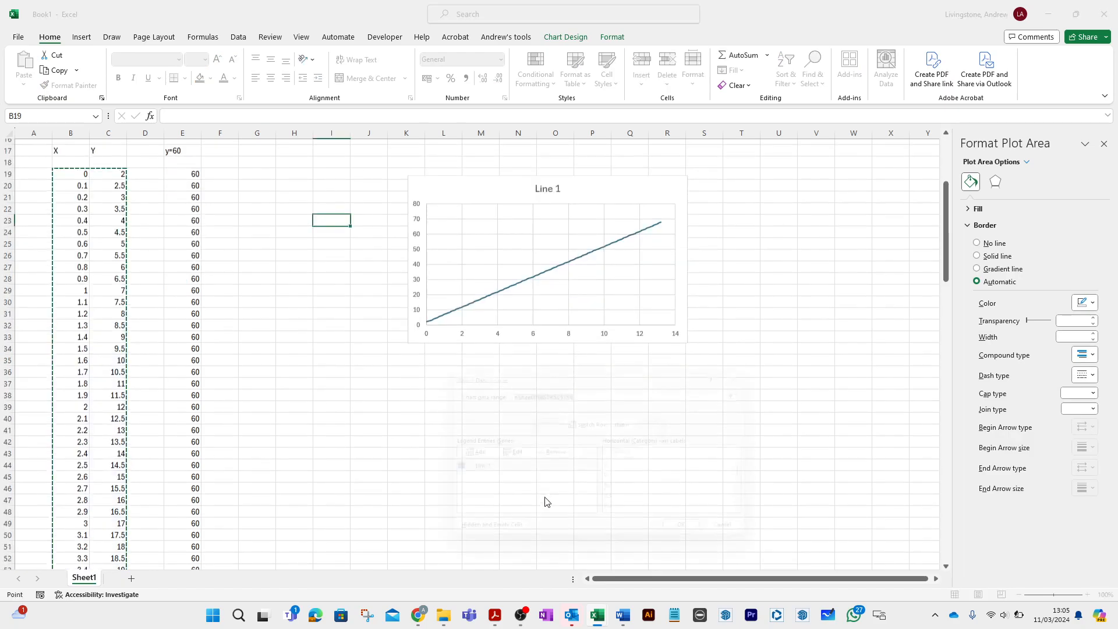
{"action": "left_click", "coordinate": [463, 453]}
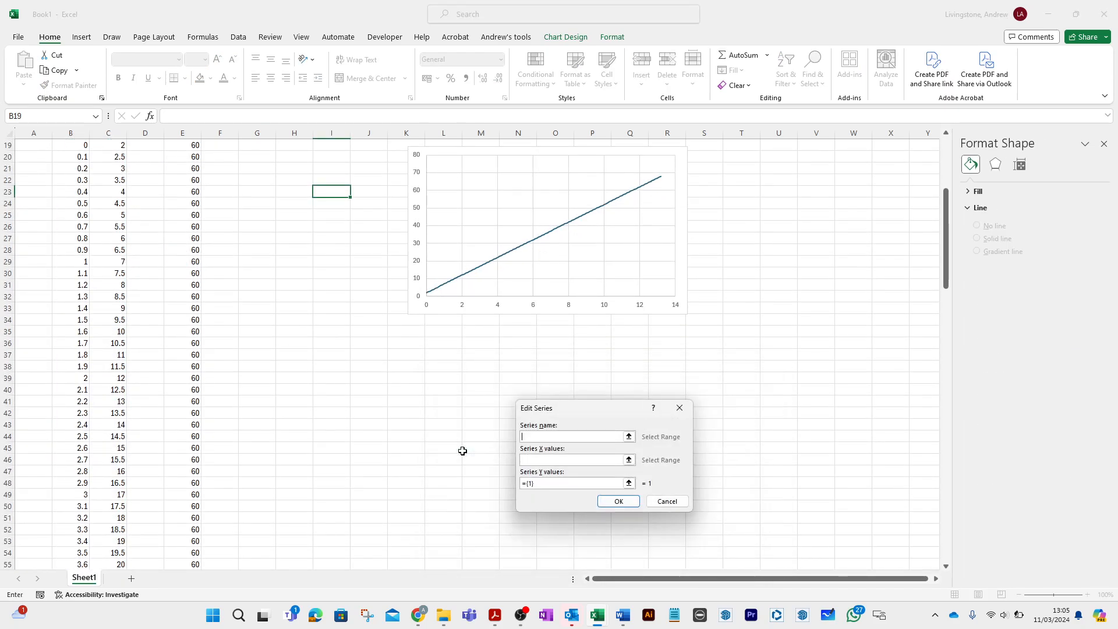
{"action": "type", "text": "Y=60"}
{"action": "left_click", "coordinate": [629, 460]}
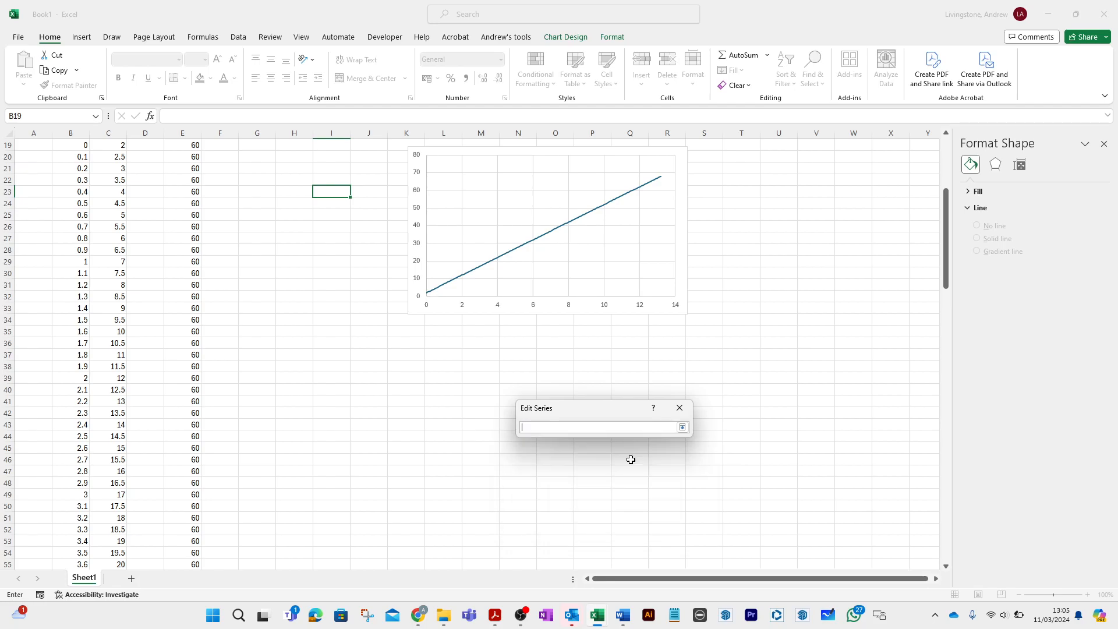
{"action": "left_click", "coordinate": [130, 380]}
{"action": "scroll", "coordinate": [129, 383], "scroll_direction": "down", "scroll_amount": 3}
{"action": "scroll", "coordinate": [130, 383], "scroll_direction": "up", "scroll_amount": 3}
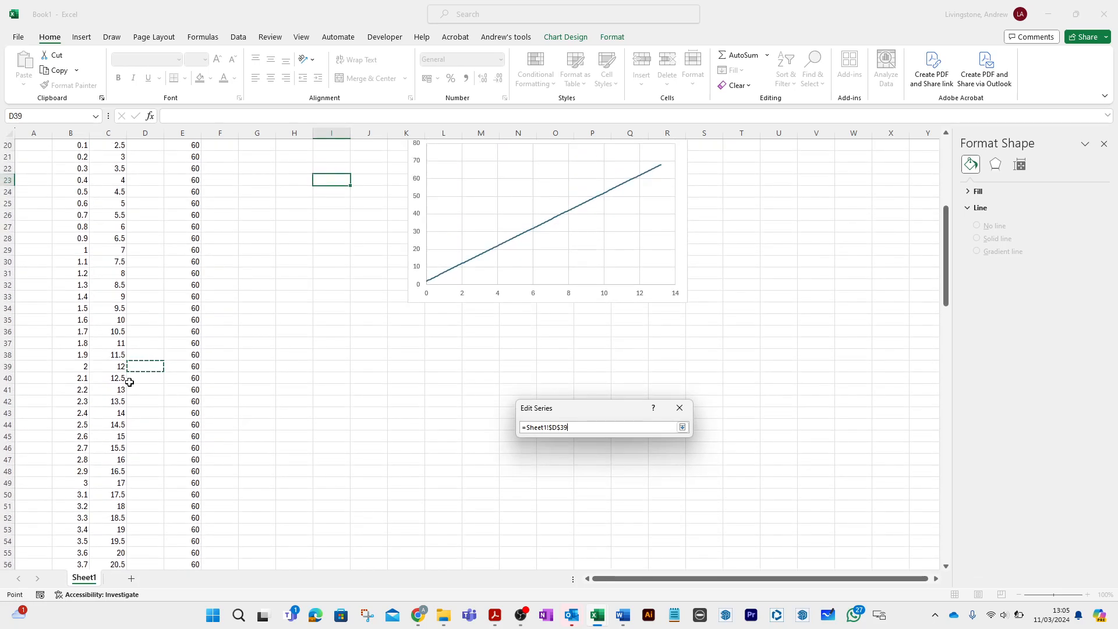
{"action": "scroll", "coordinate": [93, 201], "scroll_direction": "up", "scroll_amount": 2}
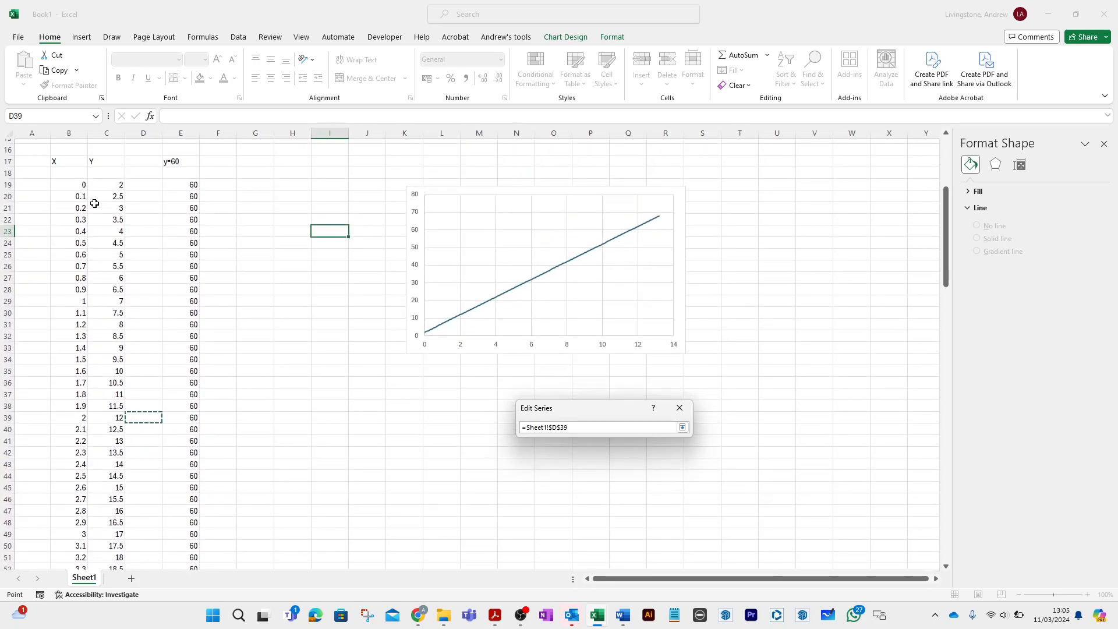
{"action": "left_click_drag", "start_coordinate": [69, 220], "coordinate": [59, 354]}
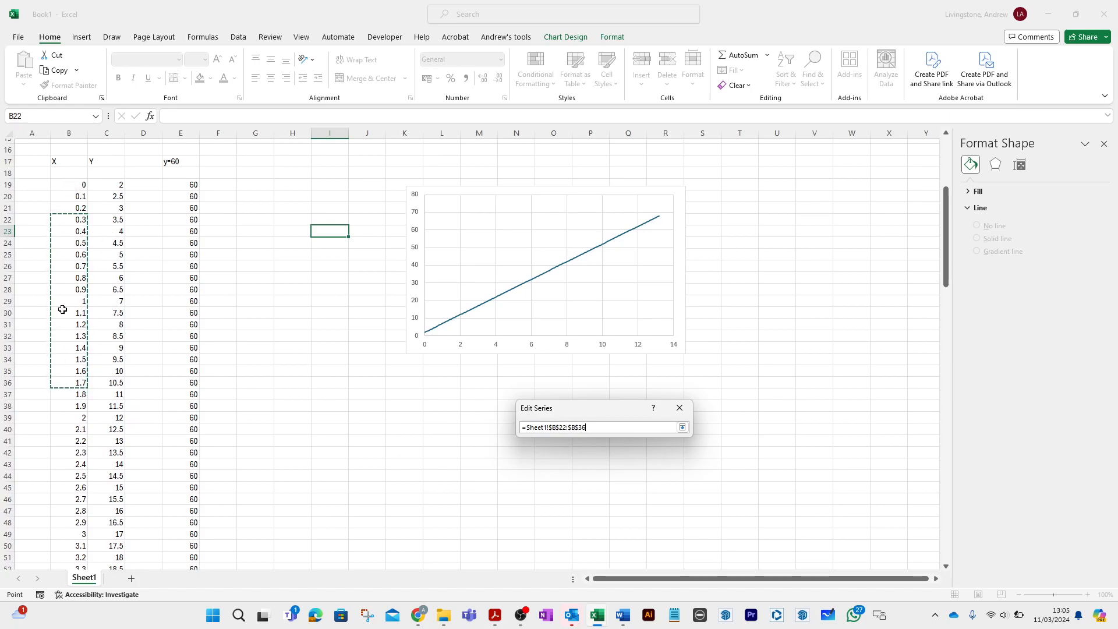
{"action": "left_click", "coordinate": [74, 181]}
{"action": "key", "text": "Down"}
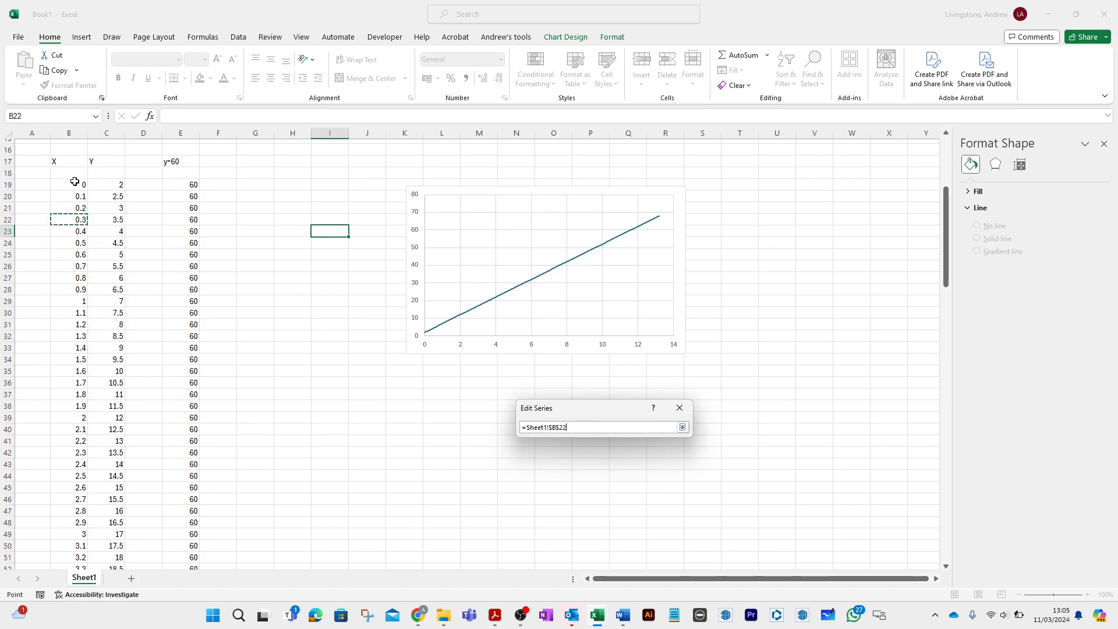
{"action": "key", "text": "BackSpace"}
{"action": "key", "text": "BackSpace"}
{"action": "key", "text": "BackSpace"}
{"action": "key", "text": "BackSpace"}
{"action": "key", "text": "BackSpace"}
{"action": "key", "text": "BackSpace"}
{"action": "key", "text": "BackSpace"}
{"action": "key", "text": "BackSpace"}
{"action": "key", "text": "BackSpace"}
{"action": "key", "text": "BackSpace"}
{"action": "key", "text": "BackSpace"}
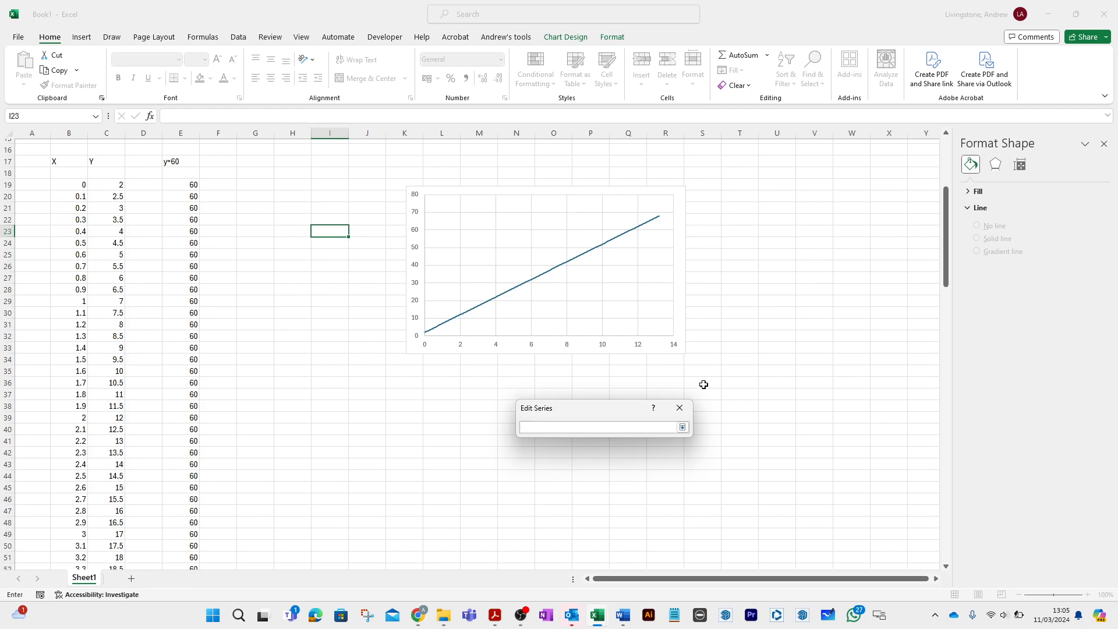
{"action": "left_click_drag", "start_coordinate": [69, 220], "coordinate": [73, 266]}
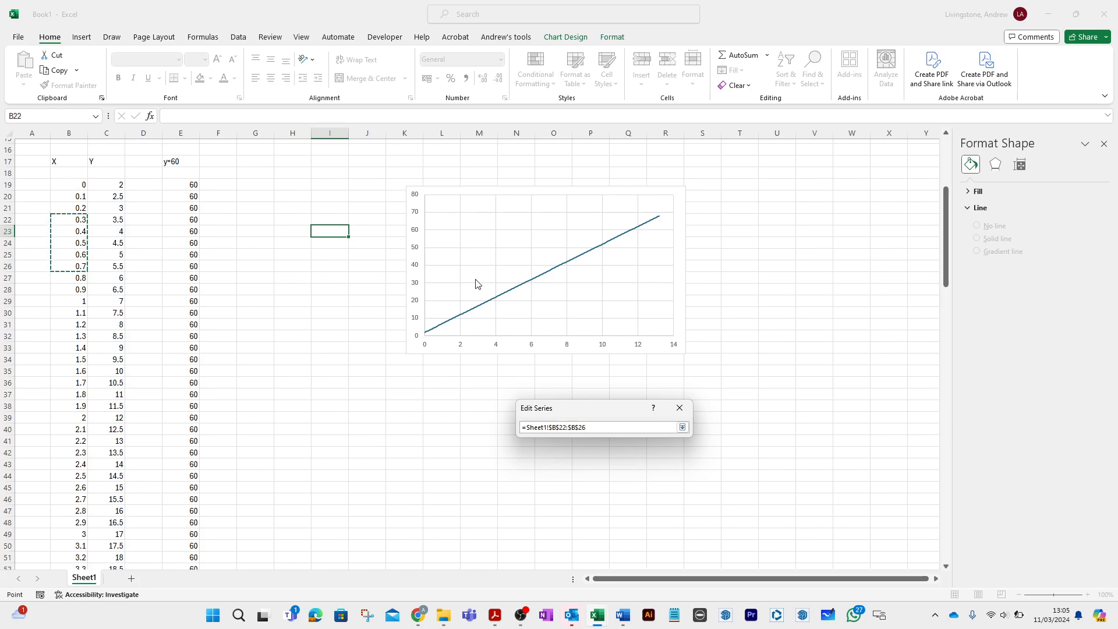
{"action": "key", "text": "Return"}
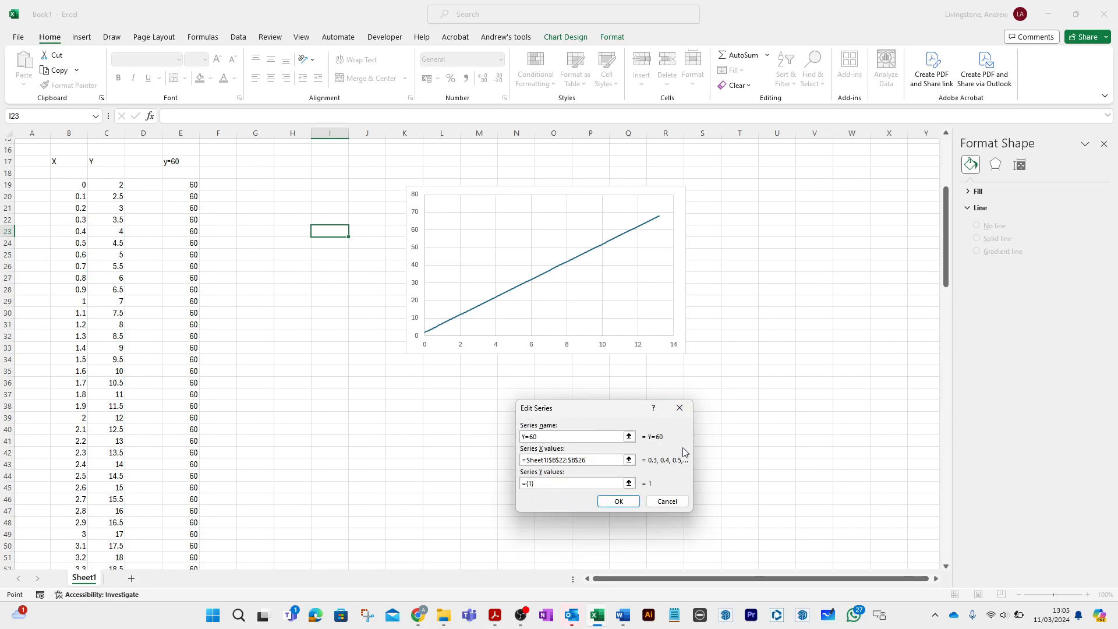
{"action": "left_click", "coordinate": [671, 502]}
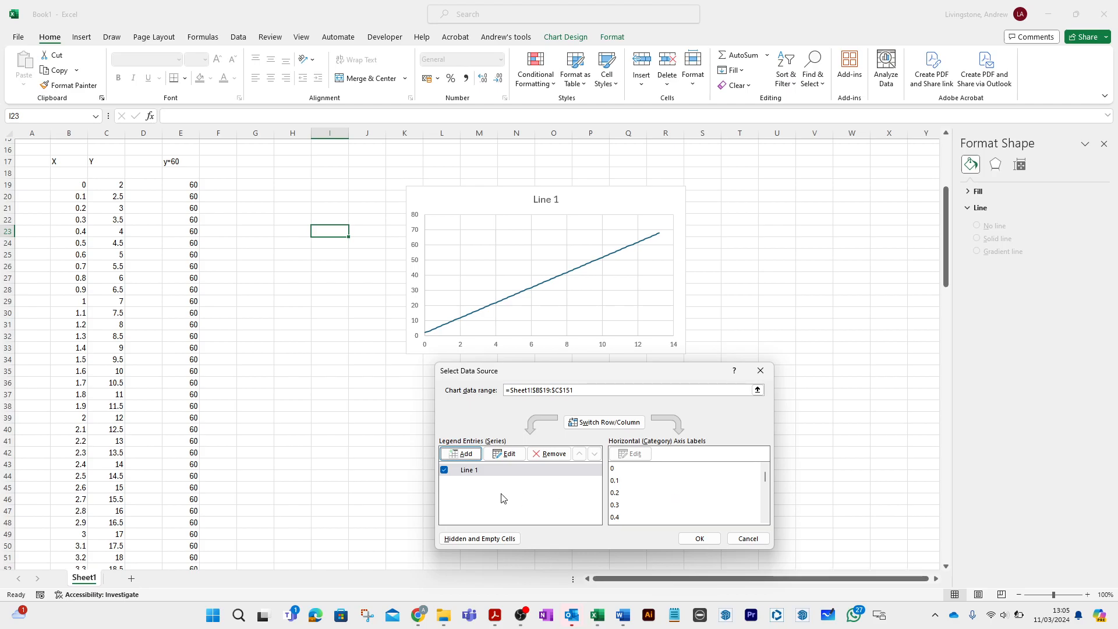
- Add a chart series named 60 with its X values taken from B22:B150
{"action": "left_click", "coordinate": [466, 454]}
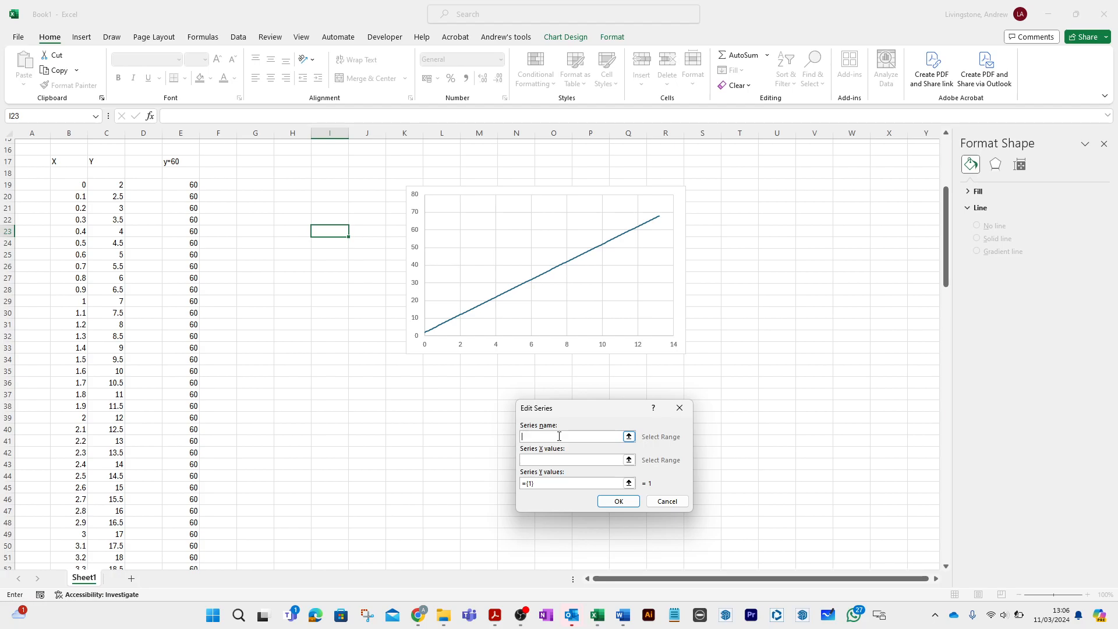
{"action": "left_click", "coordinate": [630, 460]}
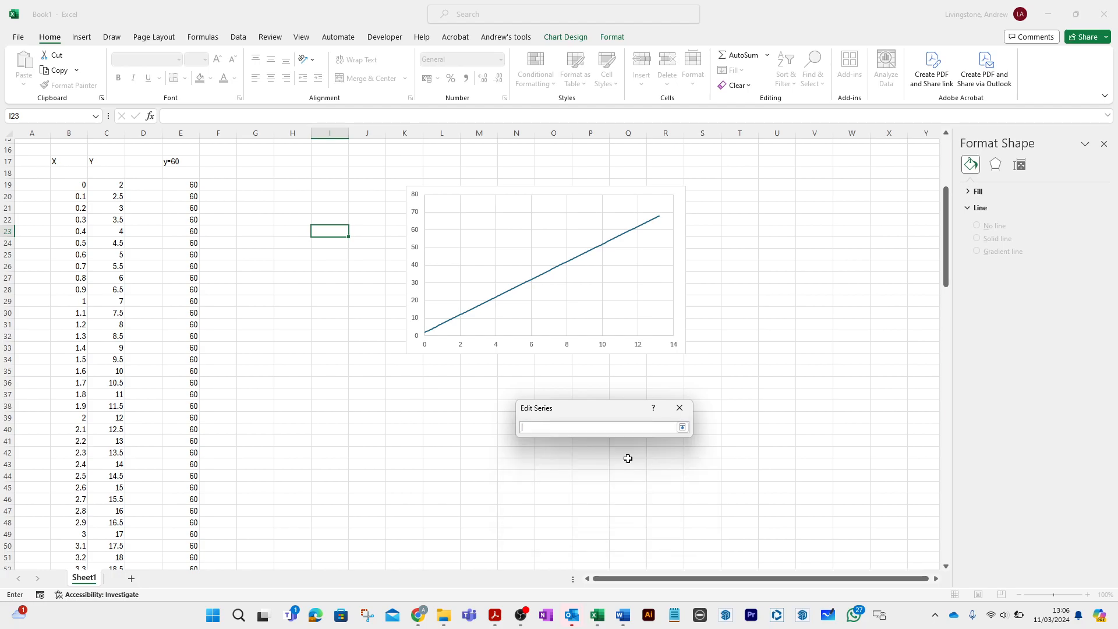
{"action": "left_click", "coordinate": [70, 219]}
{"action": "left_click_drag", "start_coordinate": [70, 220], "coordinate": [57, 535]}
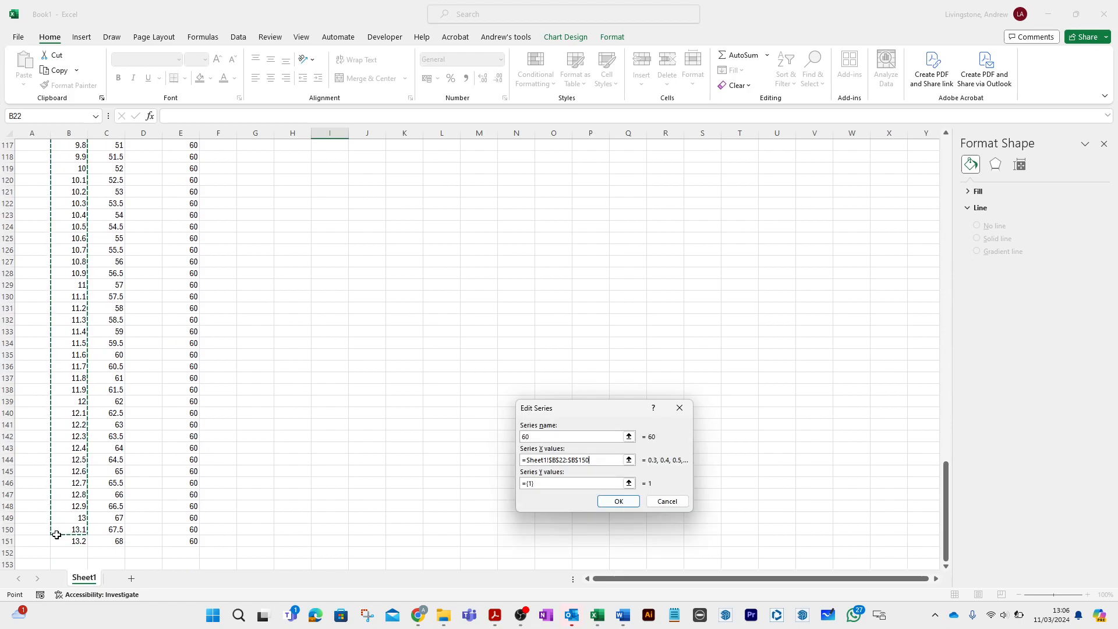
- Set the new series' Y values to E20:E151 and apply the data source
{"action": "left_click", "coordinate": [629, 484]}
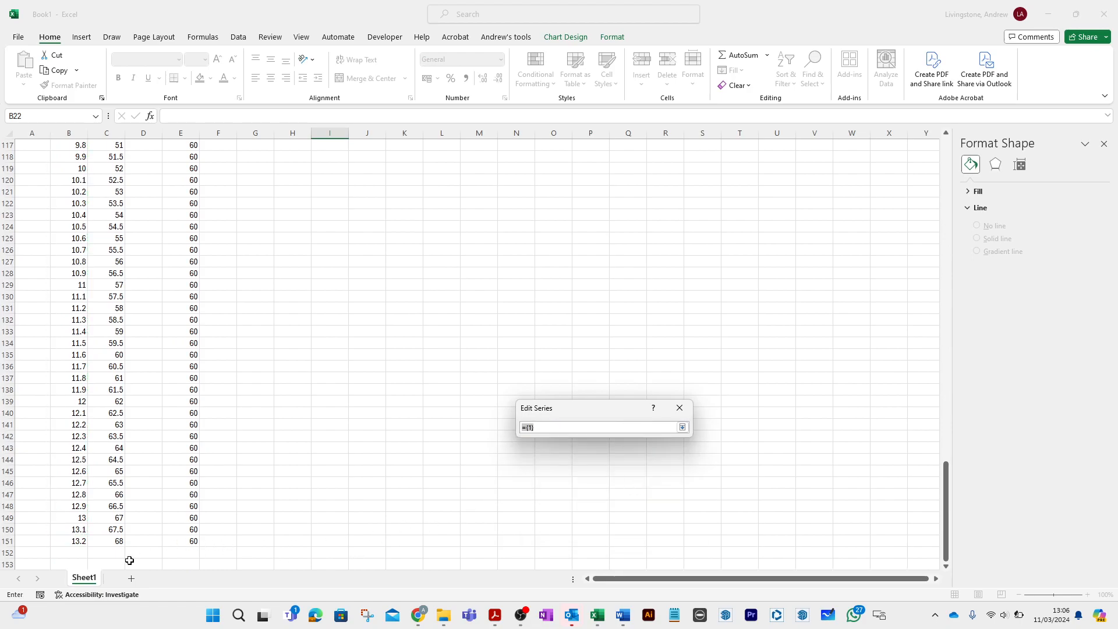
{"action": "left_click_drag", "start_coordinate": [117, 546], "coordinate": [146, 274]}
{"action": "left_click_drag", "start_coordinate": [177, 541], "coordinate": [173, 365]}
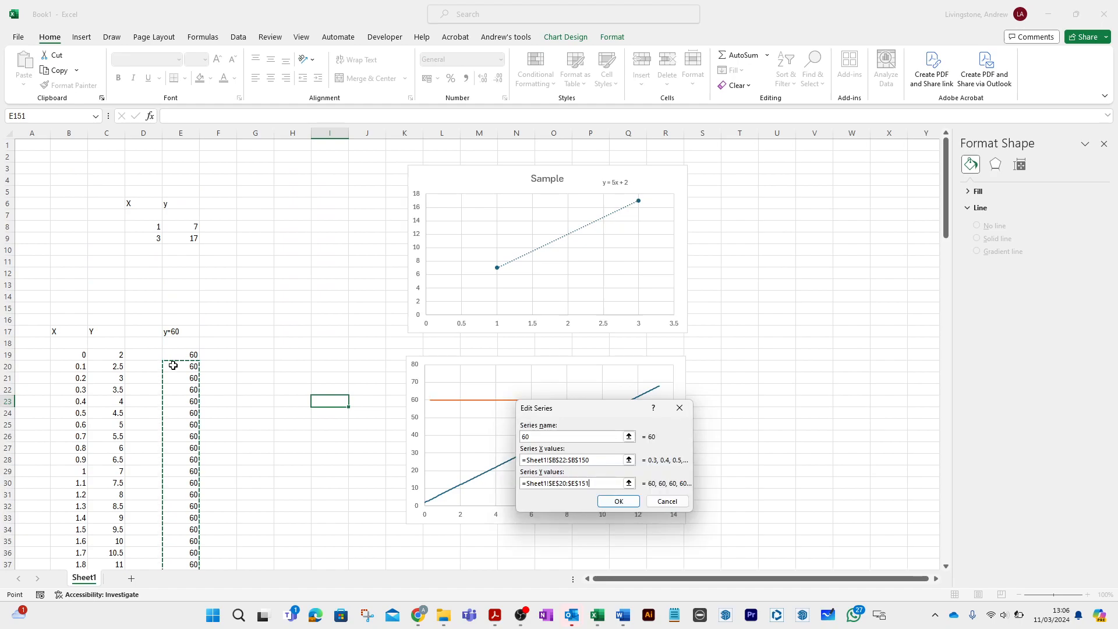
{"action": "left_click", "coordinate": [621, 502]}
{"action": "left_click", "coordinate": [696, 538]}
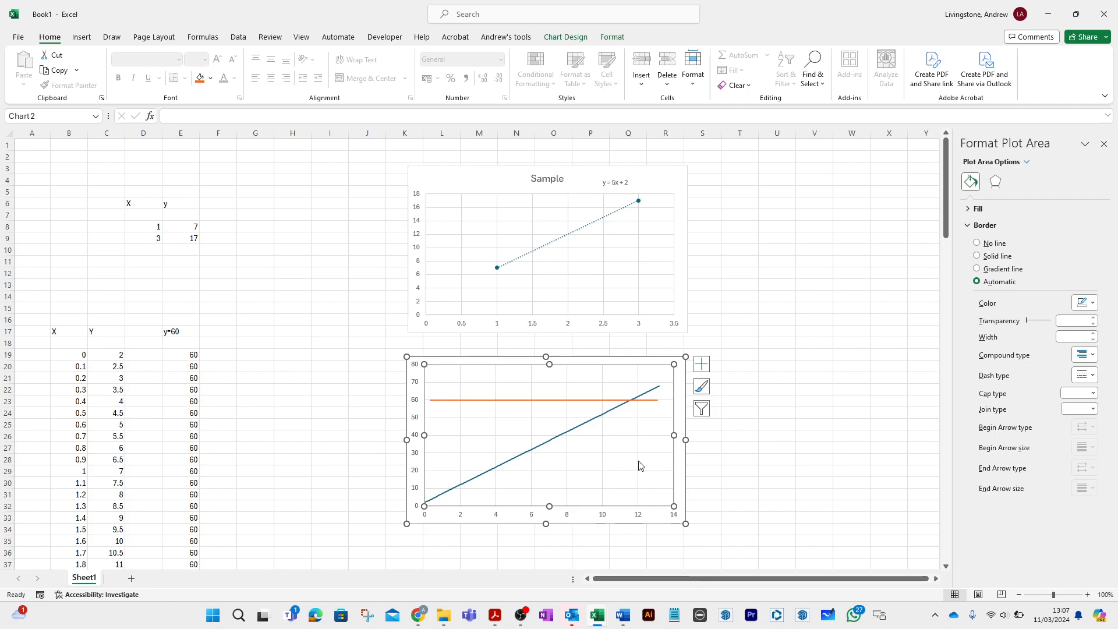
{"action": "left_click", "coordinate": [595, 400]}
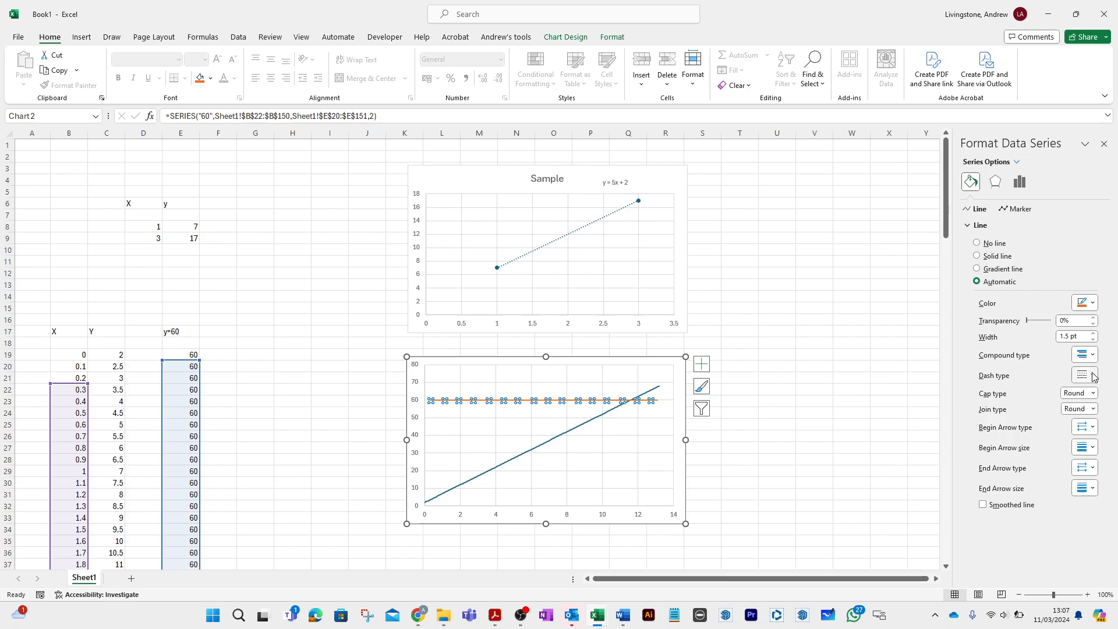
{"action": "left_click", "coordinate": [1105, 146]}
{"action": "left_click", "coordinate": [786, 353]}
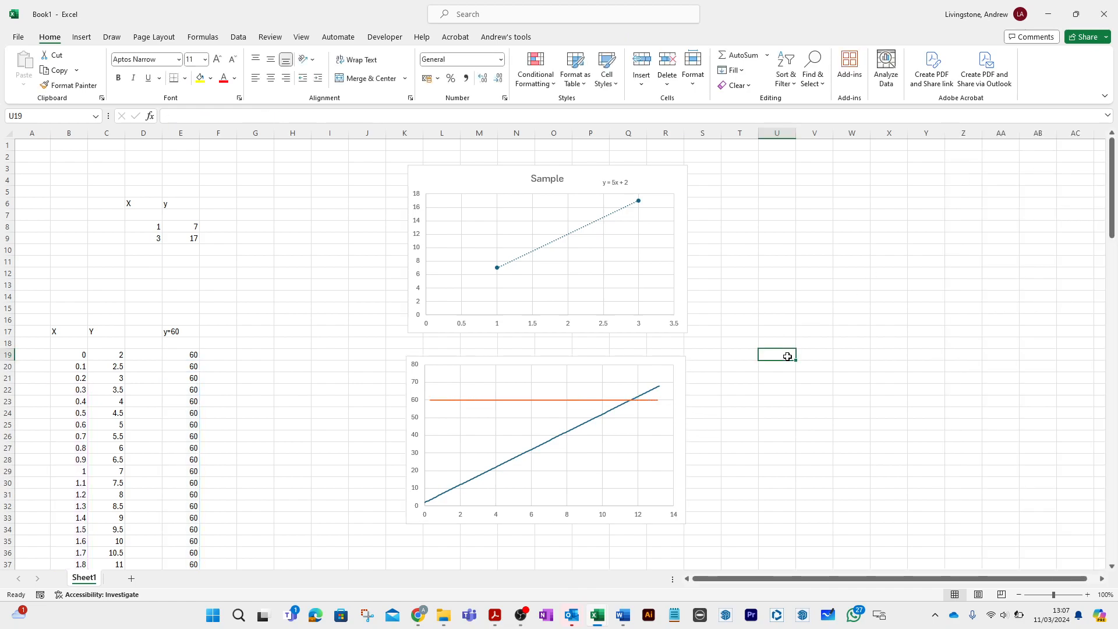
{"action": "left_click", "coordinate": [600, 402]}
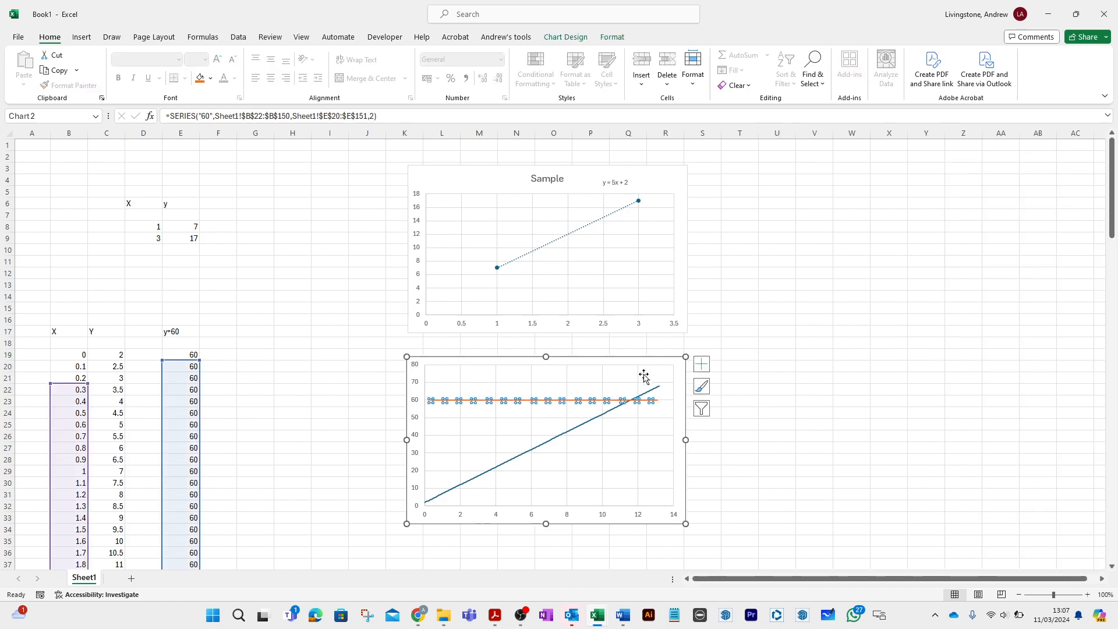
{"action": "left_click", "coordinate": [702, 365]}
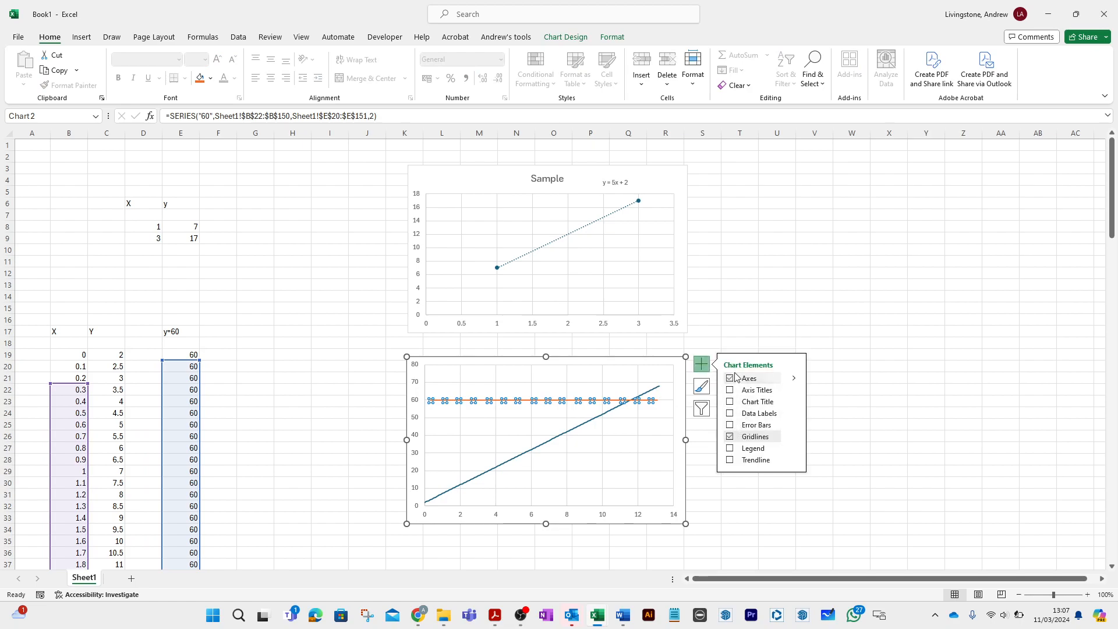
{"action": "left_click", "coordinate": [702, 364]}
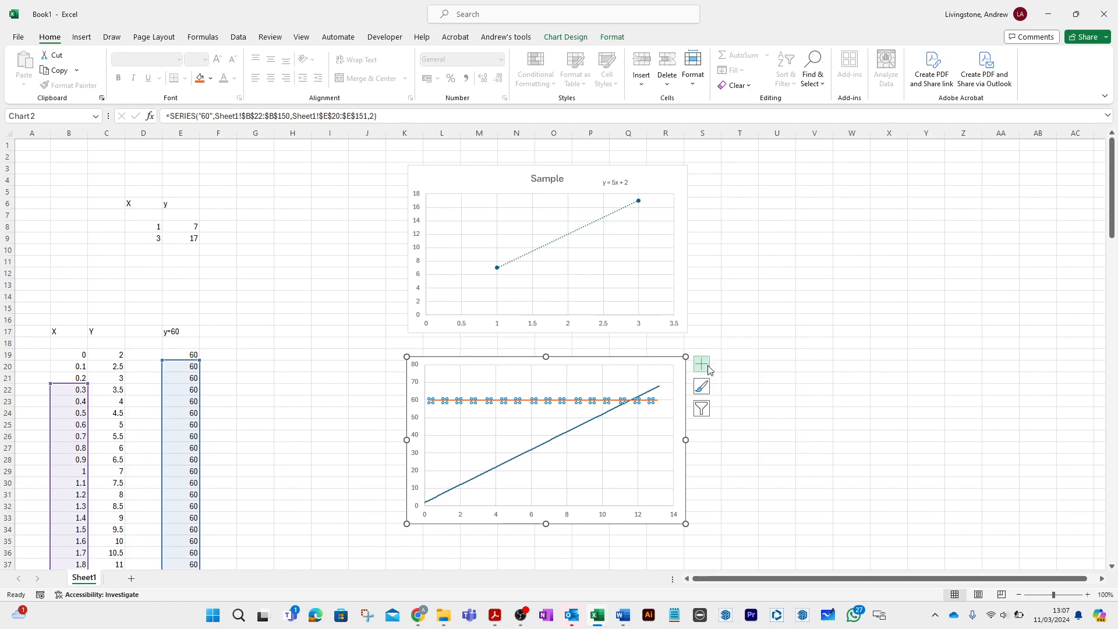
- Format the horizontal 60 series on the lower chart with a dash-dot line style
{"action": "right_click", "coordinate": [624, 401]}
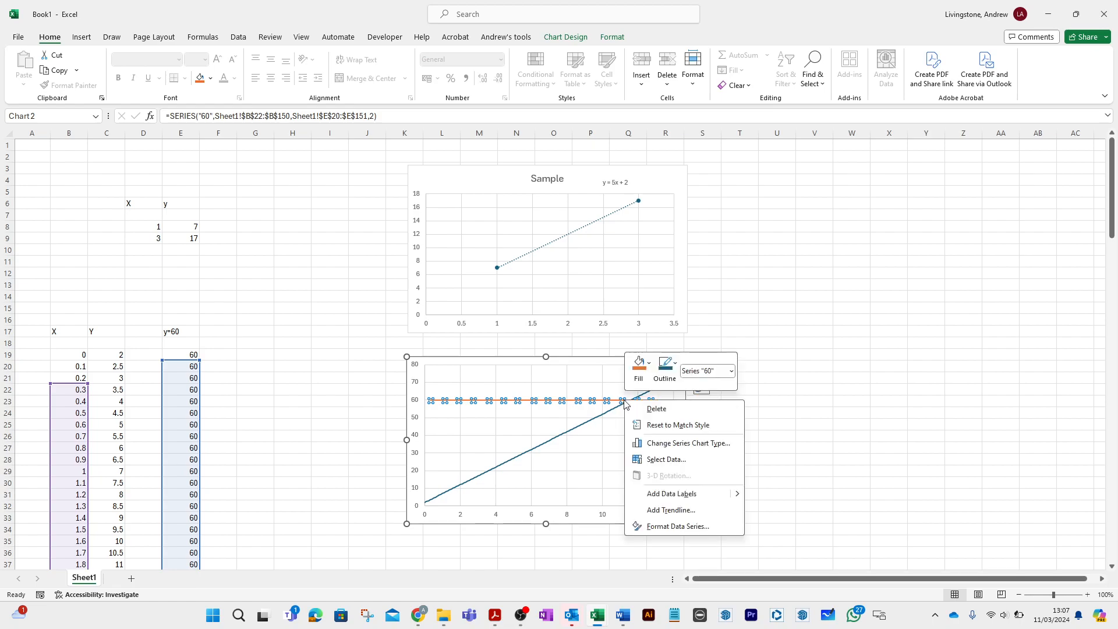
{"action": "left_click", "coordinate": [669, 527]}
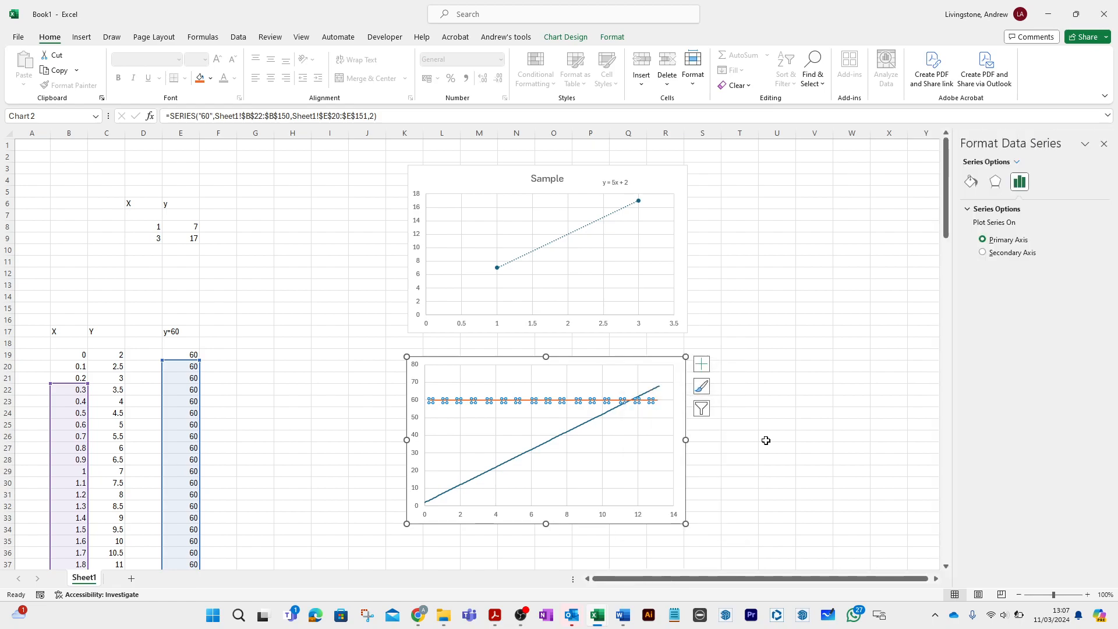
{"action": "left_click", "coordinate": [995, 182]}
{"action": "left_click", "coordinate": [970, 183]}
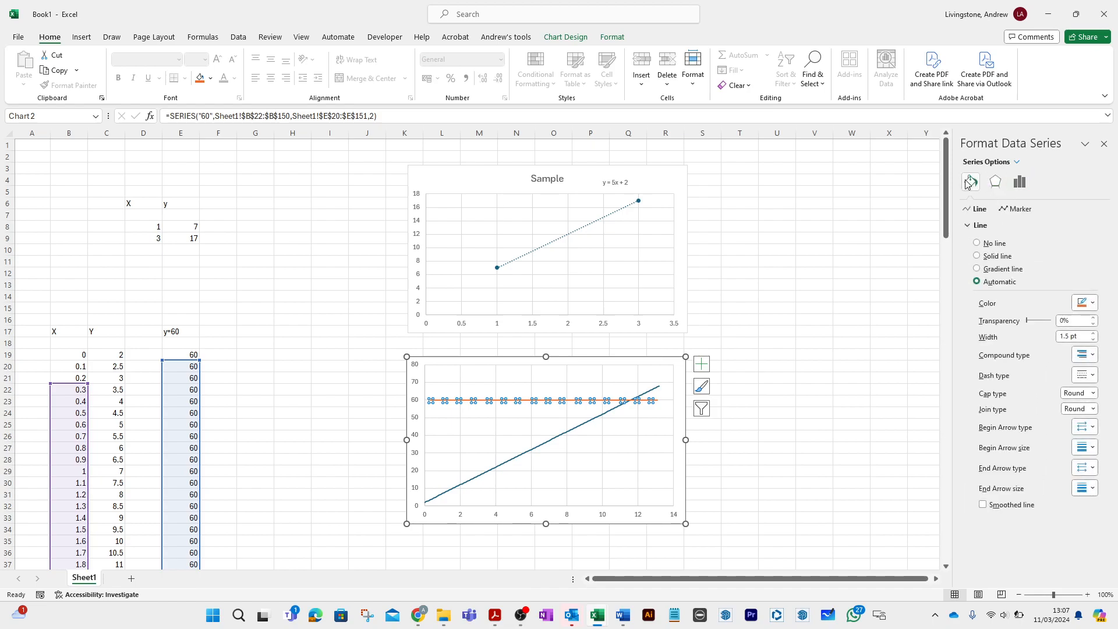
{"action": "left_click", "coordinate": [1093, 376]}
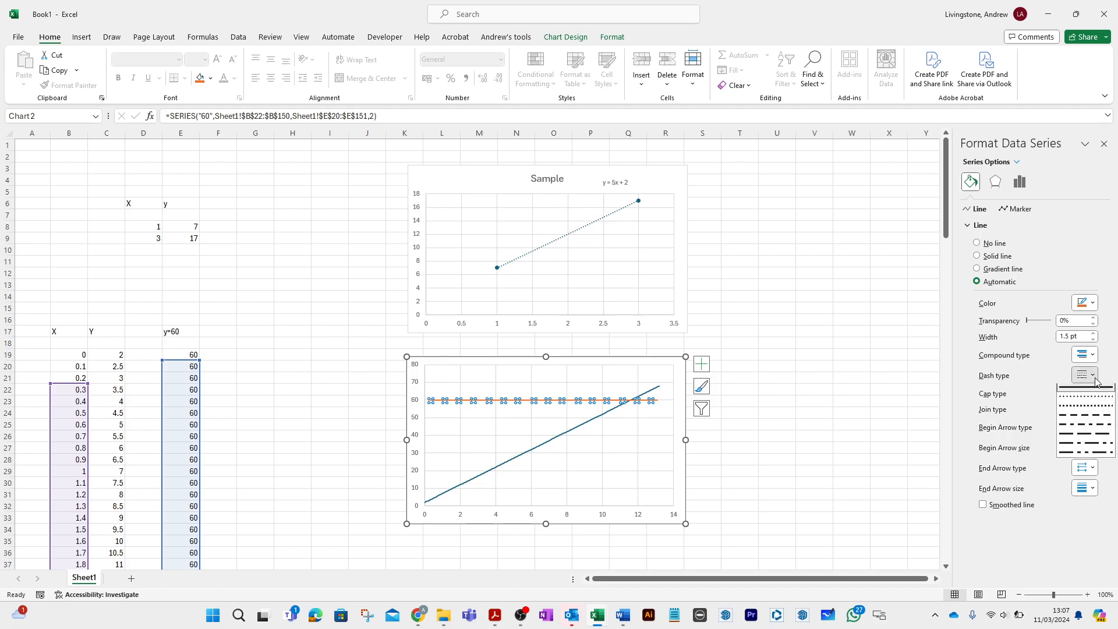
{"action": "left_click", "coordinate": [1080, 431]}
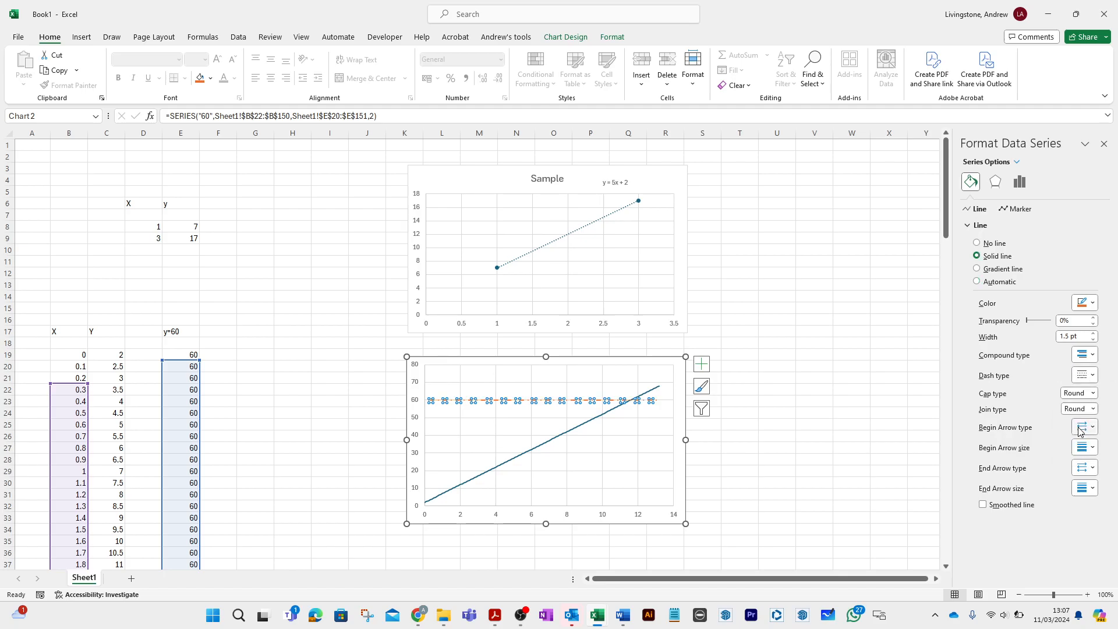
{"action": "left_click", "coordinate": [859, 429]}
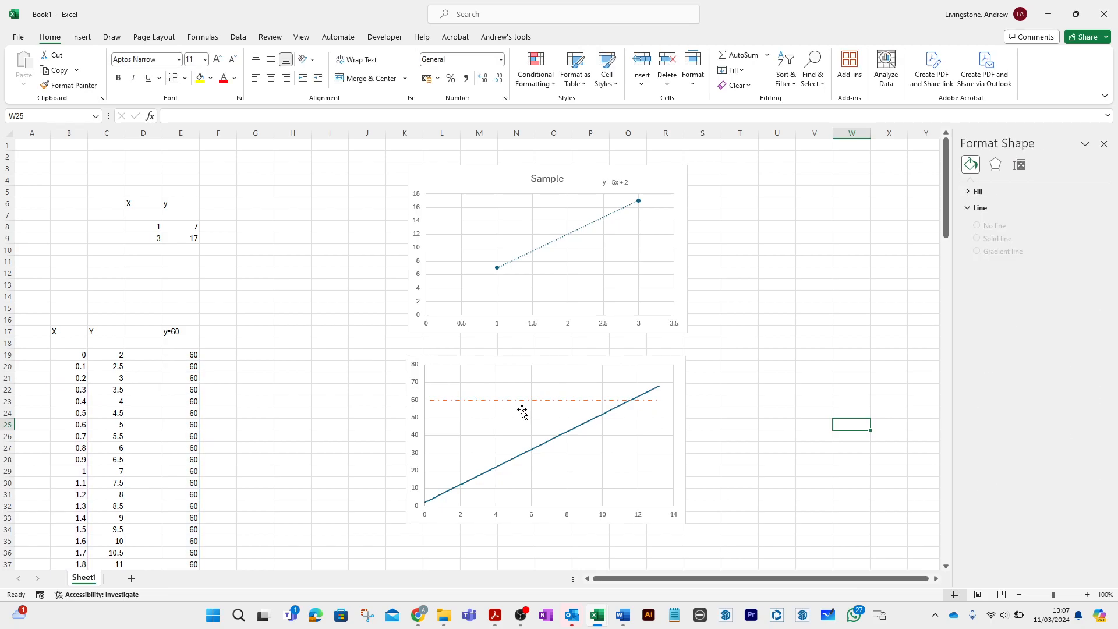
- Examine where the two lines cross on the lower chart, and look up the X value for Y = 60 in the table
{"action": "scroll", "coordinate": [523, 412], "scroll_direction": "up", "scroll_amount": 10, "text": "ctrl"}
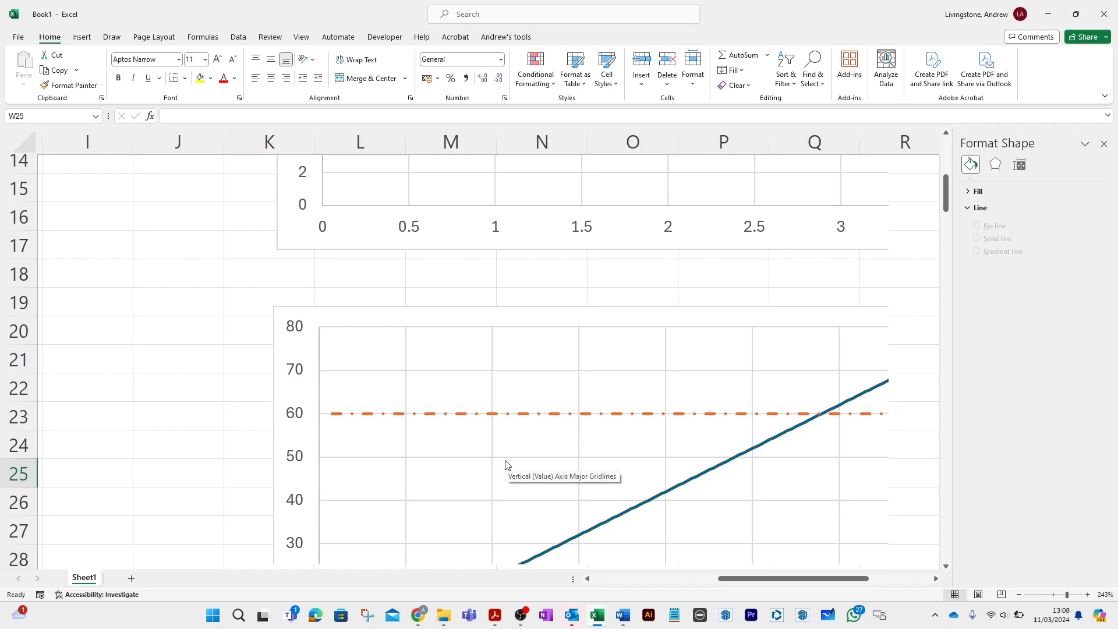
{"action": "scroll", "coordinate": [758, 449], "scroll_direction": "down", "scroll_amount": 2}
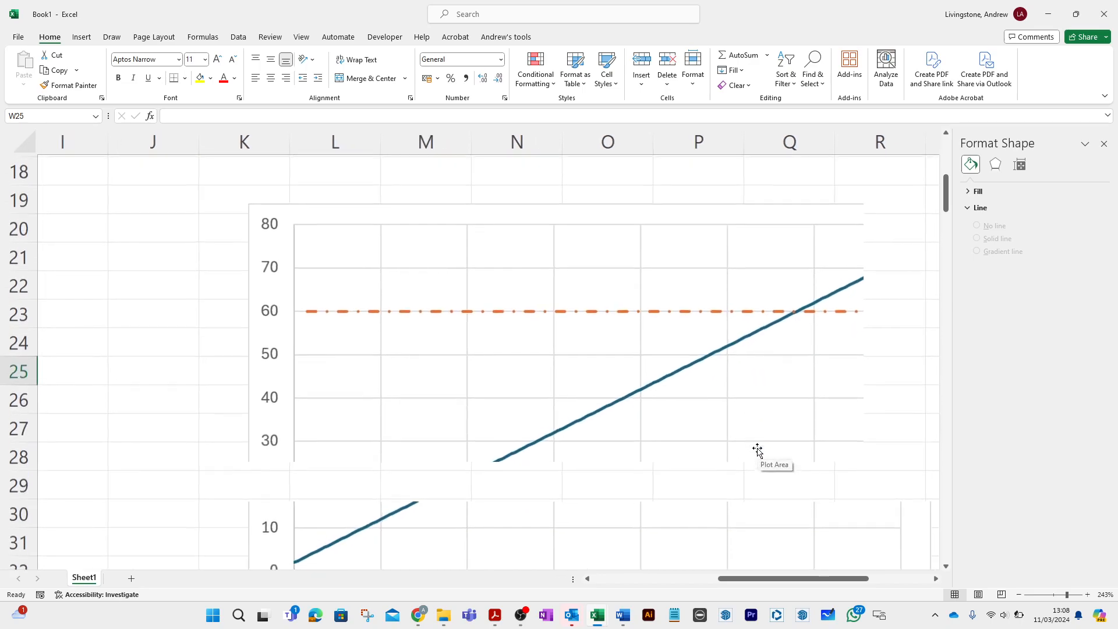
{"action": "scroll", "coordinate": [757, 449], "scroll_direction": "up", "scroll_amount": 1}
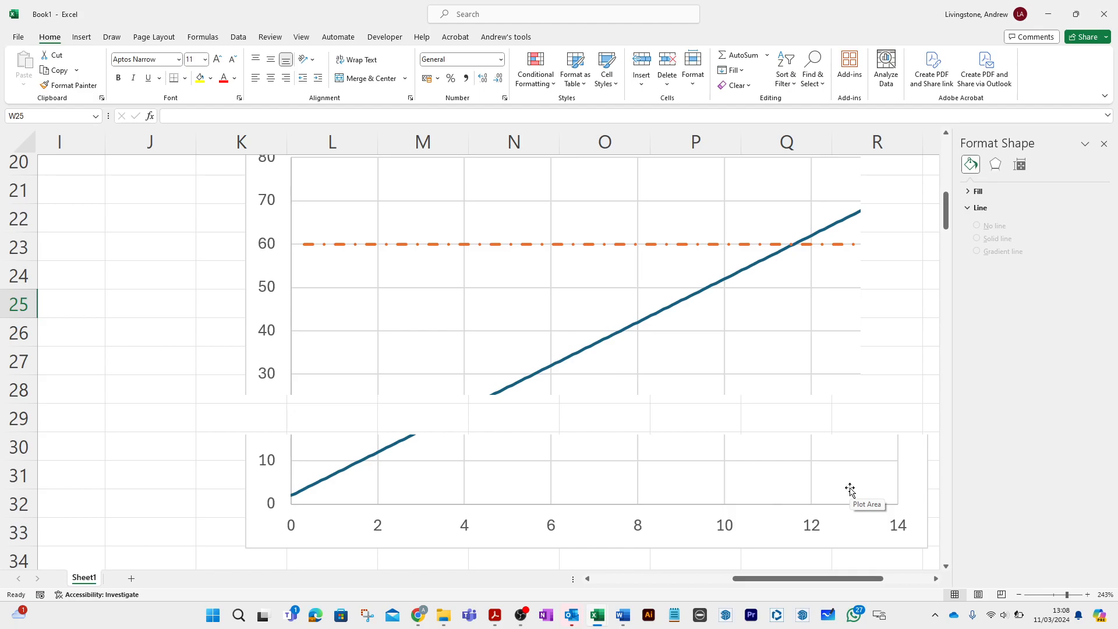
{"action": "scroll", "coordinate": [851, 490], "scroll_direction": "down", "scroll_amount": 8}
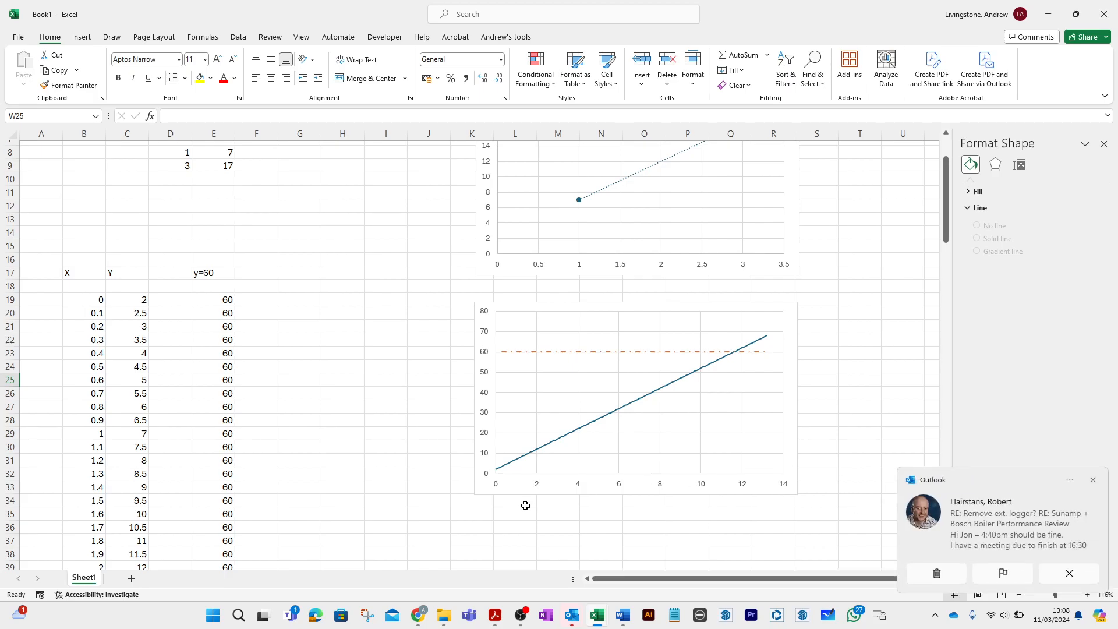
{"action": "left_click", "coordinate": [233, 453]}
{"action": "scroll", "coordinate": [233, 453], "scroll_direction": "down", "scroll_amount": 20}
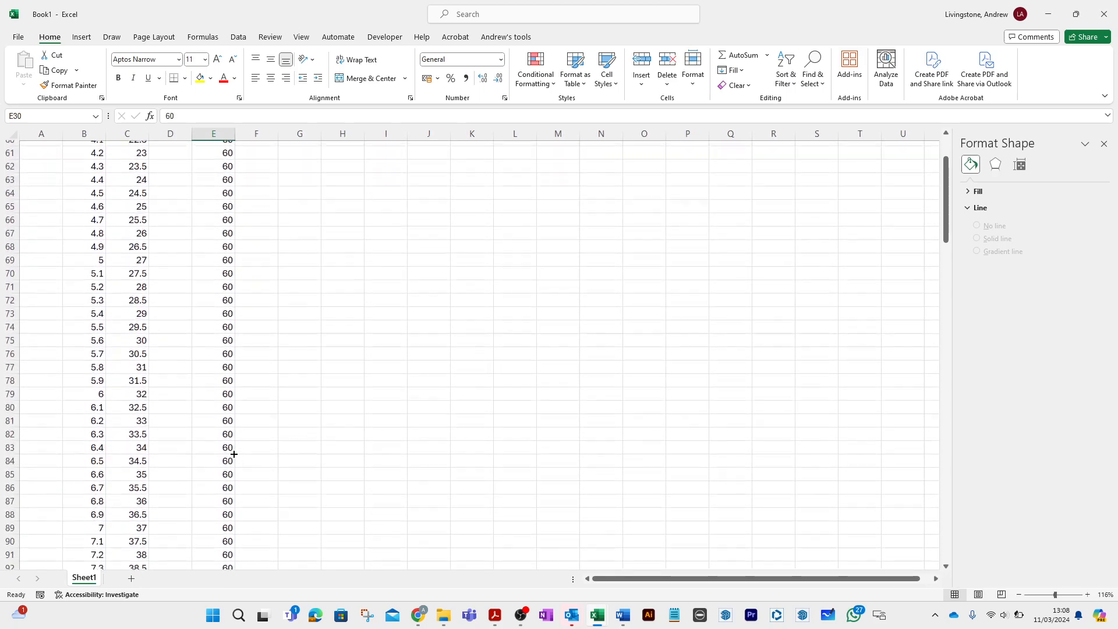
{"action": "scroll", "coordinate": [234, 454], "scroll_direction": "down", "scroll_amount": 10}
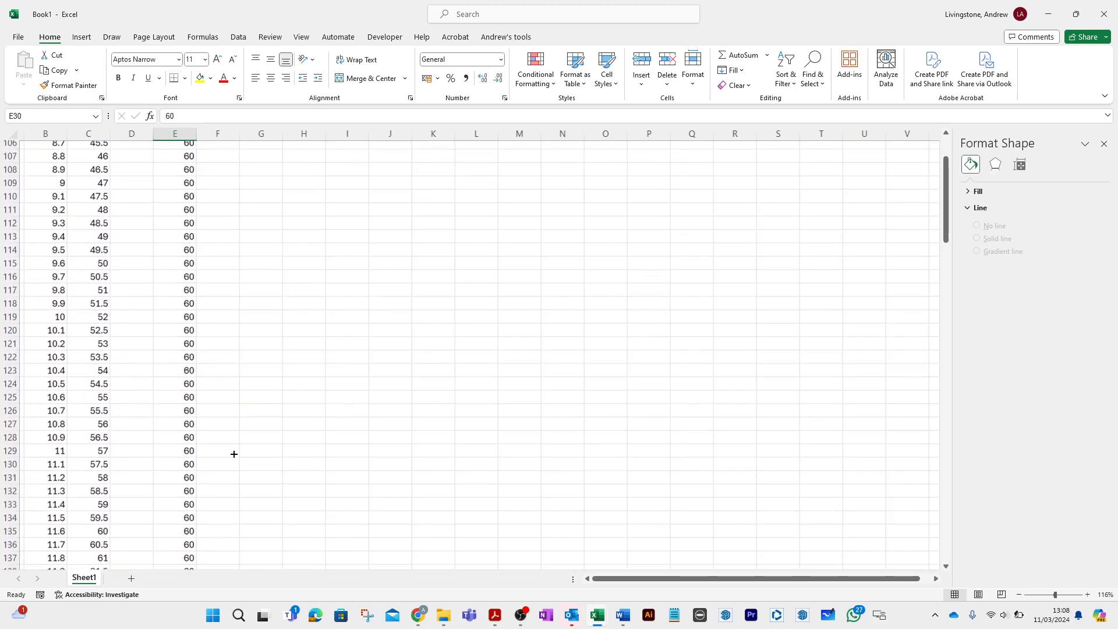
- Highlight the X values from 10 to 12 in B119:B139 with yellow fill
{"action": "left_click", "coordinate": [288, 419]}
{"action": "scroll", "coordinate": [320, 401], "scroll_direction": "left", "scroll_amount": 2}
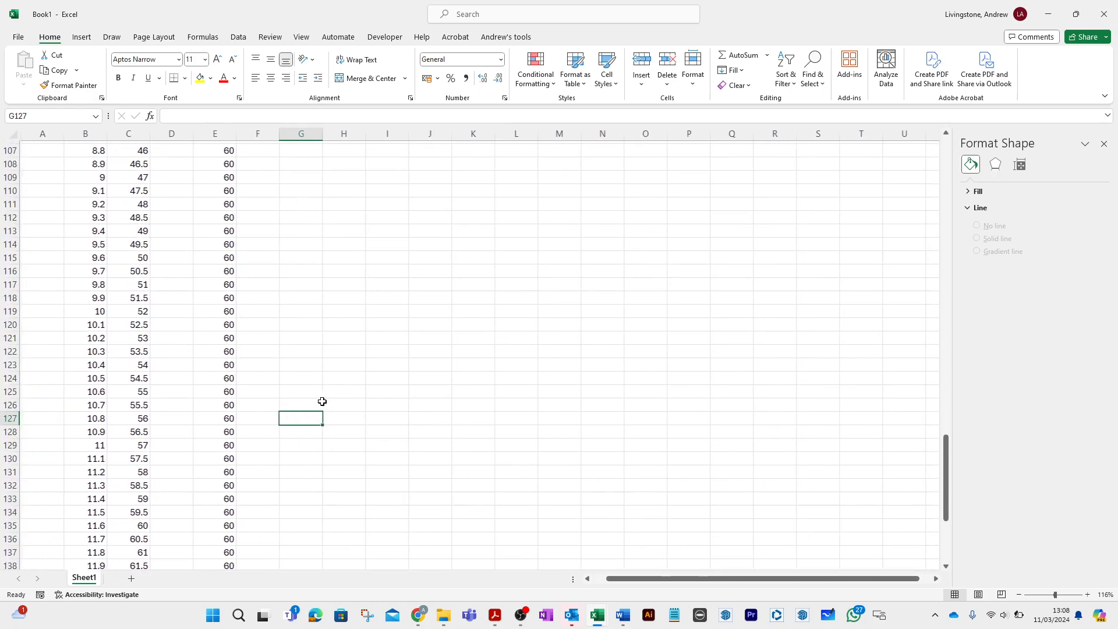
{"action": "scroll", "coordinate": [322, 401], "scroll_direction": "right", "scroll_amount": 1}
{"action": "scroll", "coordinate": [322, 401], "scroll_direction": "down", "scroll_amount": 3}
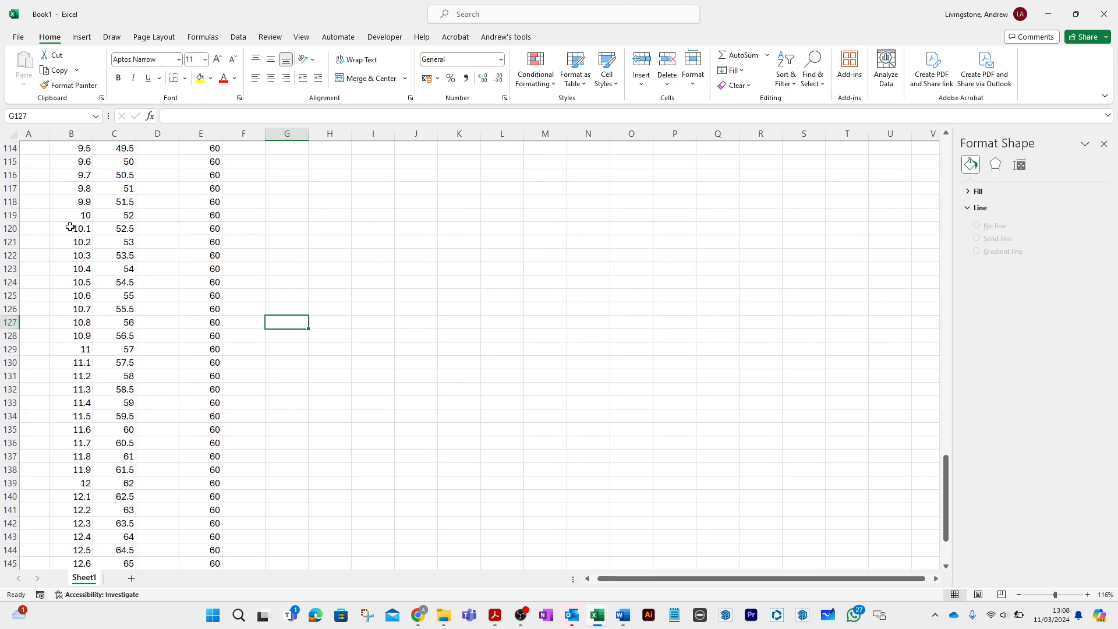
{"action": "left_click_drag", "start_coordinate": [68, 214], "coordinate": [71, 481]}
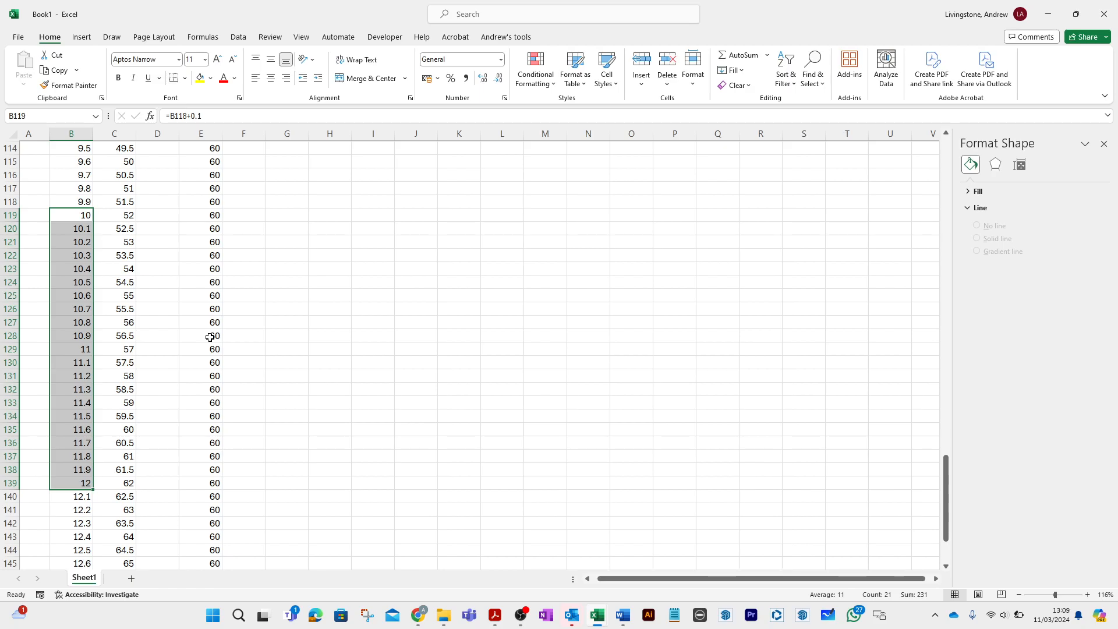
{"action": "left_click", "coordinate": [198, 79]}
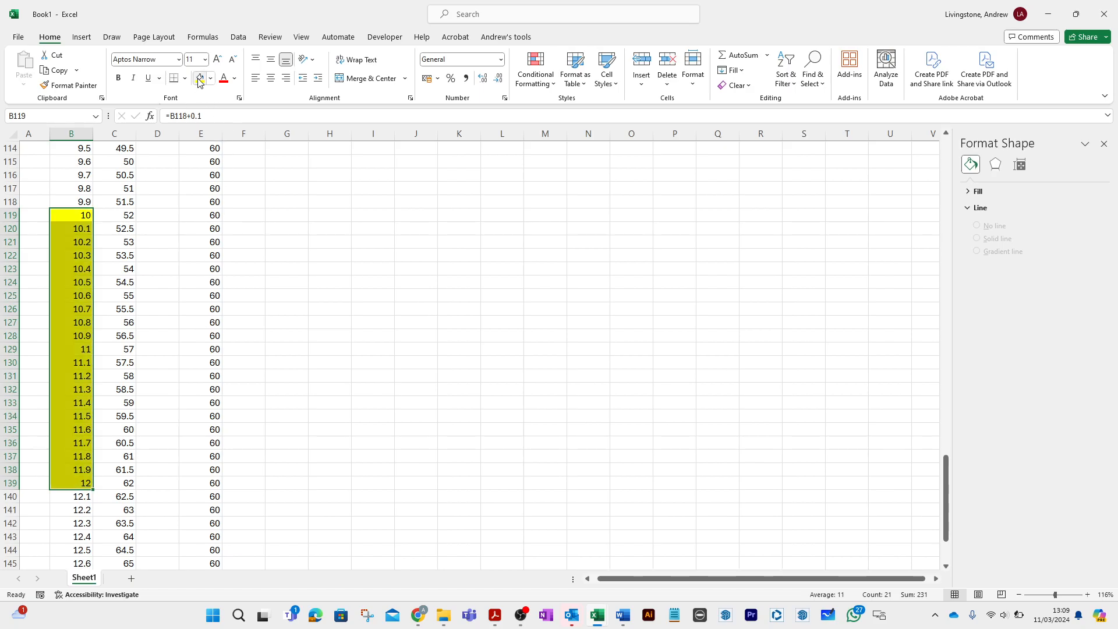
- Enter the formula =C119-E119 in G119 to calculate the difference between the two lines
{"action": "left_click", "coordinate": [297, 217]}
{"action": "type", "text": "="}
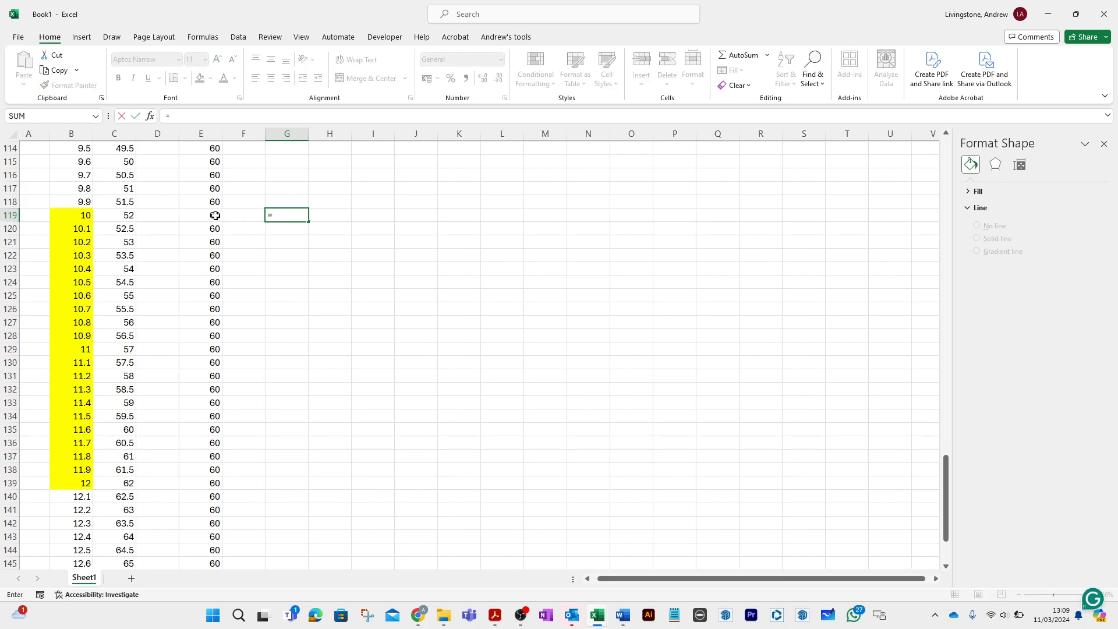
{"action": "left_click", "coordinate": [117, 217]}
{"action": "type", "text": "-"}
{"action": "left_click", "coordinate": [192, 213]}
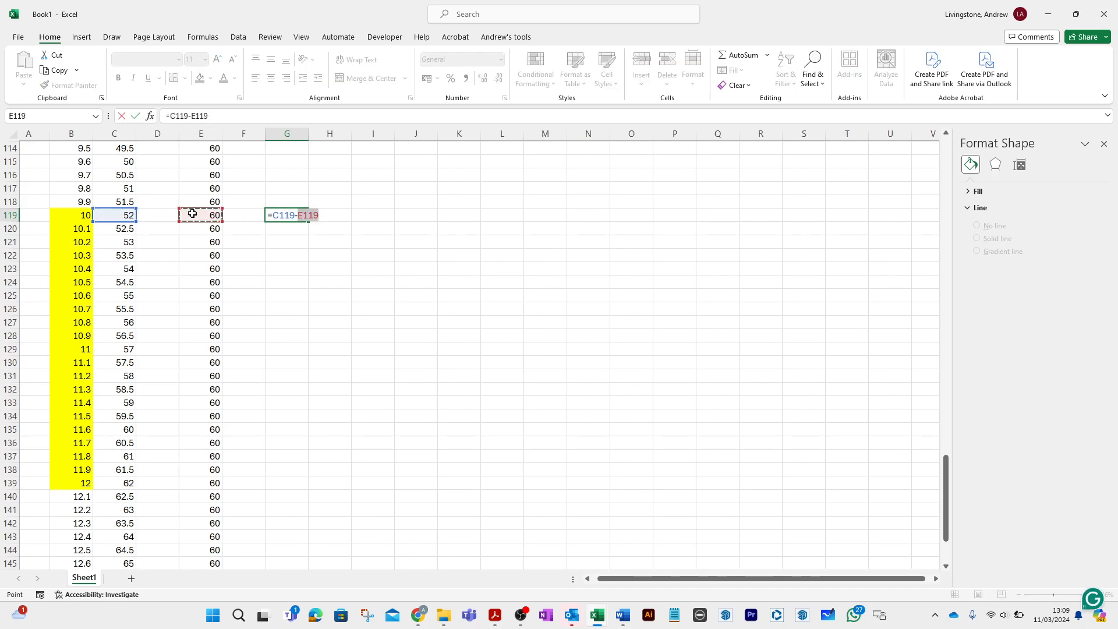
{"action": "key", "text": "Return"}
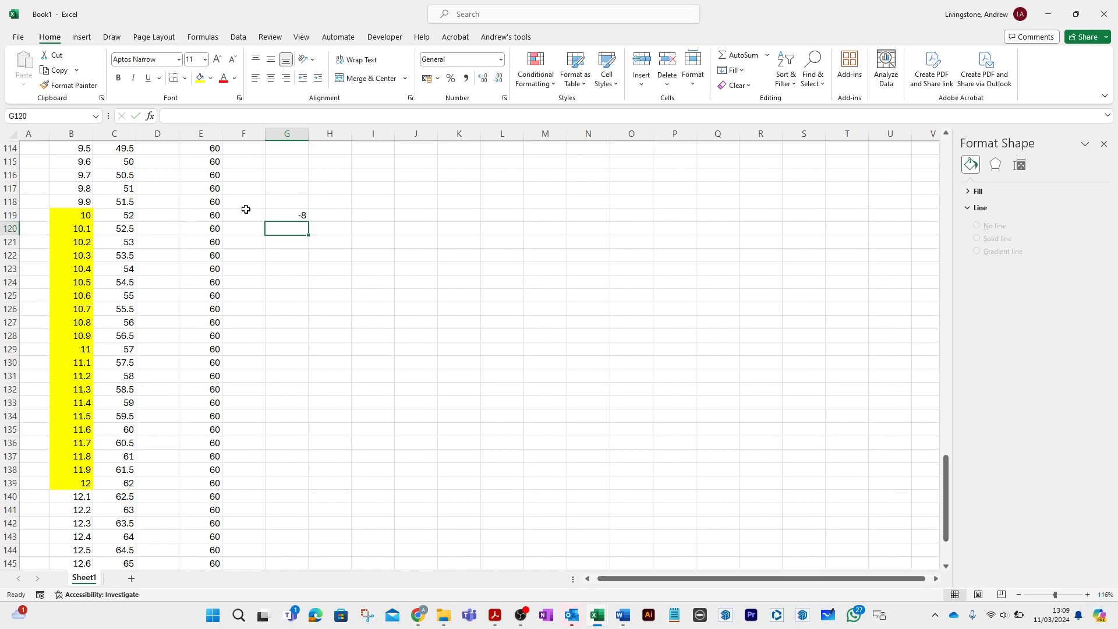
- Copy the difference formula from G119 down through G120:G139
{"action": "left_click", "coordinate": [287, 216]}
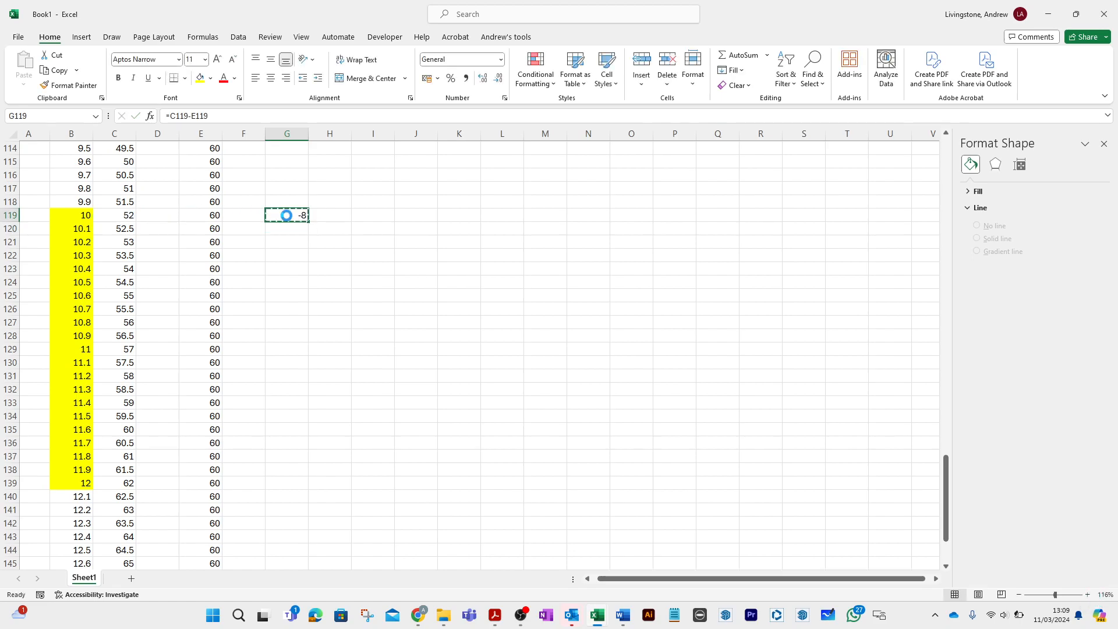
{"action": "left_click_drag", "start_coordinate": [288, 229], "coordinate": [278, 483]}
{"action": "key", "text": "ctrl+v"}
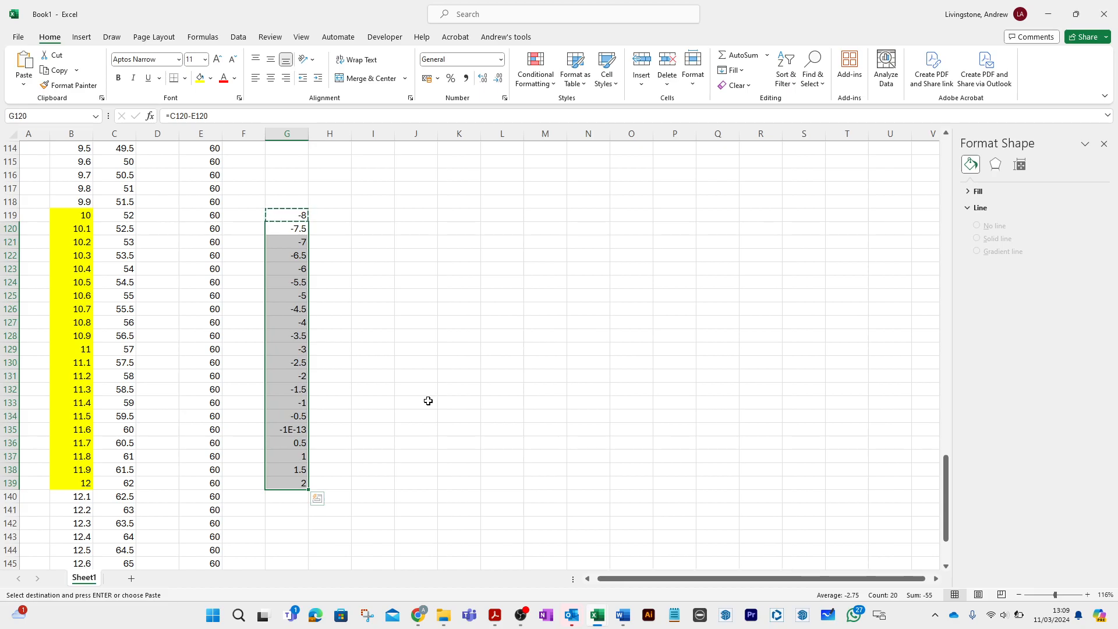
{"action": "left_click", "coordinate": [428, 401]}
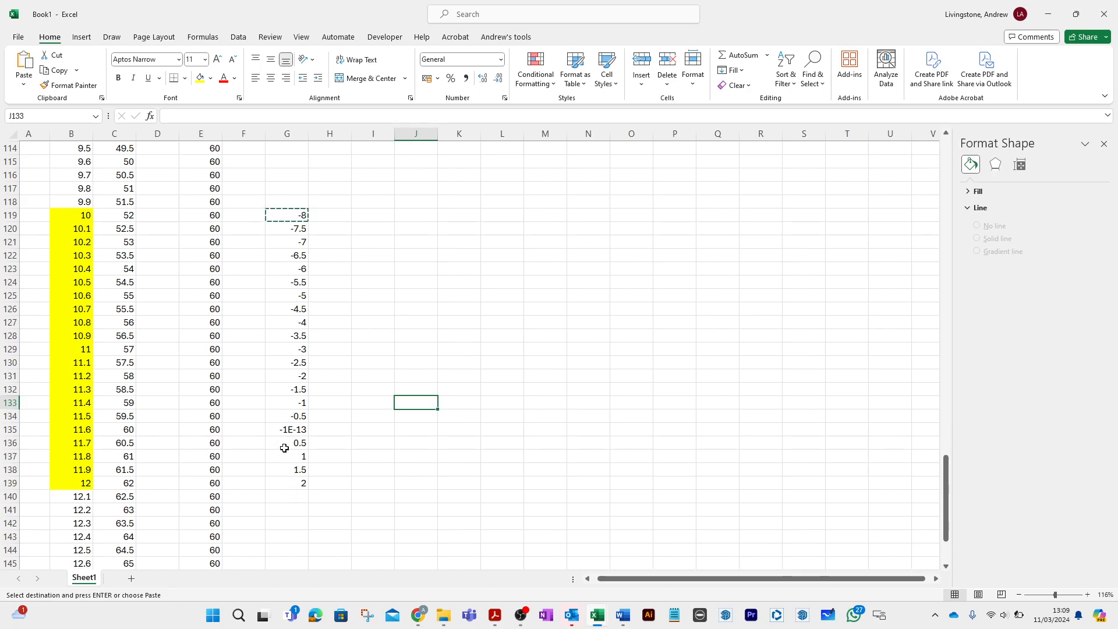
- Highlight the near-zero difference in G135 with yellow fill
{"action": "left_click", "coordinate": [282, 429]}
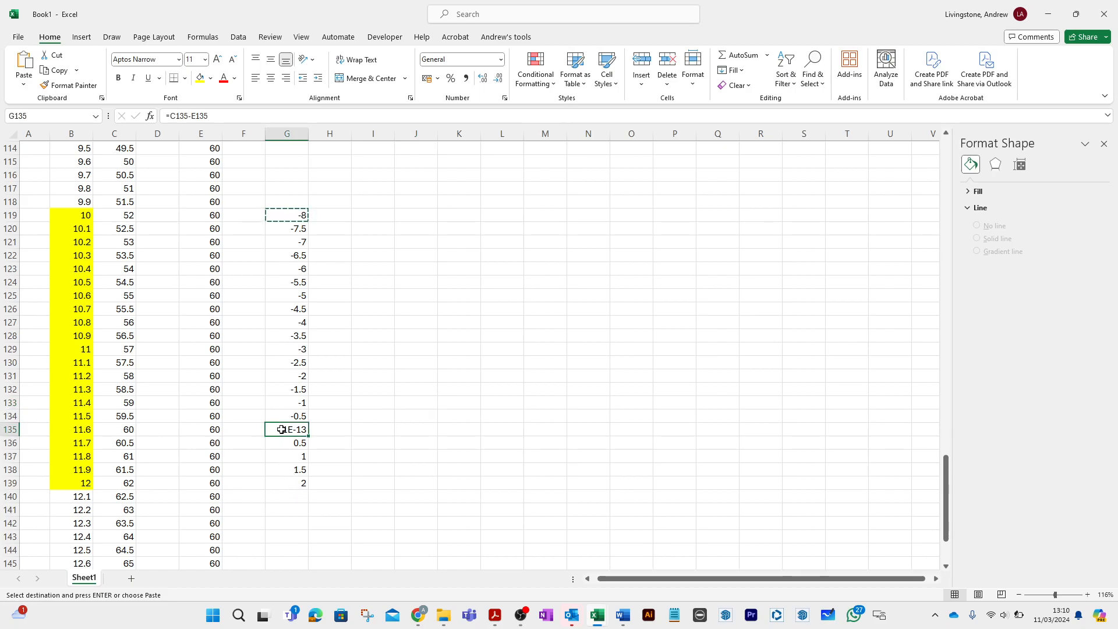
{"action": "left_click", "coordinate": [200, 78]}
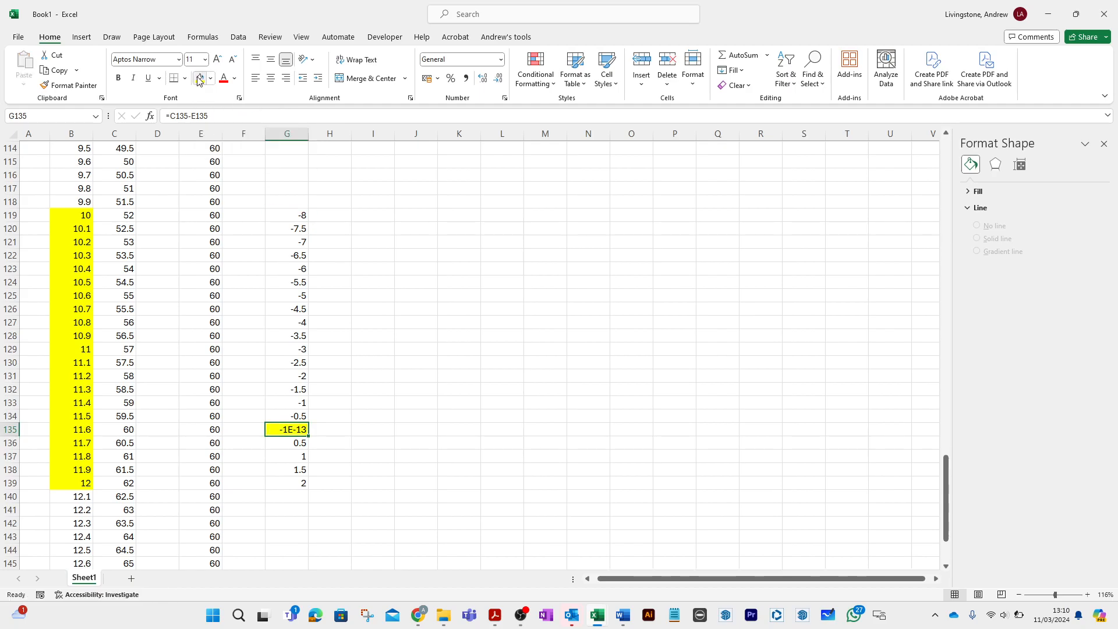
{"action": "left_click", "coordinate": [371, 213]}
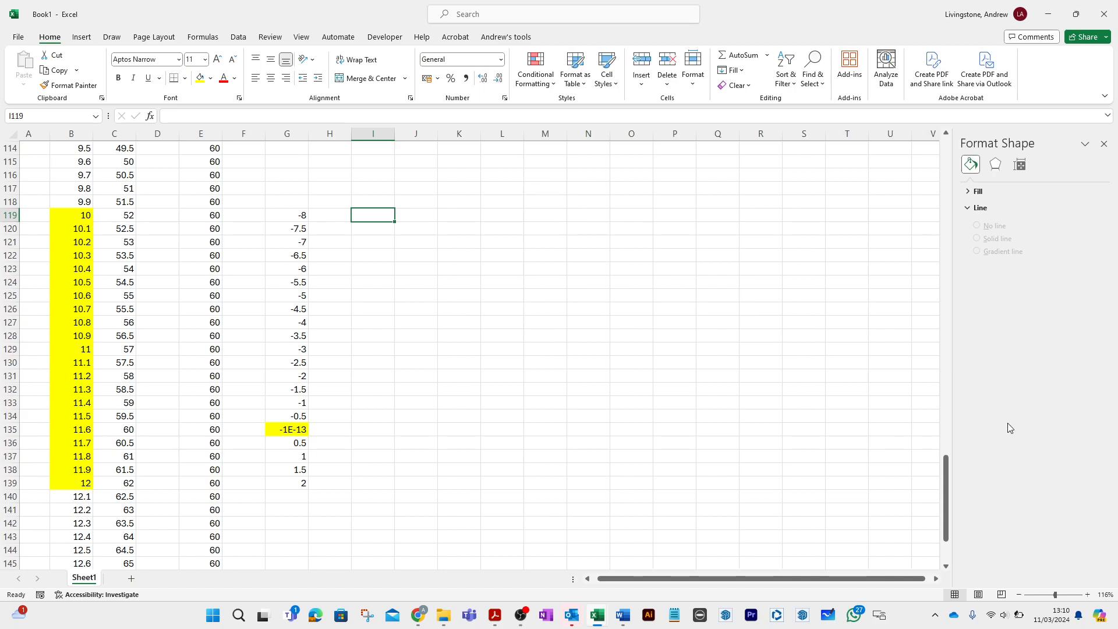
- Extend the X range of the 60 series on the lower chart upward so it starts at B20
{"action": "left_click_drag", "start_coordinate": [941, 470], "coordinate": [964, 198]}
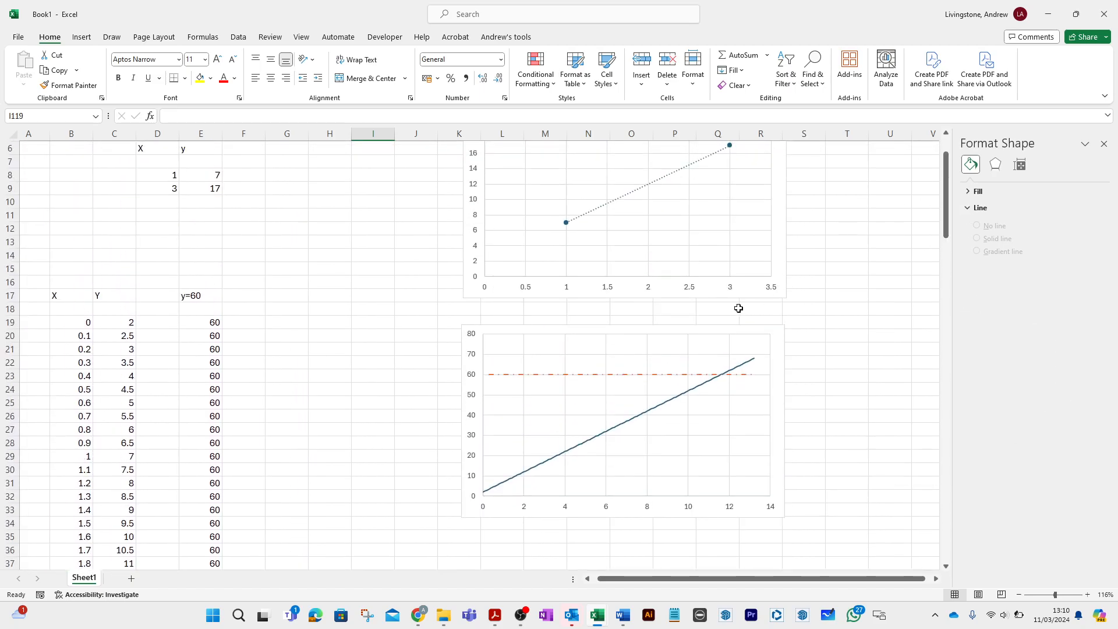
{"action": "left_click", "coordinate": [674, 375]}
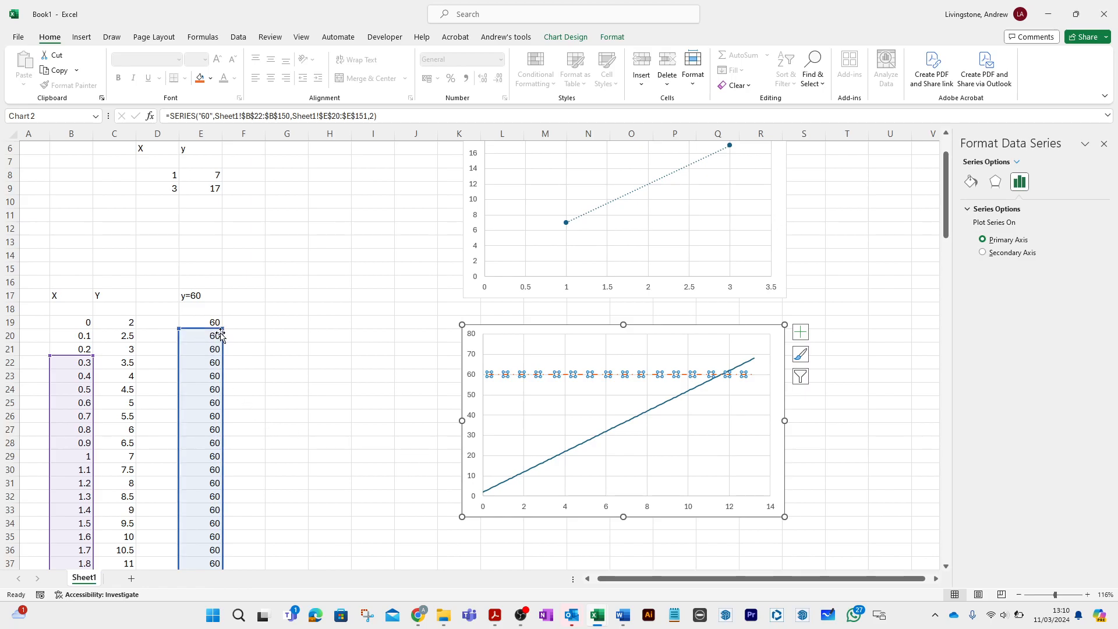
{"action": "left_click_drag", "start_coordinate": [92, 356], "coordinate": [88, 325]}
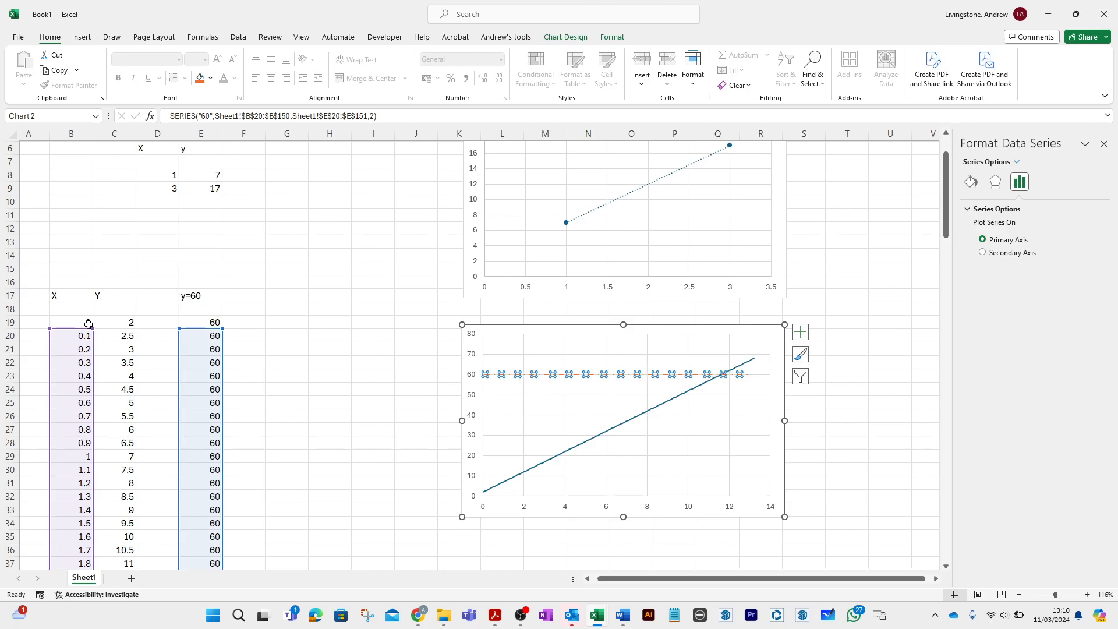
- Shorten the 60 series' ranges to end at row 135, using B20:B135 for X and E20:E135 for Y
{"action": "scroll", "coordinate": [298, 373], "scroll_direction": "down", "scroll_amount": 20}
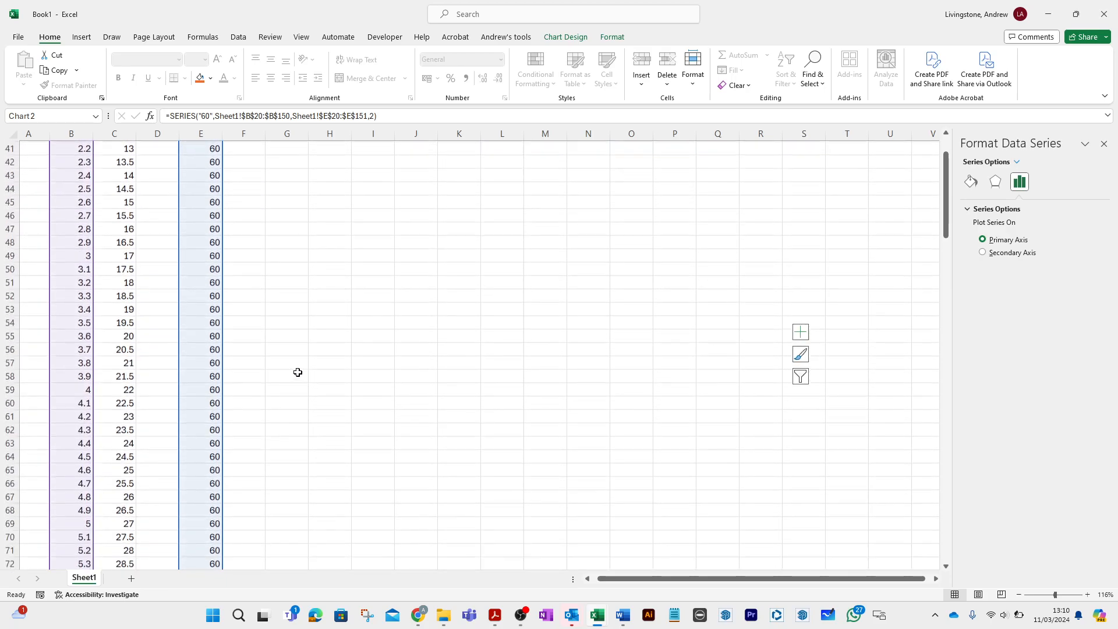
{"action": "scroll", "coordinate": [298, 372], "scroll_direction": "down", "scroll_amount": 20}
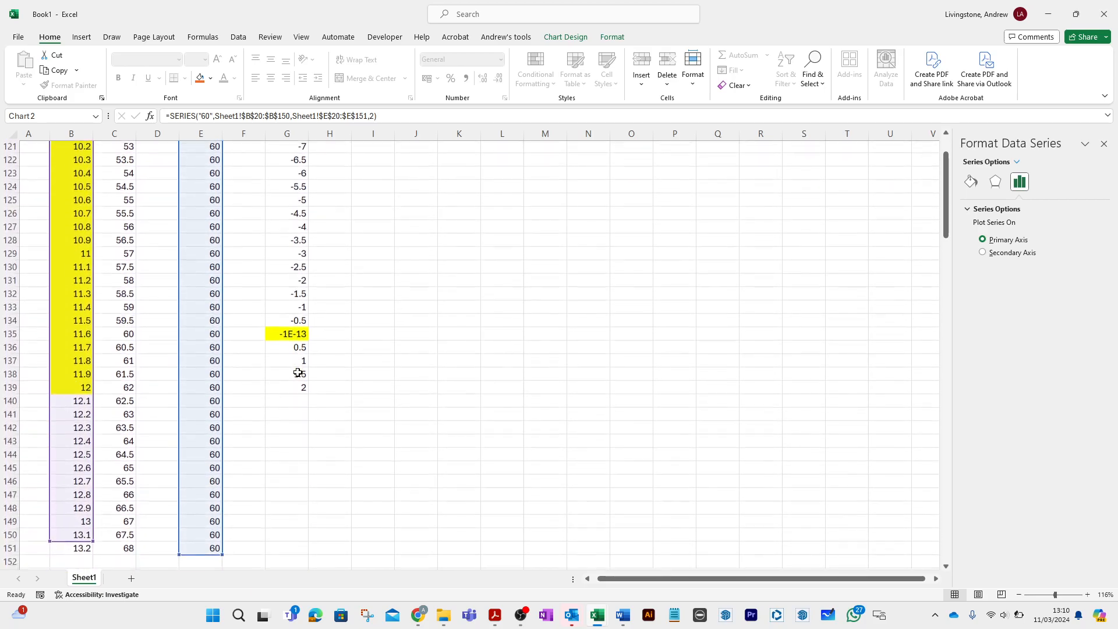
{"action": "scroll", "coordinate": [298, 372], "scroll_direction": "up", "scroll_amount": 1}
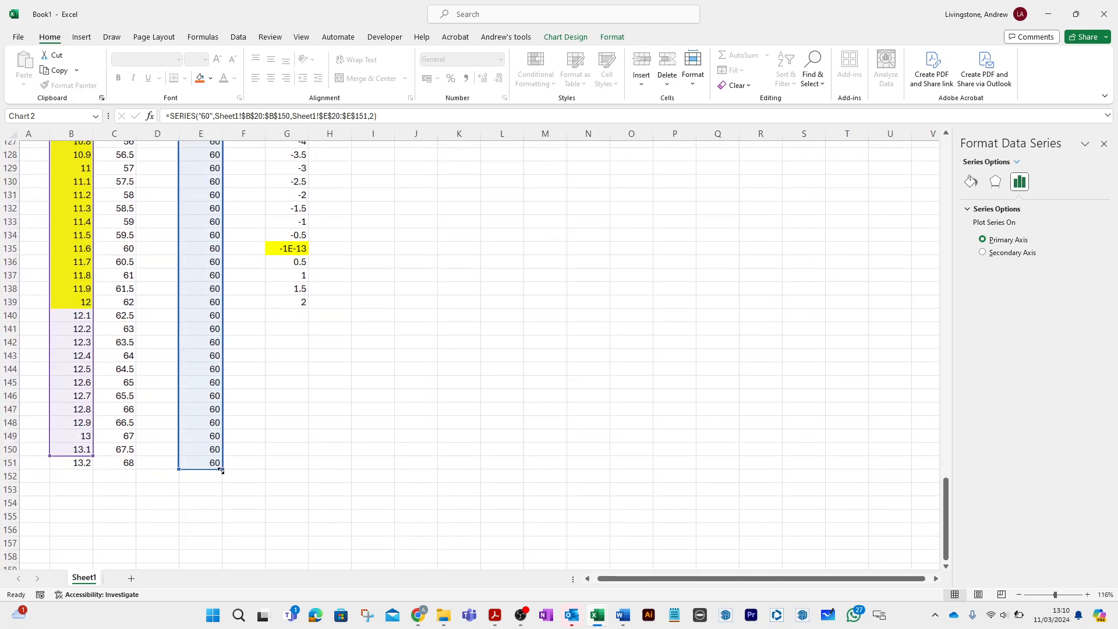
{"action": "left_click_drag", "start_coordinate": [224, 468], "coordinate": [224, 255]}
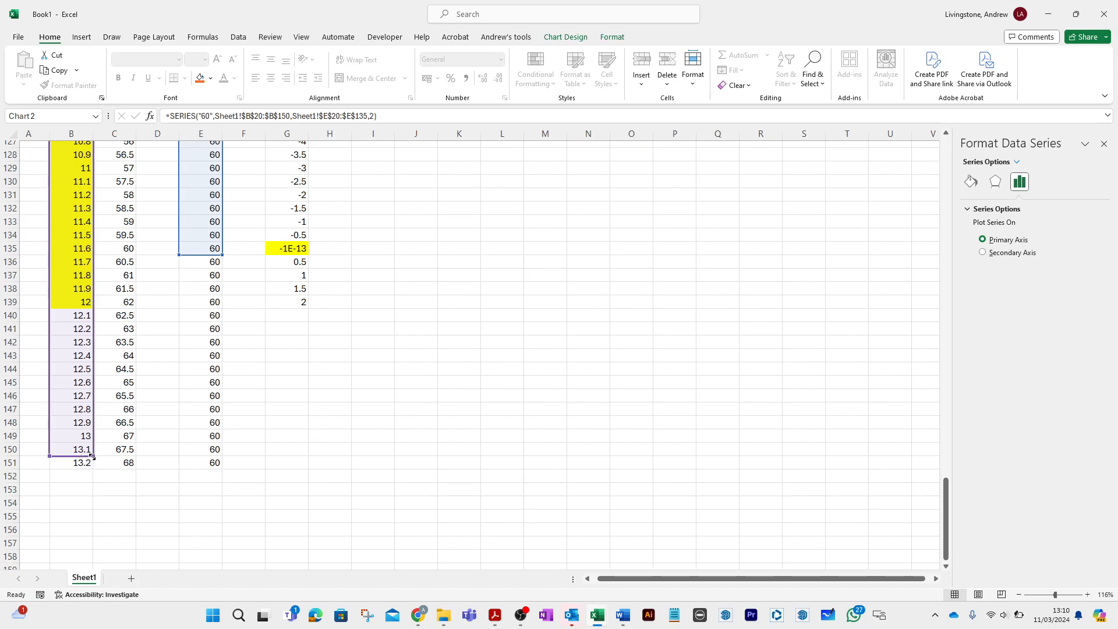
{"action": "left_click_drag", "start_coordinate": [92, 456], "coordinate": [85, 250]}
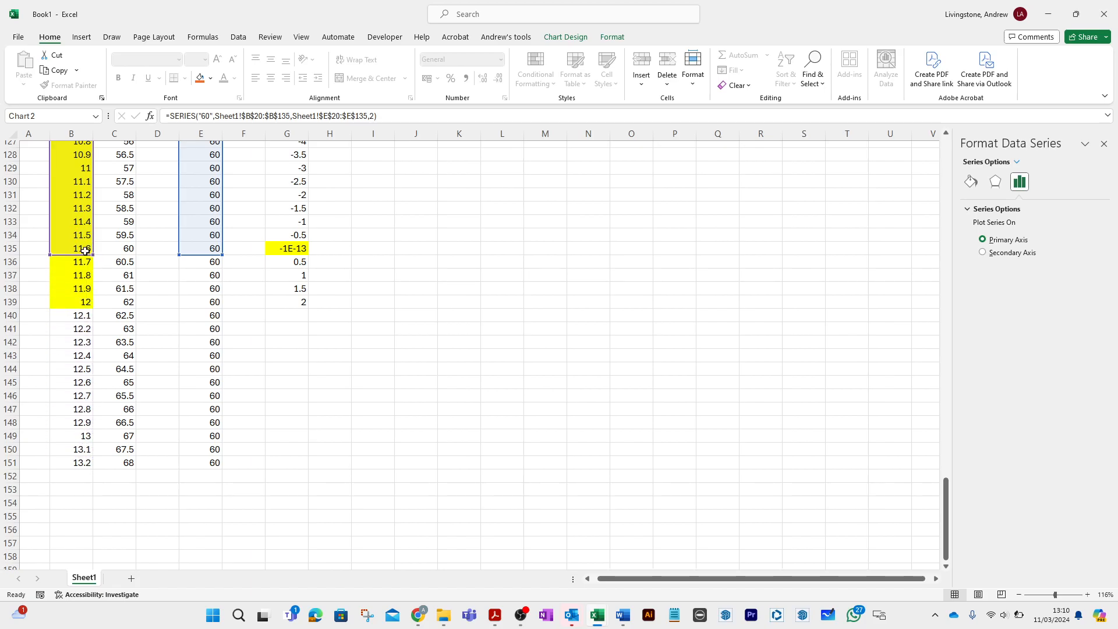
{"action": "left_click", "coordinate": [356, 302]}
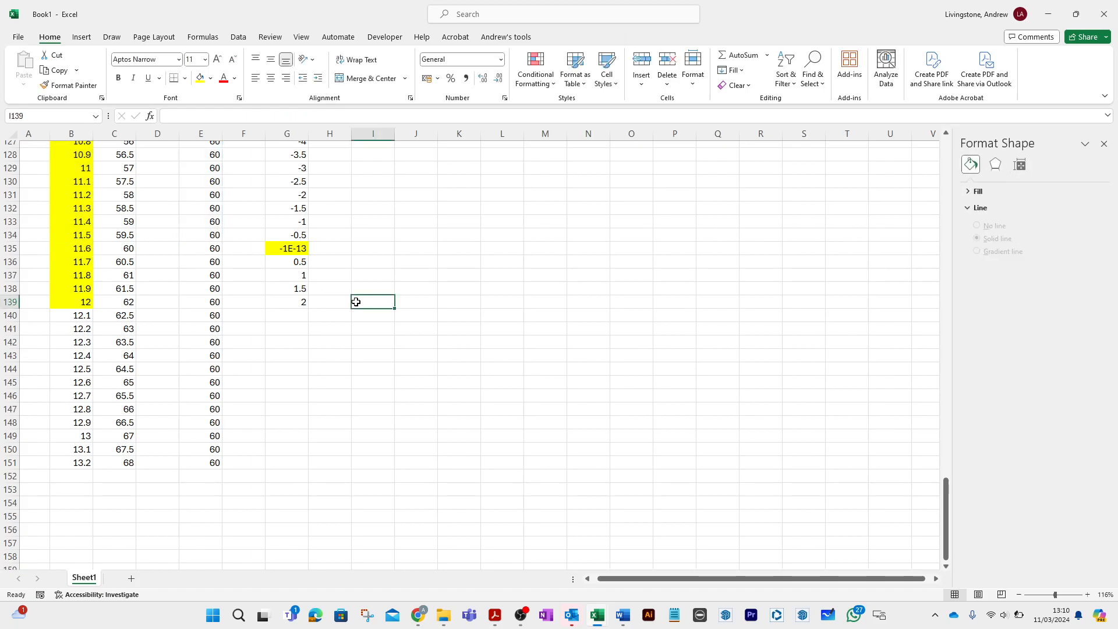
- Inspect up close where the dash-dot line meets the sloped line on the lower chart
{"action": "scroll", "coordinate": [356, 302], "scroll_direction": "up", "scroll_amount": 20}
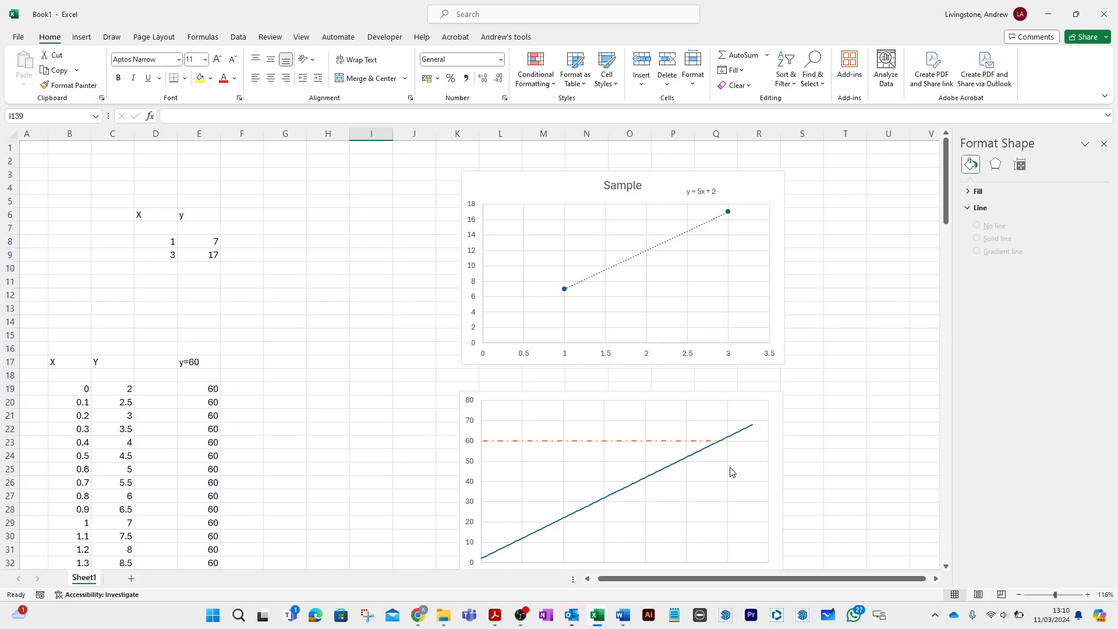
{"action": "scroll", "coordinate": [732, 472], "scroll_direction": "up", "scroll_amount": 15, "text": "ctrl"}
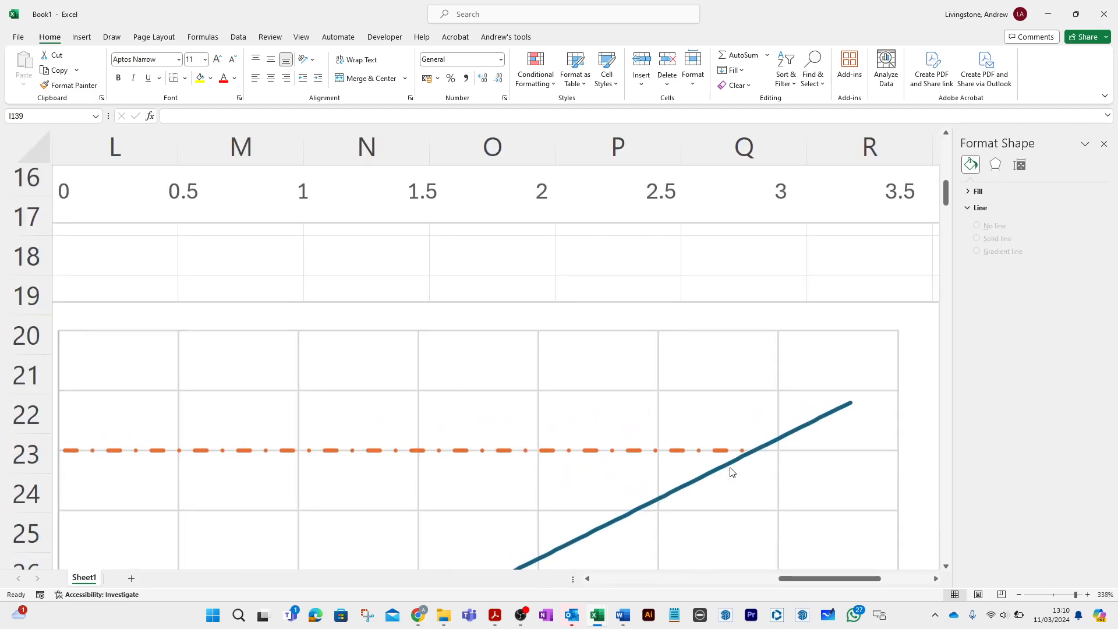
{"action": "scroll", "coordinate": [732, 472], "scroll_direction": "down", "scroll_amount": 2}
{"action": "scroll", "coordinate": [731, 471], "scroll_direction": "down", "scroll_amount": 6, "text": "ctrl"}
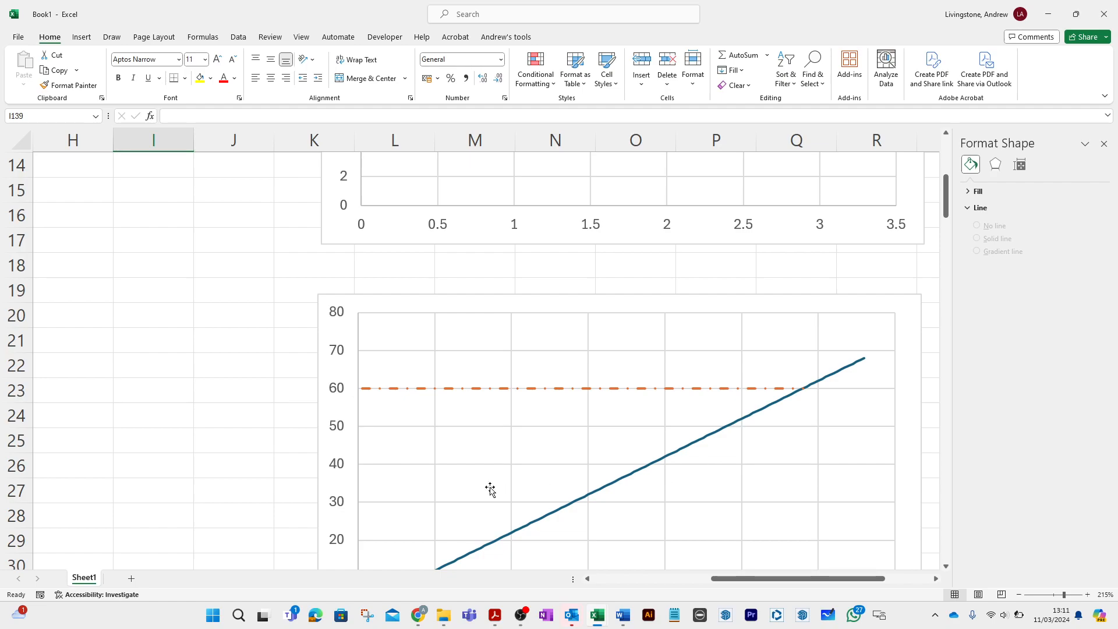
{"action": "left_click", "coordinate": [273, 434]}
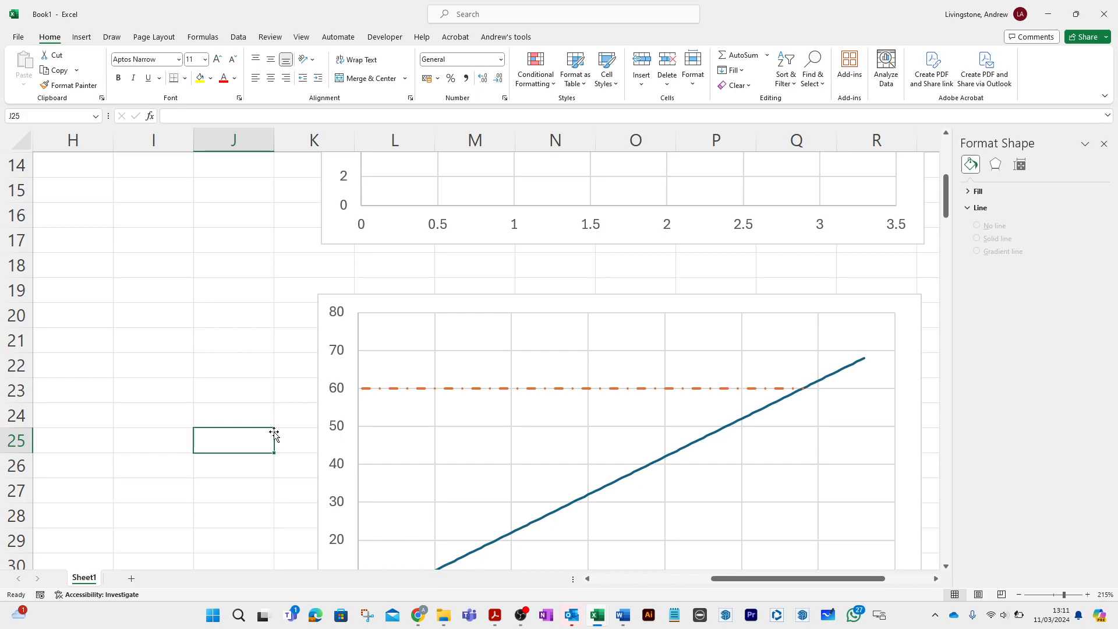
{"action": "scroll", "coordinate": [274, 434], "scroll_direction": "down", "scroll_amount": 8}
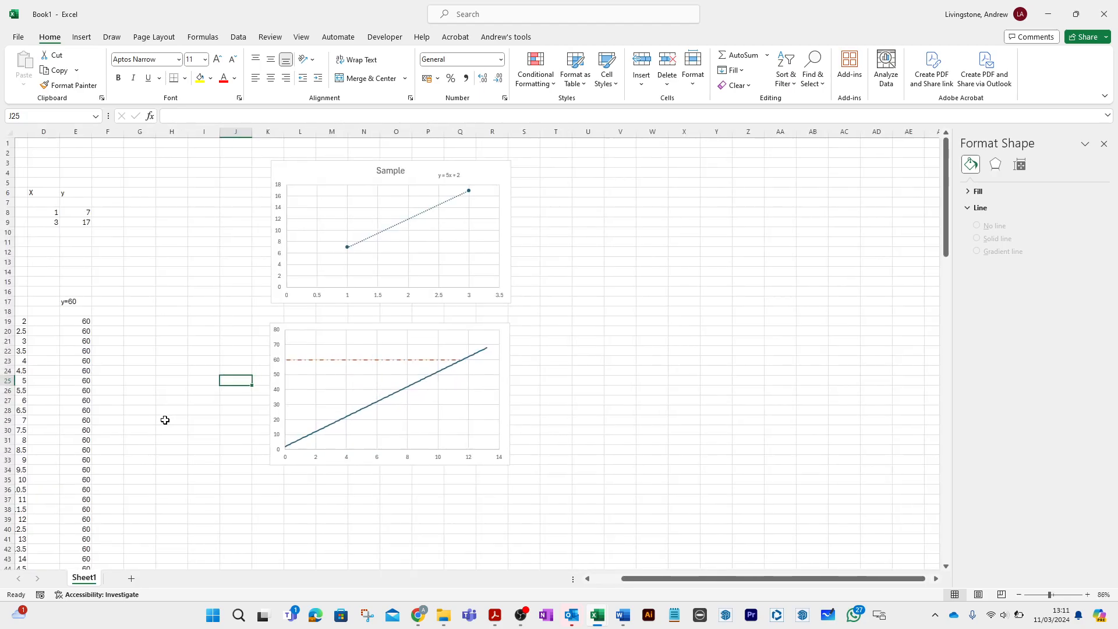
- Review the data tables, charts and difference column, and open the formula in G119 for inspection
{"action": "scroll", "coordinate": [157, 419], "scroll_direction": "left", "scroll_amount": 3}
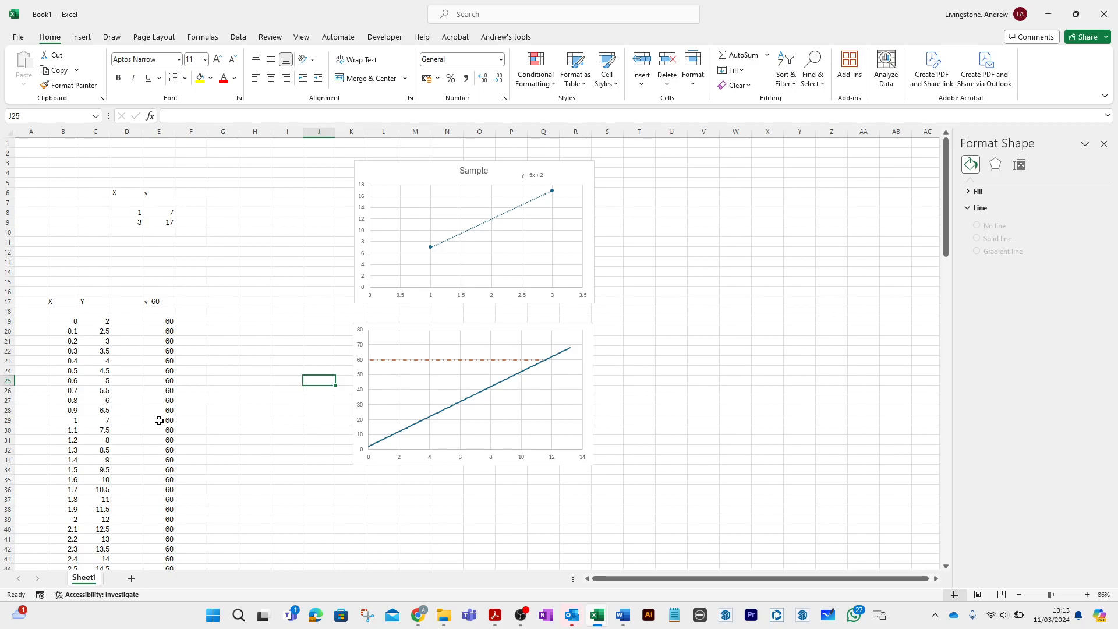
{"action": "scroll", "coordinate": [232, 459], "scroll_direction": "down", "scroll_amount": 20}
{"action": "scroll", "coordinate": [234, 460], "scroll_direction": "down", "scroll_amount": 6}
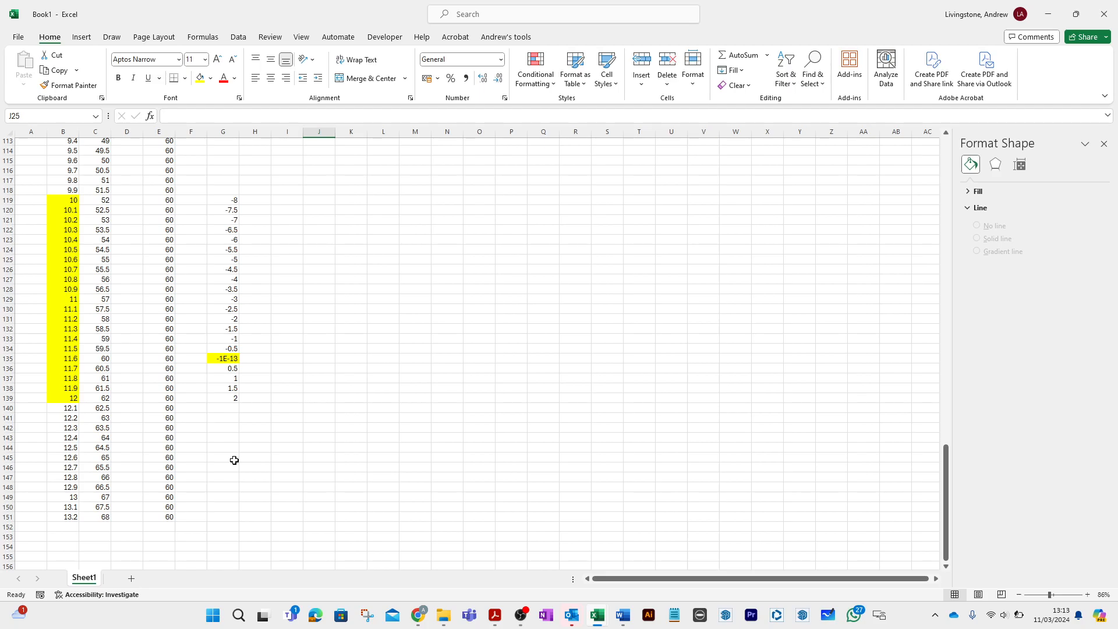
{"action": "scroll", "coordinate": [235, 460], "scroll_direction": "up", "scroll_amount": 20}
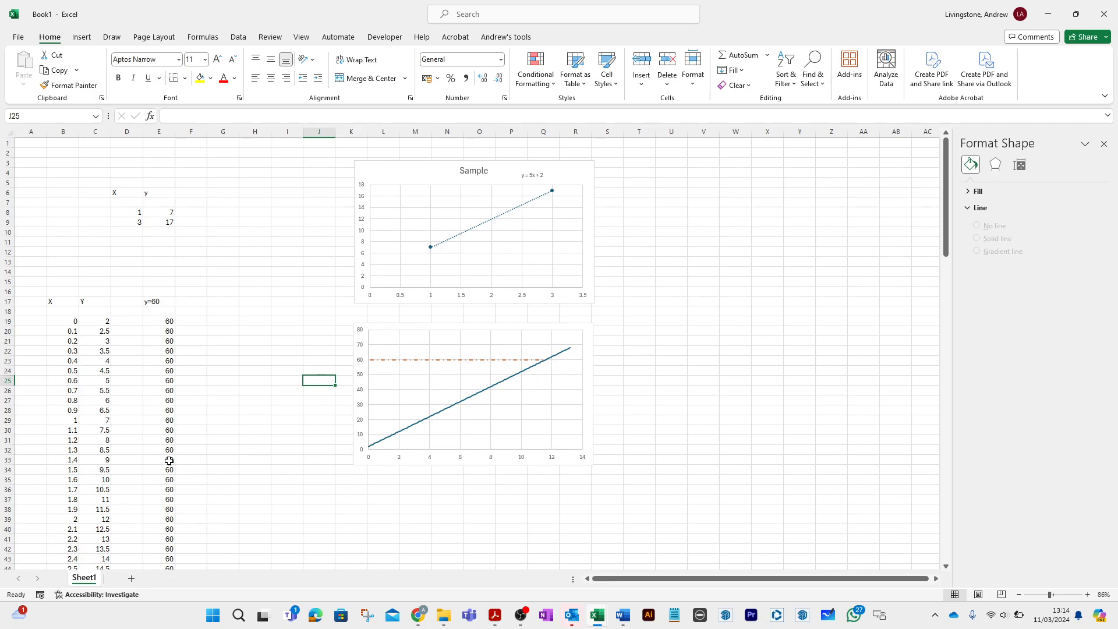
{"action": "scroll", "coordinate": [72, 431], "scroll_direction": "down", "scroll_amount": 1}
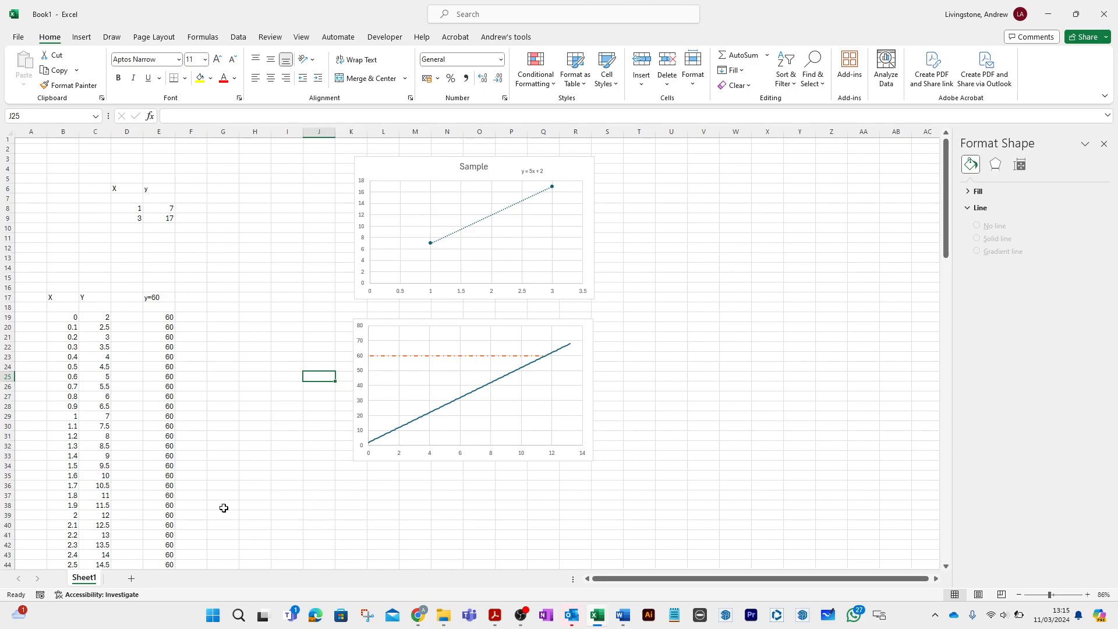
{"action": "scroll", "coordinate": [220, 466], "scroll_direction": "down", "scroll_amount": 20}
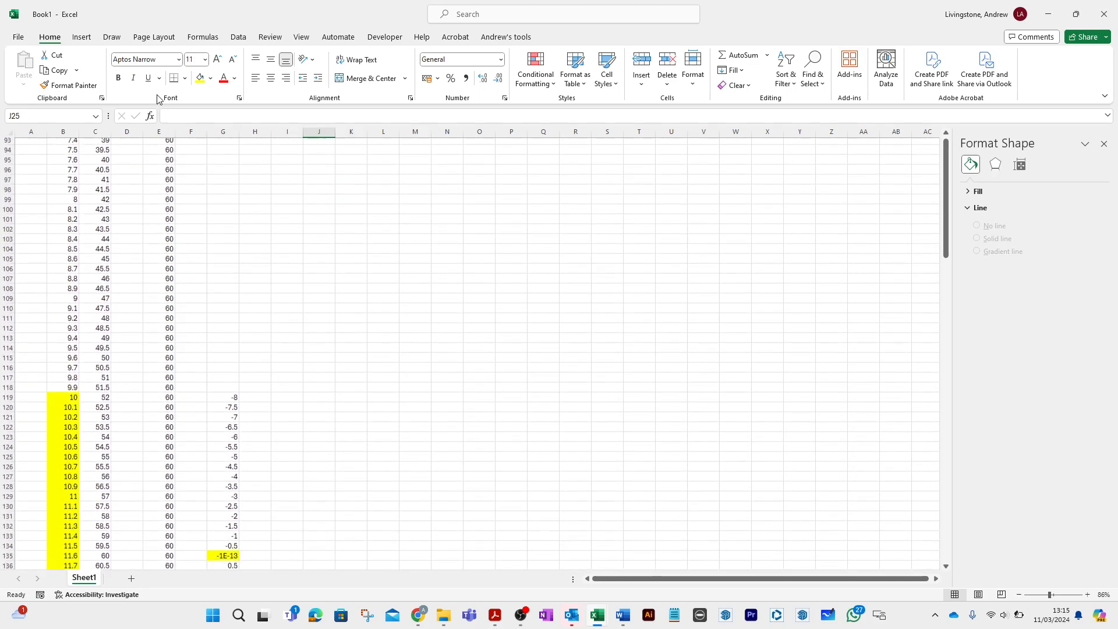
{"action": "scroll", "coordinate": [144, 44], "scroll_direction": "down", "scroll_amount": 3}
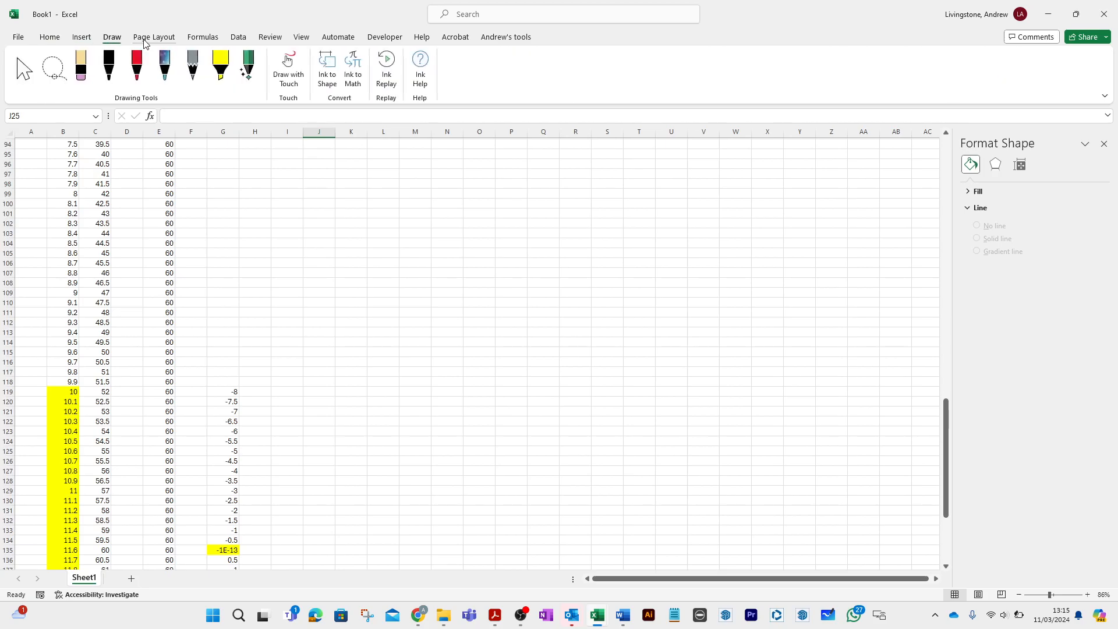
{"action": "scroll", "coordinate": [170, 458], "scroll_direction": "down", "scroll_amount": 3}
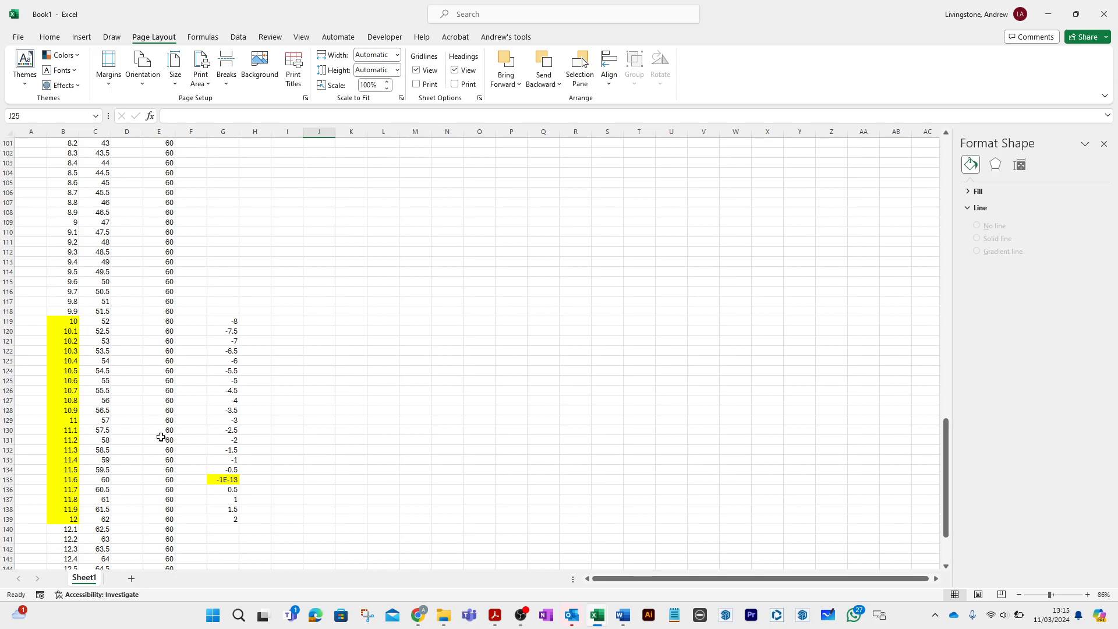
{"action": "double_click", "coordinate": [230, 321]}
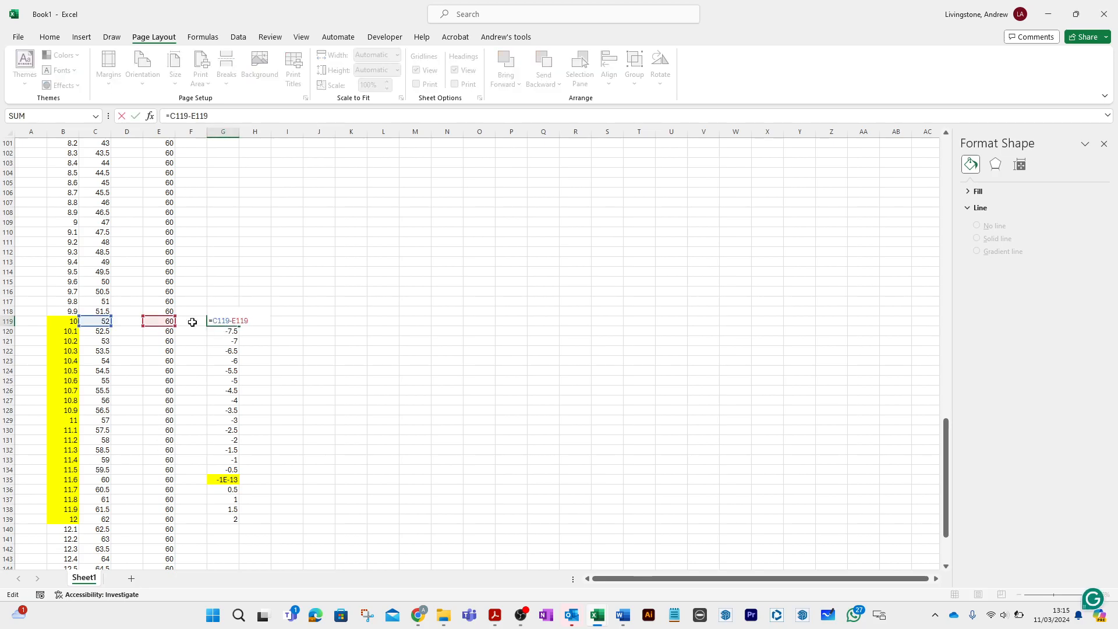